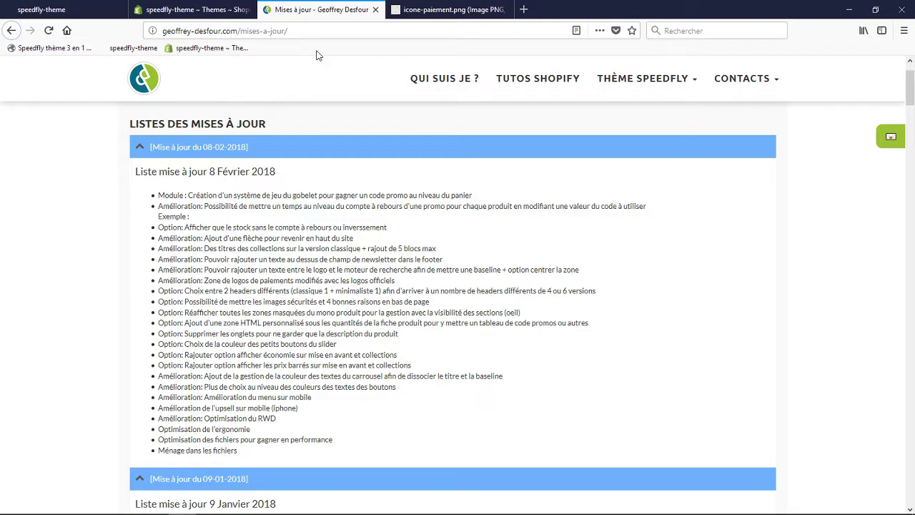
Open the current theme Speedfly-1-06-demo-video for customization and preview the watch product "Produit" in the Montres femme collection
{"action": "left_click", "coordinate": [644, 79]}
{"action": "left_click", "coordinate": [187, 9]}
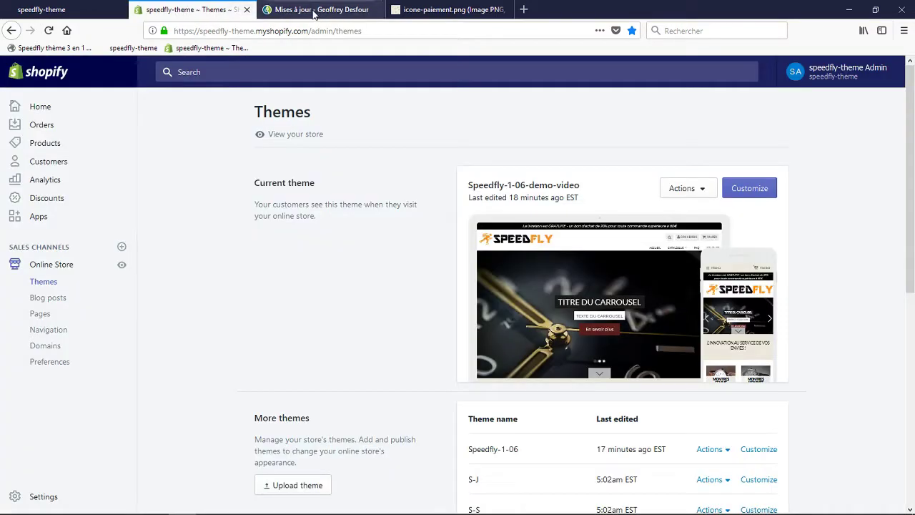
{"action": "left_click", "coordinate": [767, 192]}
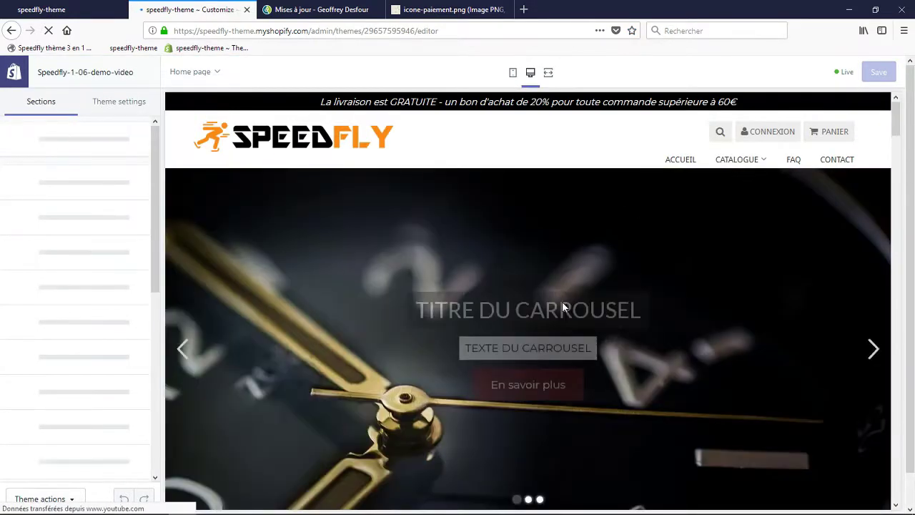
{"action": "scroll", "coordinate": [567, 293], "scroll_direction": "down", "scroll_amount": 5}
{"action": "left_click", "coordinate": [372, 273]}
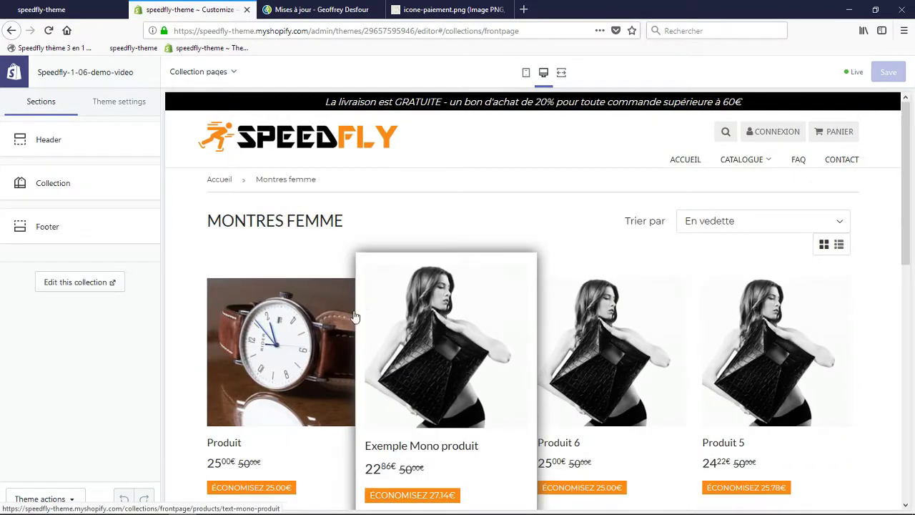
{"action": "left_click", "coordinate": [279, 323]}
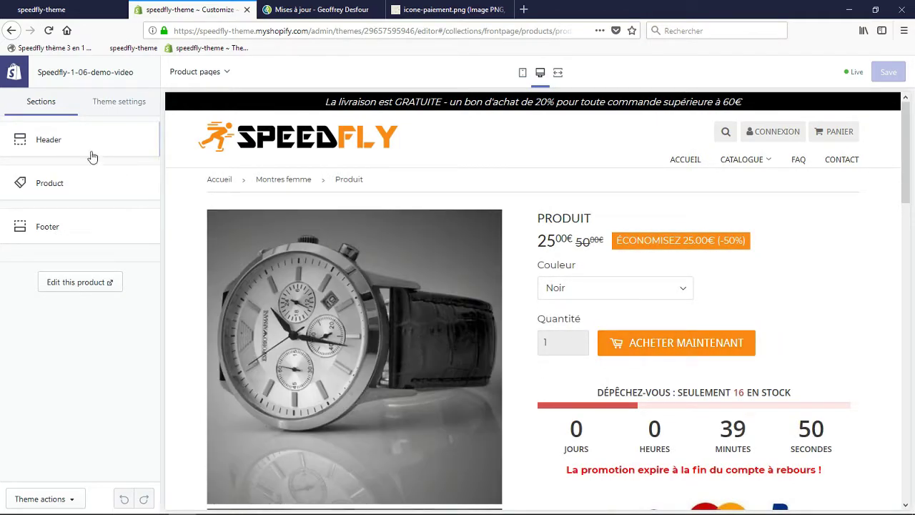
Activate the cart mini-game in the theme's Jeu Speedfly (boîtes) settings and save the theme
{"action": "left_click", "coordinate": [112, 105]}
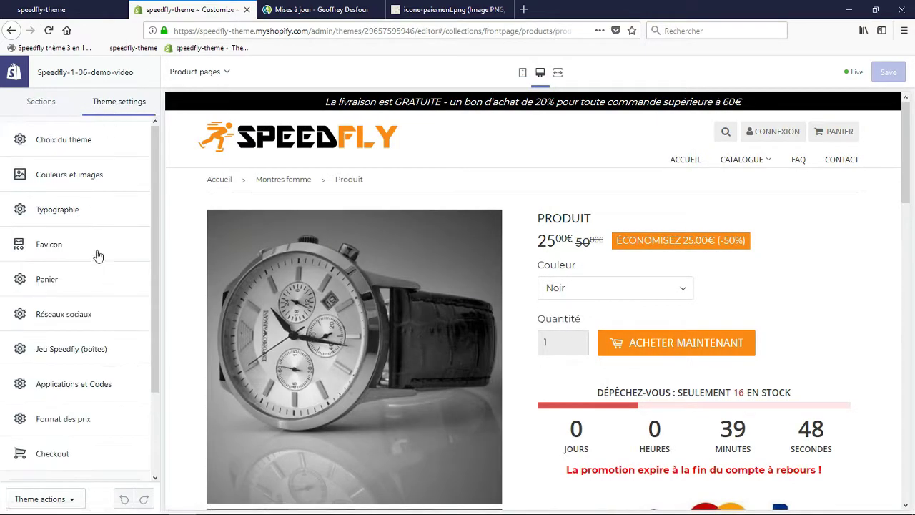
{"action": "scroll", "coordinate": [86, 258], "scroll_direction": "down", "scroll_amount": 2}
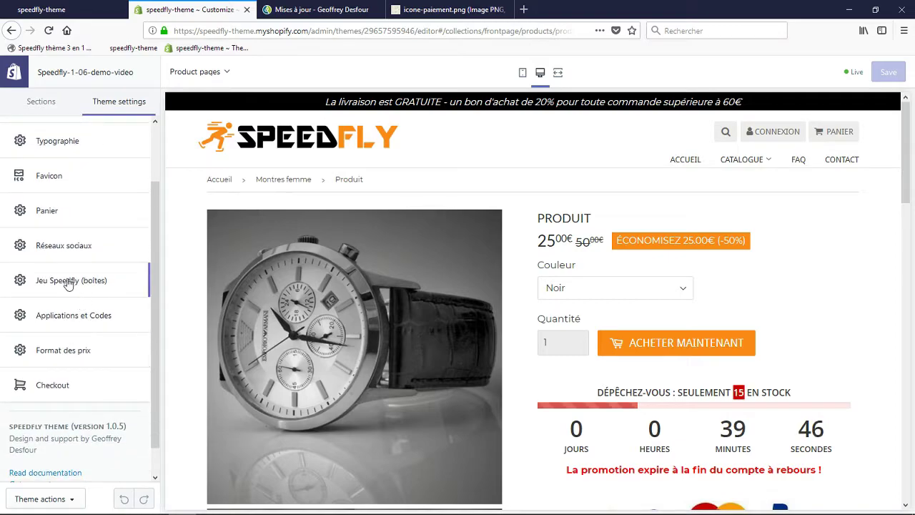
{"action": "scroll", "coordinate": [55, 286], "scroll_direction": "up", "scroll_amount": 2}
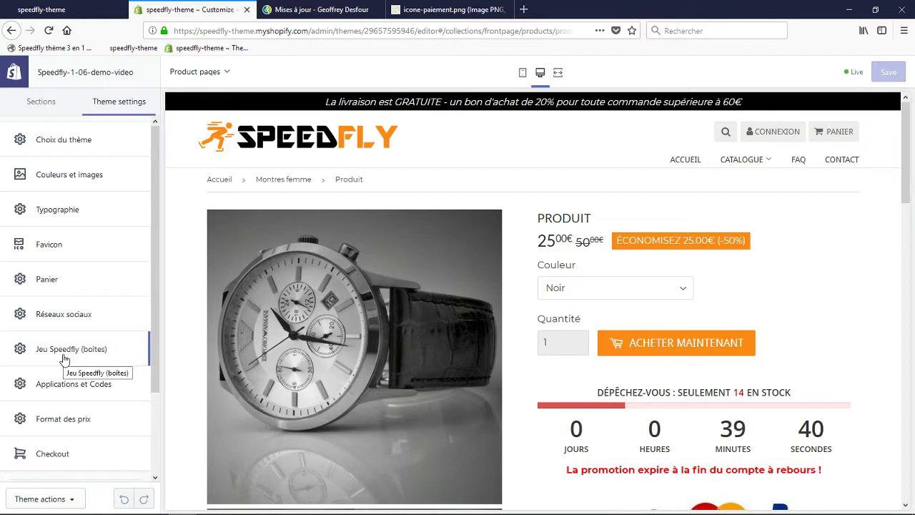
{"action": "left_click", "coordinate": [63, 351]}
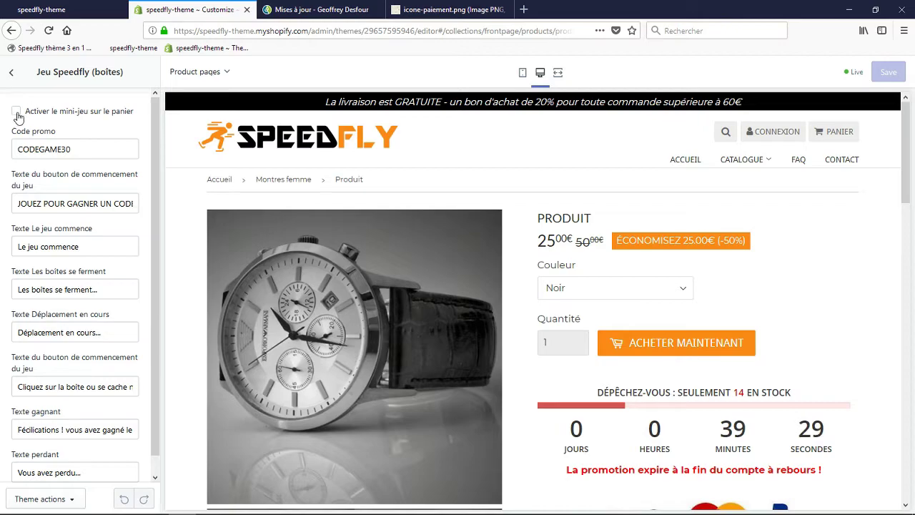
{"action": "left_click", "coordinate": [17, 115]}
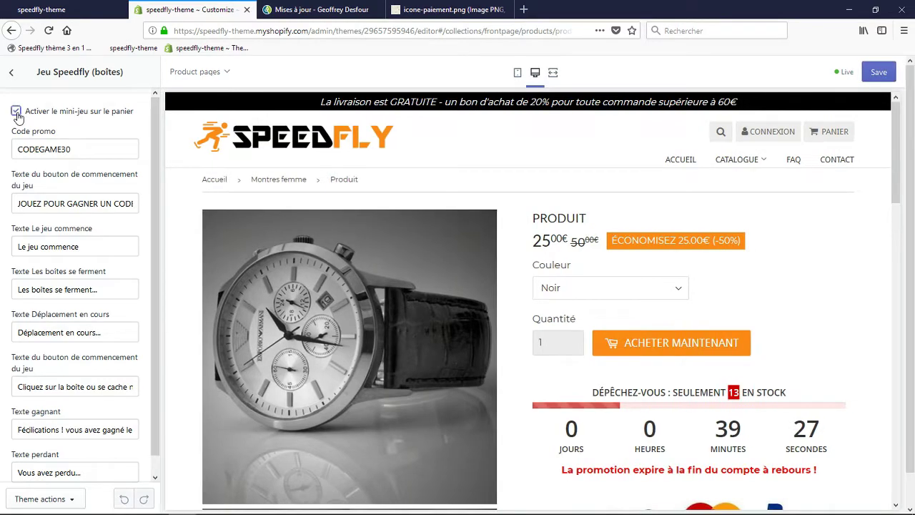
{"action": "left_click", "coordinate": [882, 75]}
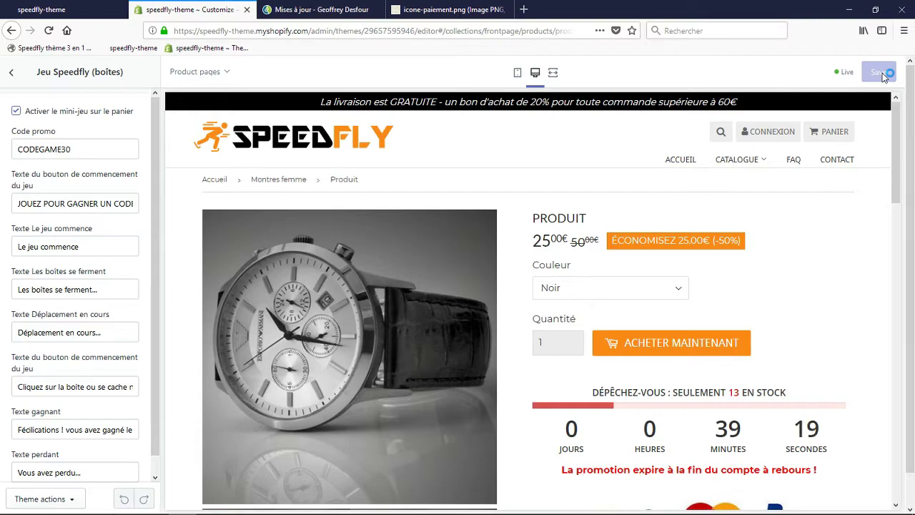
Add the watch to the cart, play the promo-code mini-game by choosing the middle box, and close the game popup
{"action": "left_click", "coordinate": [683, 350]}
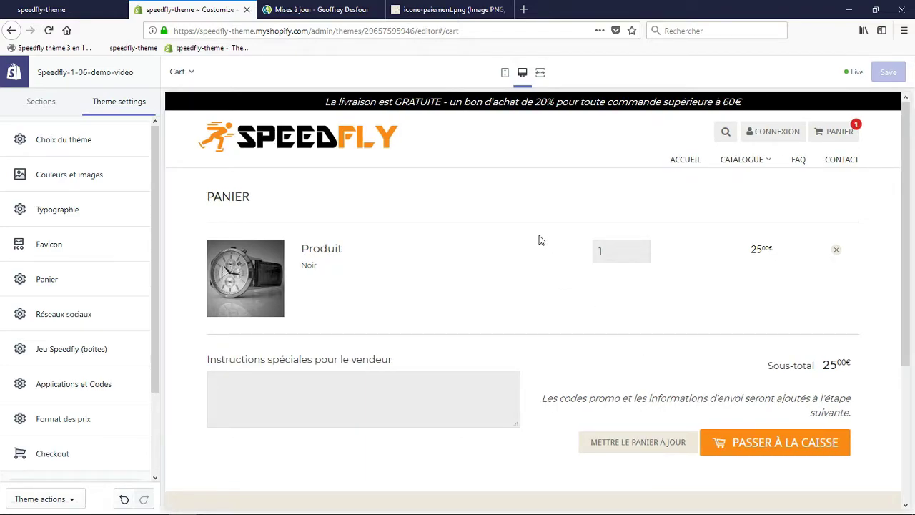
{"action": "mouse_move", "coordinate": [506, 77]}
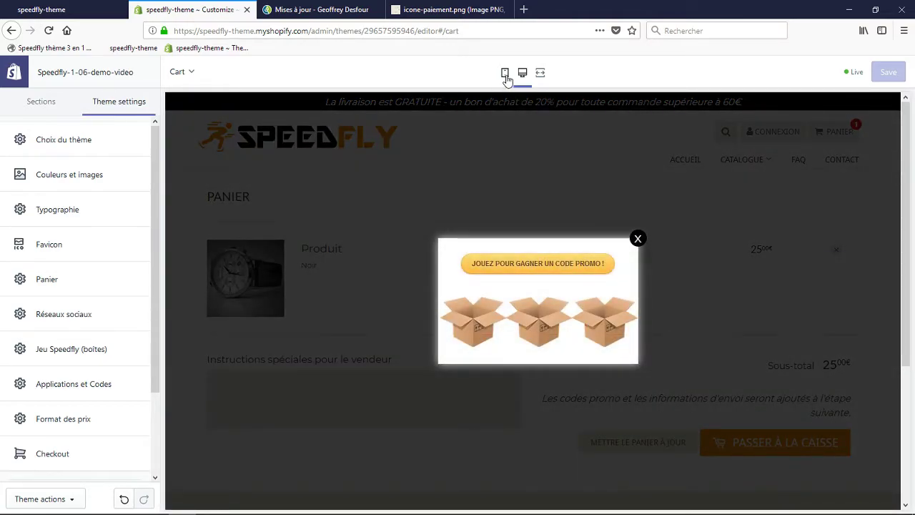
{"action": "left_click", "coordinate": [561, 265]}
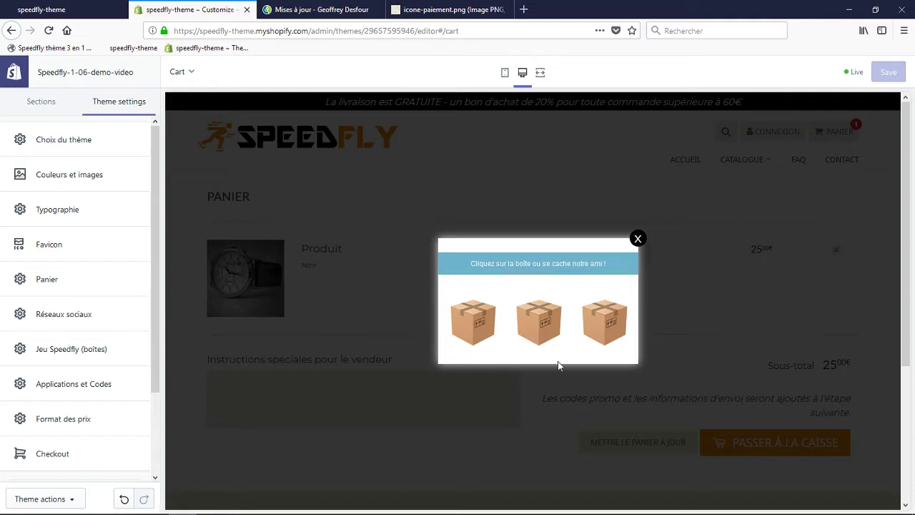
{"action": "left_click", "coordinate": [539, 325]}
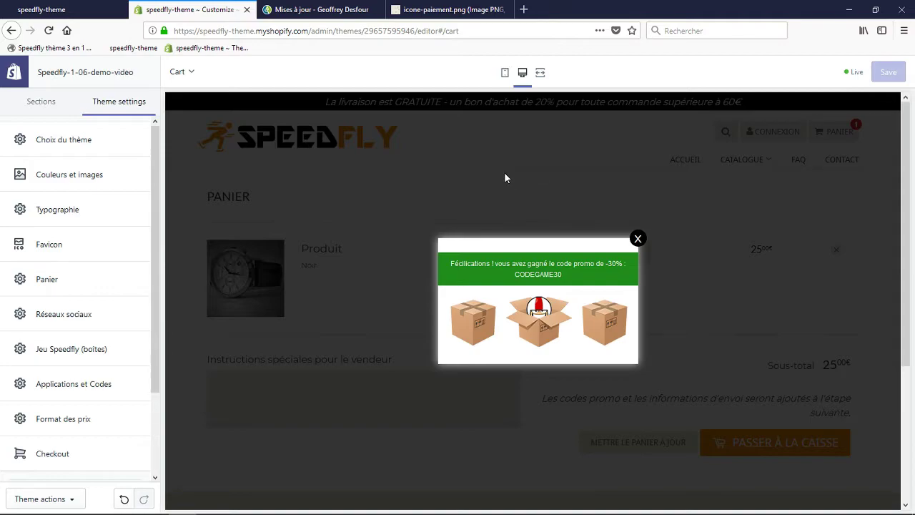
{"action": "left_click", "coordinate": [639, 238]}
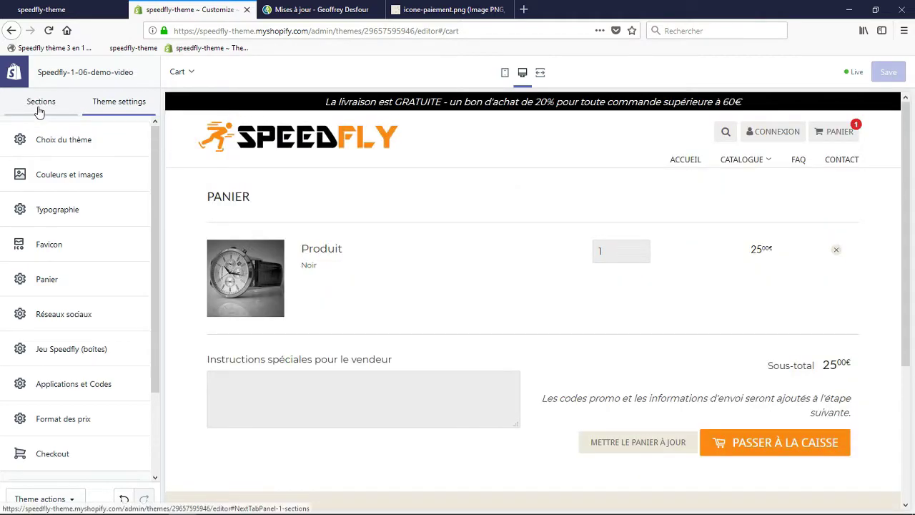
Reload the cart page in the theme editor to bring up the mini-game popup again
{"action": "left_click", "coordinate": [91, 349]}
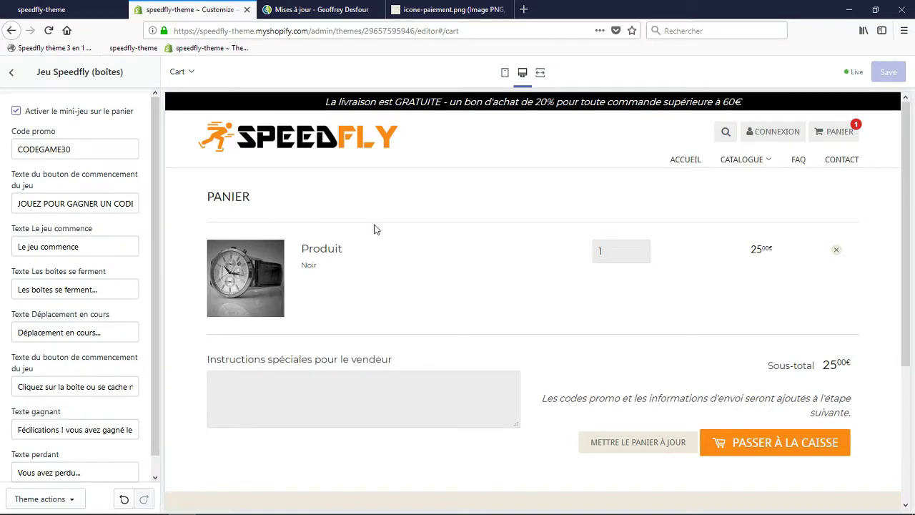
{"action": "left_click", "coordinate": [417, 33]}
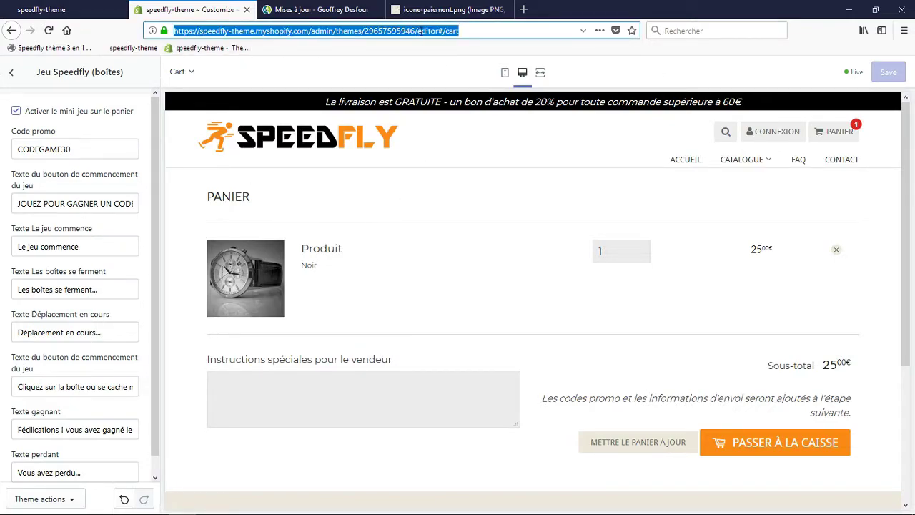
{"action": "left_click", "coordinate": [421, 31]}
{"action": "key", "text": "Return"}
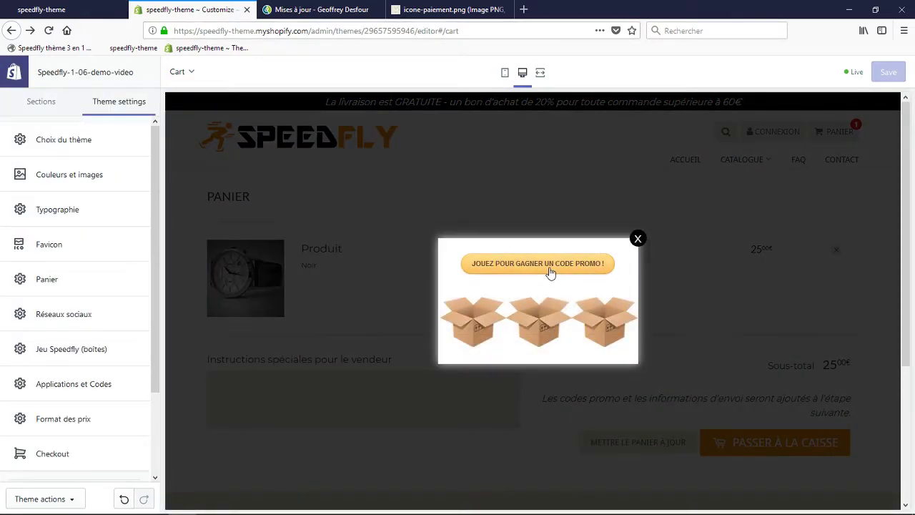
Examine the Jeu Speedfly (boîtes) settings, including the promo code, the box-selection text and the winning text
{"action": "left_click", "coordinate": [73, 351]}
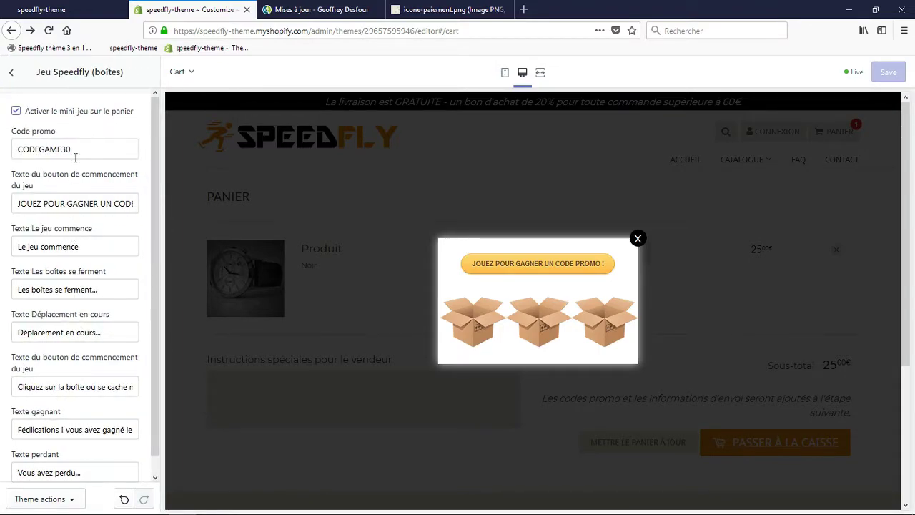
{"action": "double_click", "coordinate": [43, 152]}
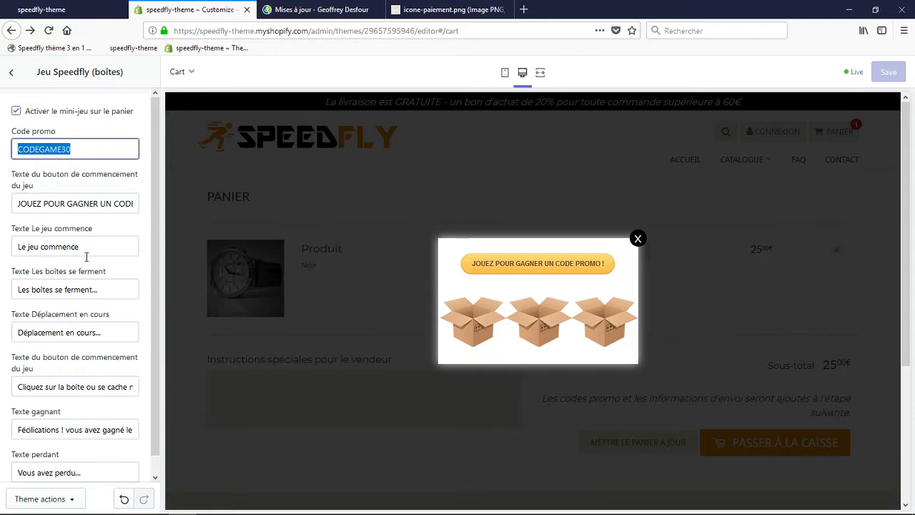
{"action": "left_click", "coordinate": [98, 386]}
{"action": "left_click_drag", "start_coordinate": [71, 370], "coordinate": [16, 372]}
{"action": "left_click", "coordinate": [93, 368]}
{"action": "left_click_drag", "start_coordinate": [105, 371], "coordinate": [174, 372]}
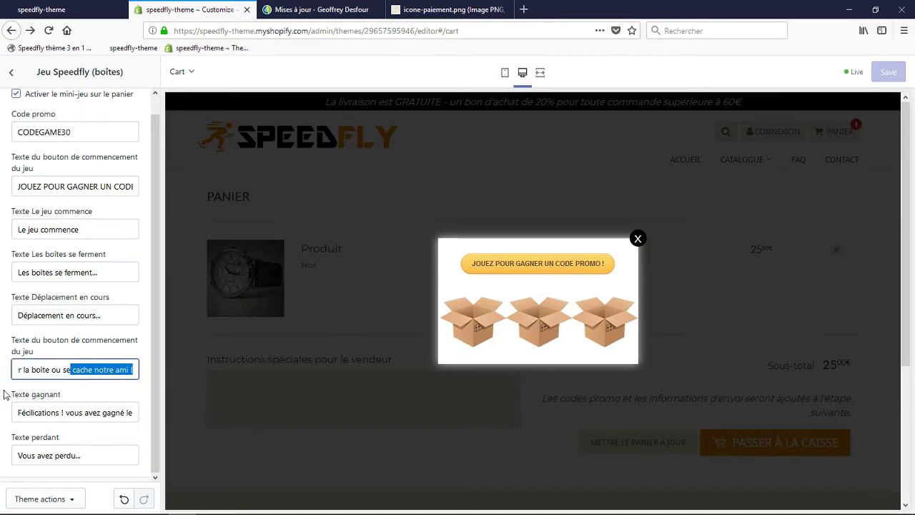
{"action": "left_click_drag", "start_coordinate": [111, 413], "coordinate": [179, 415]}
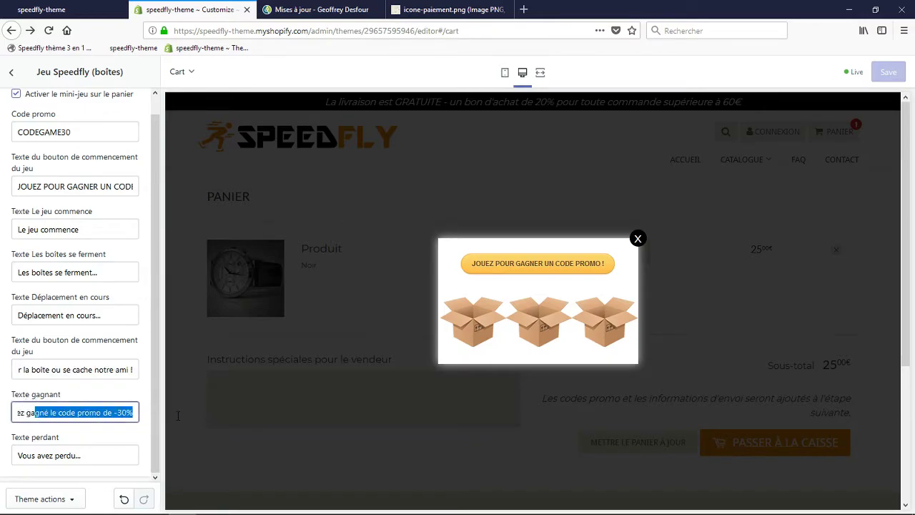
{"action": "left_click", "coordinate": [115, 412]}
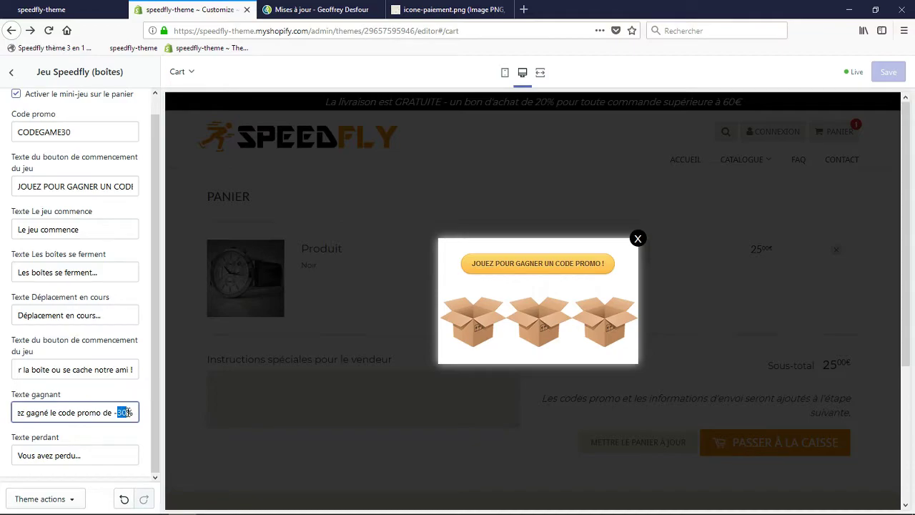
{"action": "left_click", "coordinate": [5, 382]}
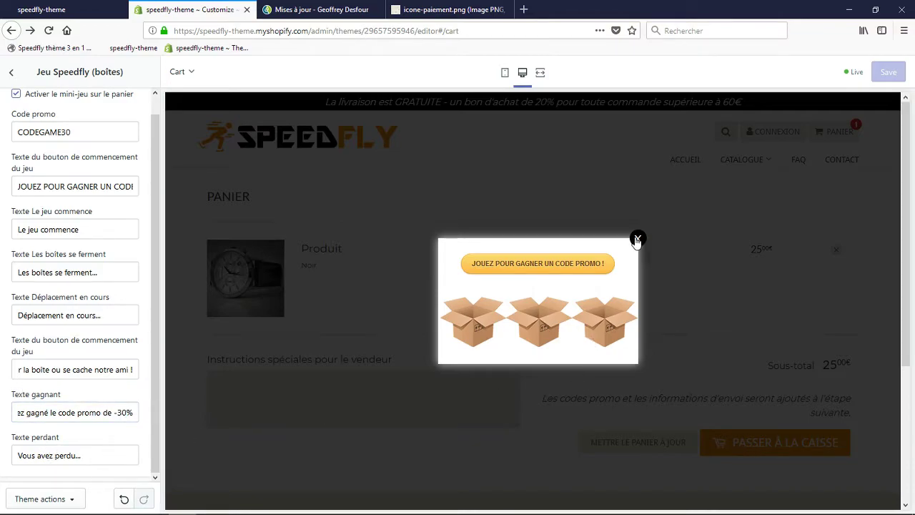
Play the cart mini-game again, choosing the third box this time
{"action": "left_click", "coordinate": [564, 271]}
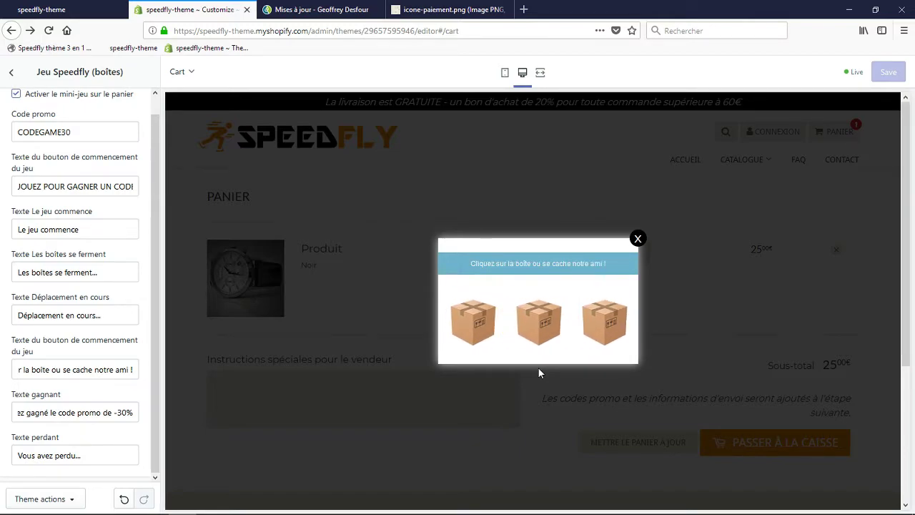
{"action": "left_click", "coordinate": [599, 326]}
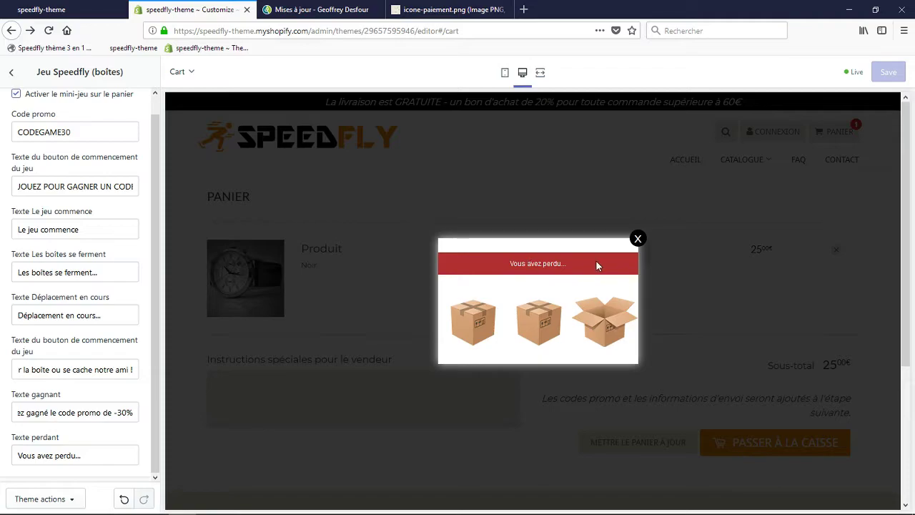
Deactivate the mini-game on the cart and save the theme
{"action": "scroll", "coordinate": [141, 387], "scroll_direction": "up", "scroll_amount": 1}
{"action": "scroll", "coordinate": [141, 387], "scroll_direction": "up", "scroll_amount": 1}
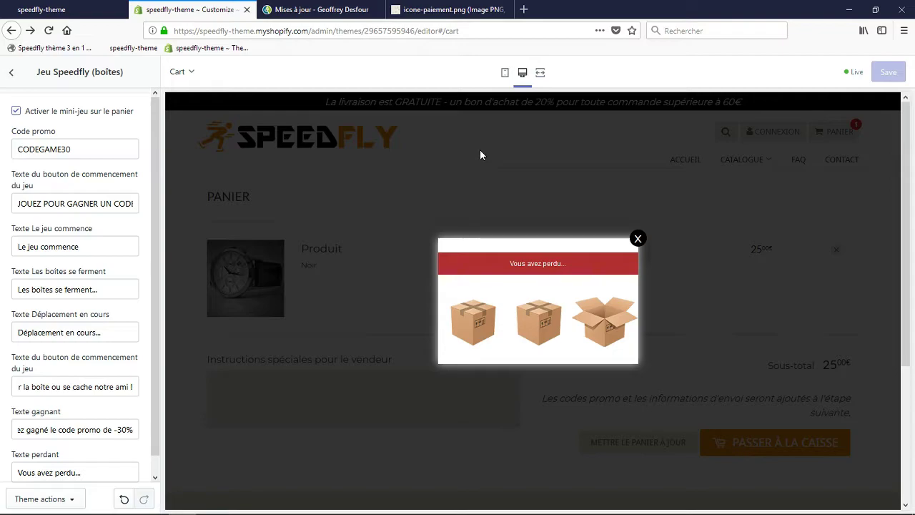
{"action": "left_click", "coordinate": [16, 112]}
{"action": "left_click", "coordinate": [884, 74]}
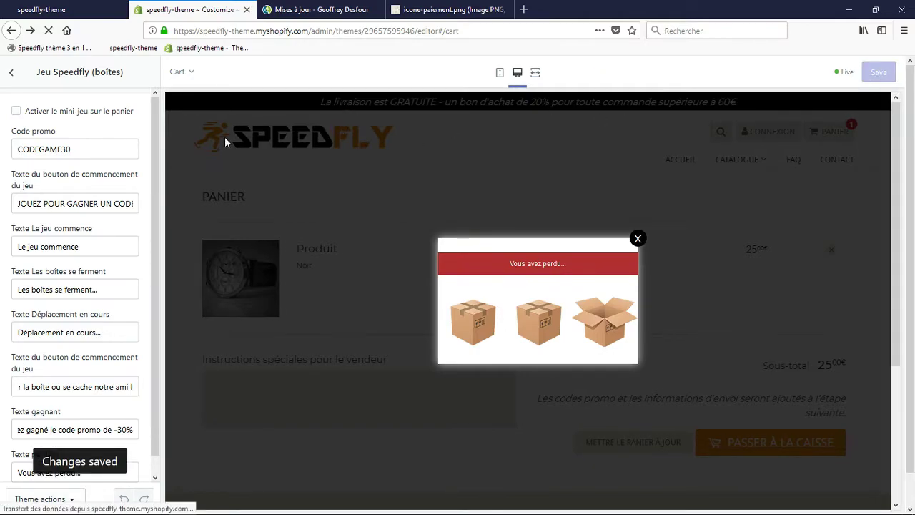
Check the 08-02-2018 update list, return to the theme editor and preview the watch product from the catalogue's Home page collection
{"action": "key", "text": "ctrl+Tab"}
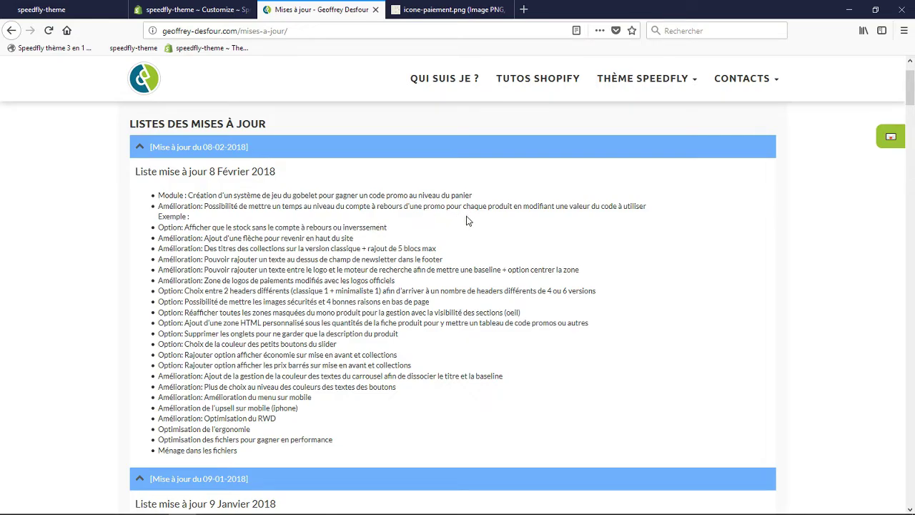
{"action": "key", "text": "ctrl+Page_Up"}
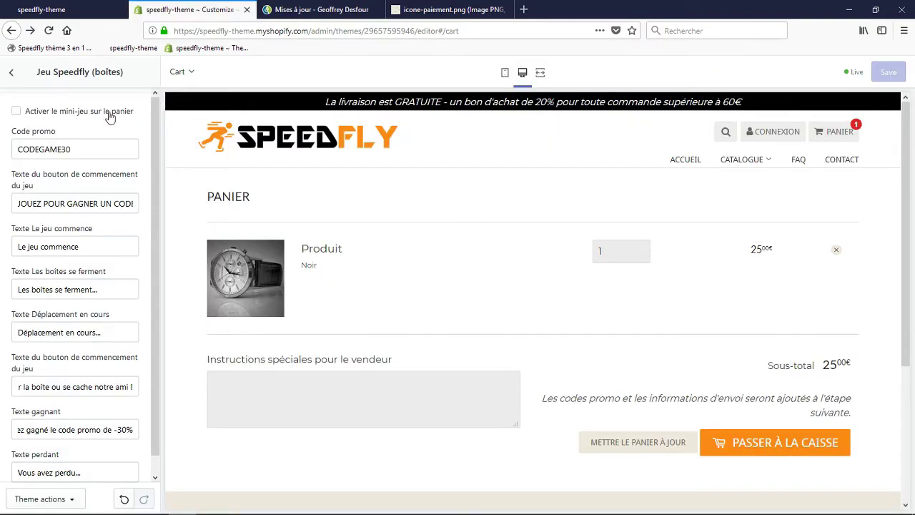
{"action": "left_click", "coordinate": [11, 73]}
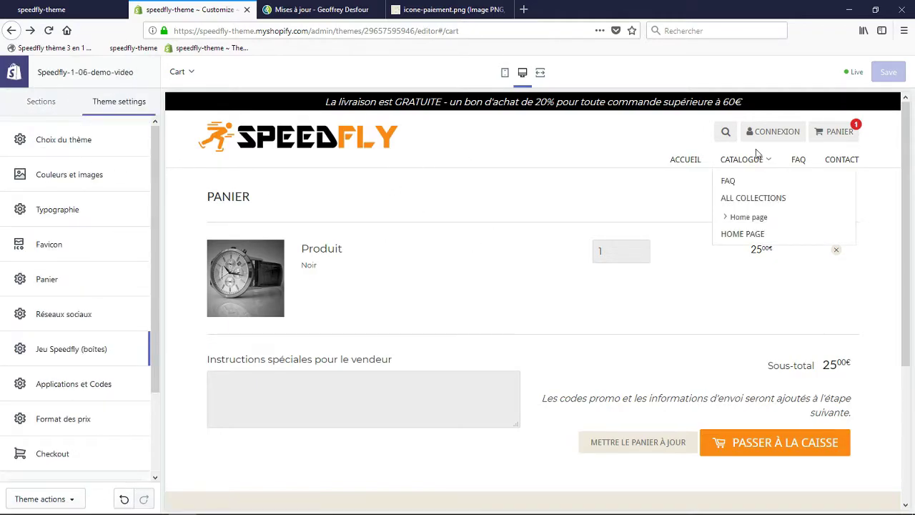
{"action": "mouse_move", "coordinate": [744, 160]}
{"action": "left_click", "coordinate": [753, 235]}
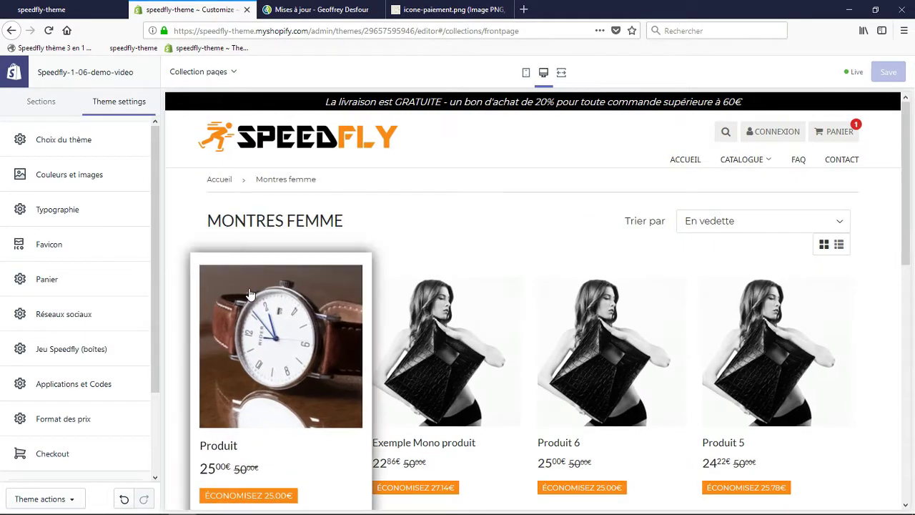
{"action": "left_click", "coordinate": [248, 289]}
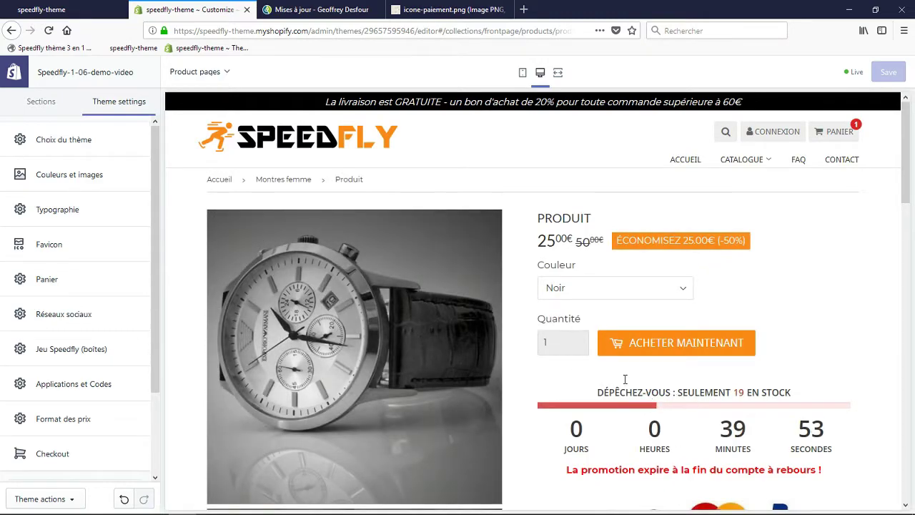
Deactivate the promotion countdown (Activer compte à rebours promotion) in the Product section's settings and save the theme
{"action": "left_click", "coordinate": [42, 103]}
{"action": "left_click", "coordinate": [60, 185]}
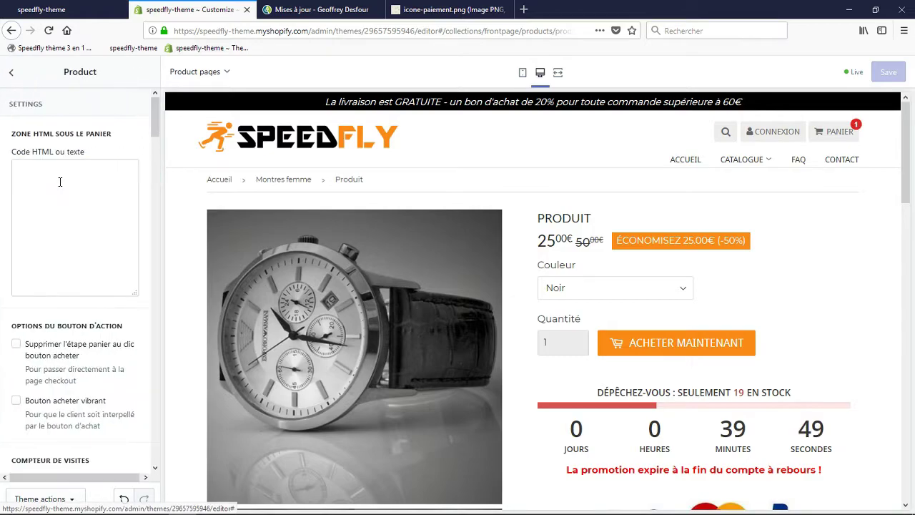
{"action": "scroll", "coordinate": [72, 257], "scroll_direction": "down", "scroll_amount": 4}
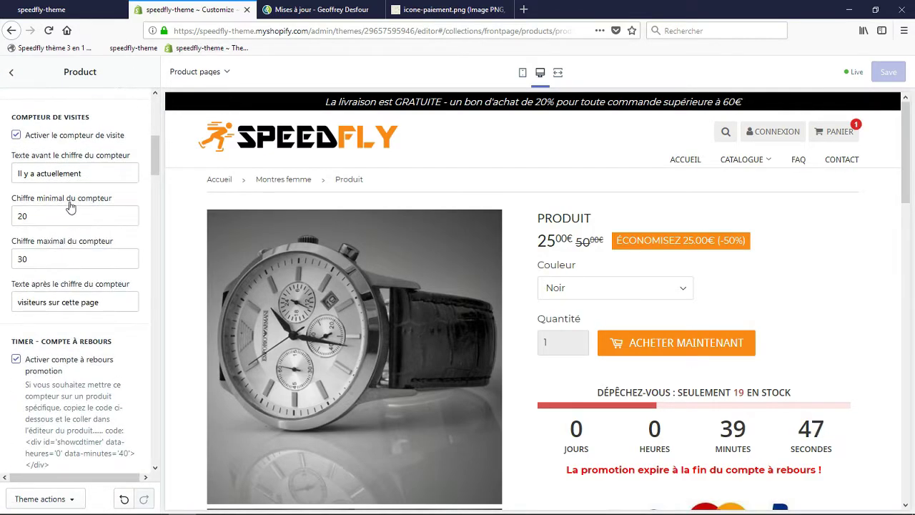
{"action": "scroll", "coordinate": [72, 208], "scroll_direction": "down", "scroll_amount": 3}
{"action": "left_click", "coordinate": [56, 158]}
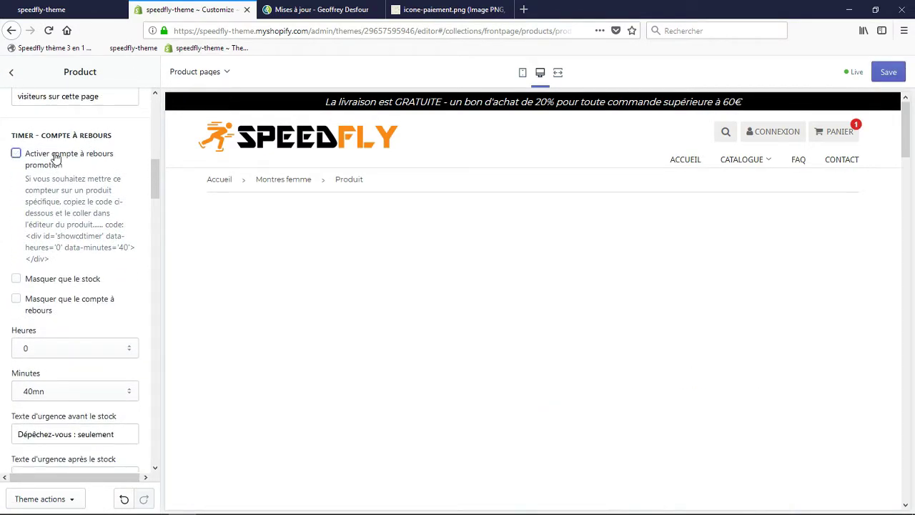
{"action": "left_click", "coordinate": [889, 72]}
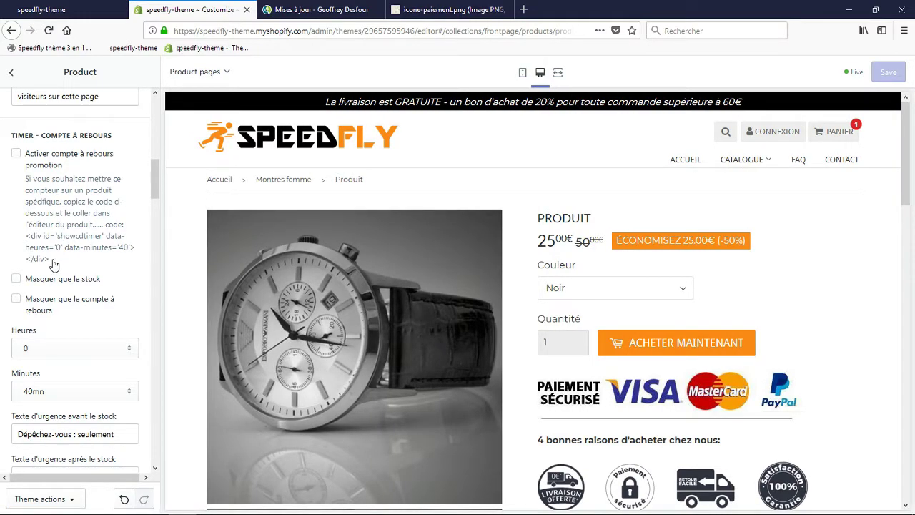
Copy the showcdtimer div code from the countdown option's help text
{"action": "left_click_drag", "start_coordinate": [49, 260], "coordinate": [26, 238]}
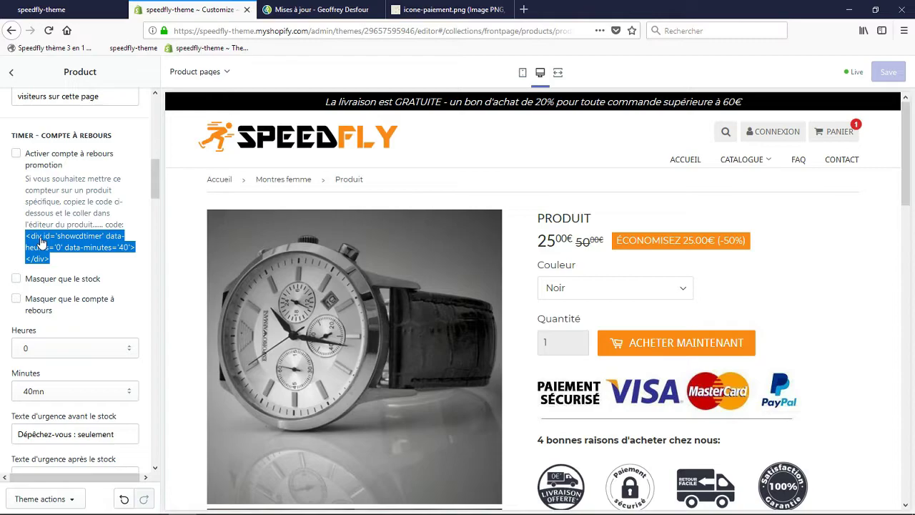
{"action": "right_click", "coordinate": [40, 243]}
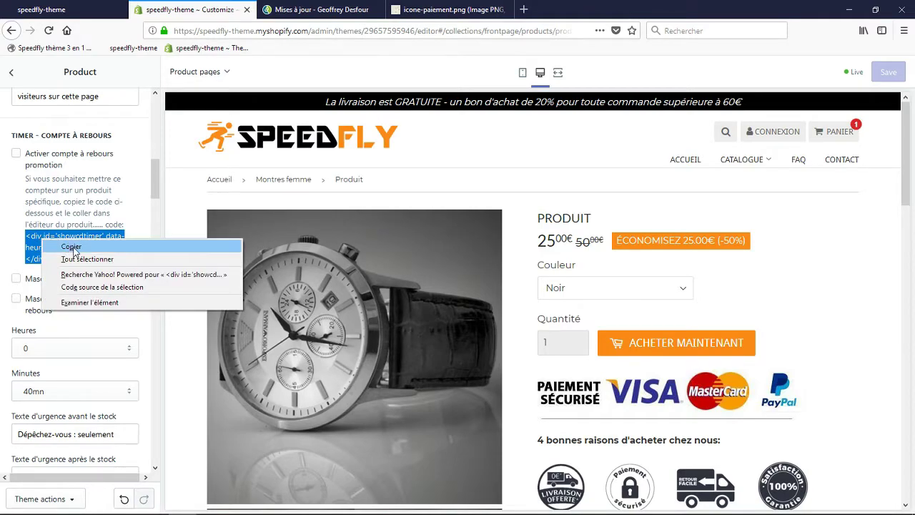
{"action": "left_click", "coordinate": [74, 247]}
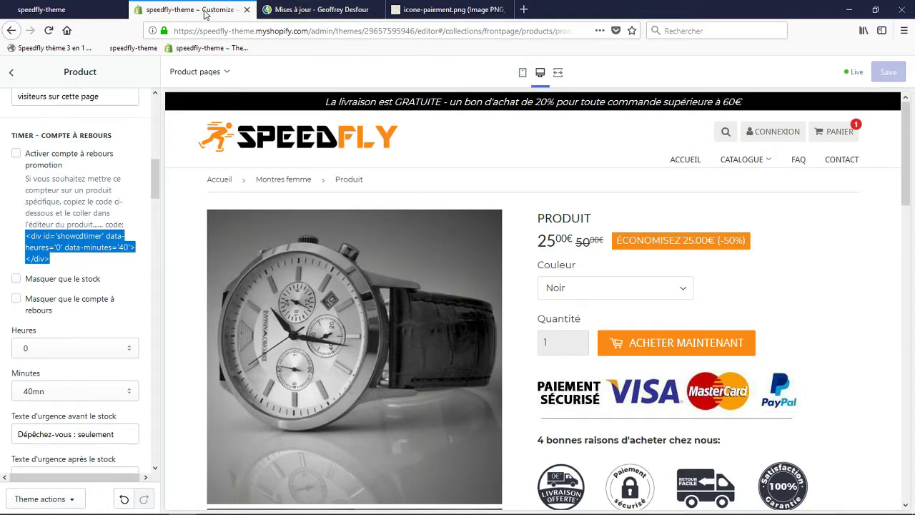
Leave the Product section settings, open the store admin in a separate tab and open the product named Produit for editing
{"action": "scroll", "coordinate": [82, 131], "scroll_direction": "up", "scroll_amount": 10}
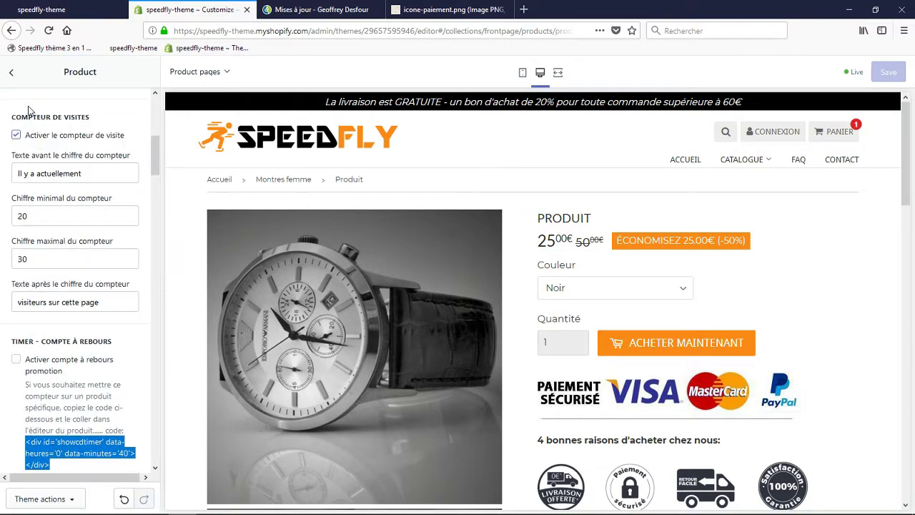
{"action": "left_click", "coordinate": [12, 73]}
{"action": "middle_click", "coordinate": [16, 83]}
{"action": "left_click", "coordinate": [323, 9]}
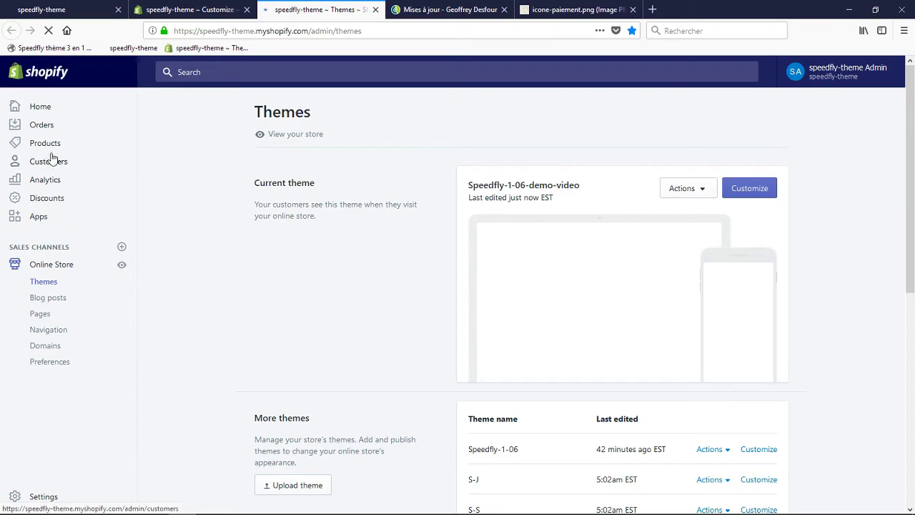
{"action": "left_click", "coordinate": [57, 147]}
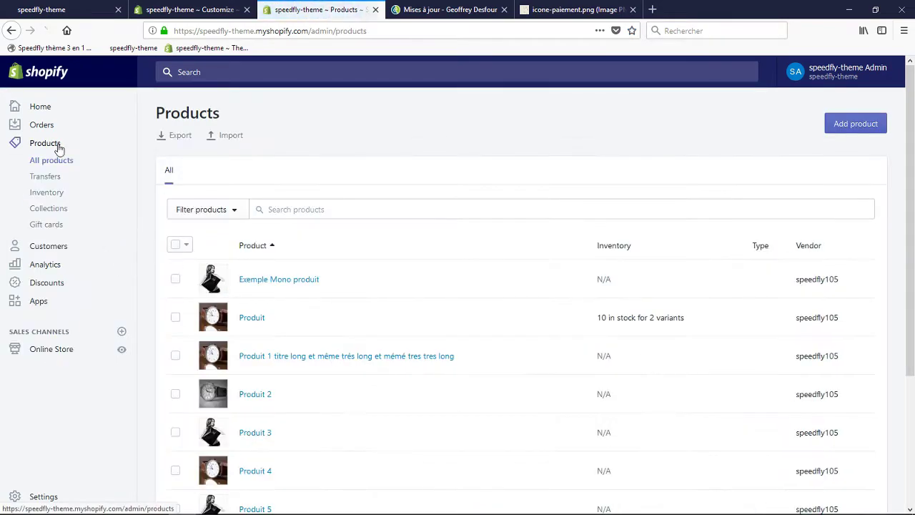
{"action": "left_click", "coordinate": [252, 318]}
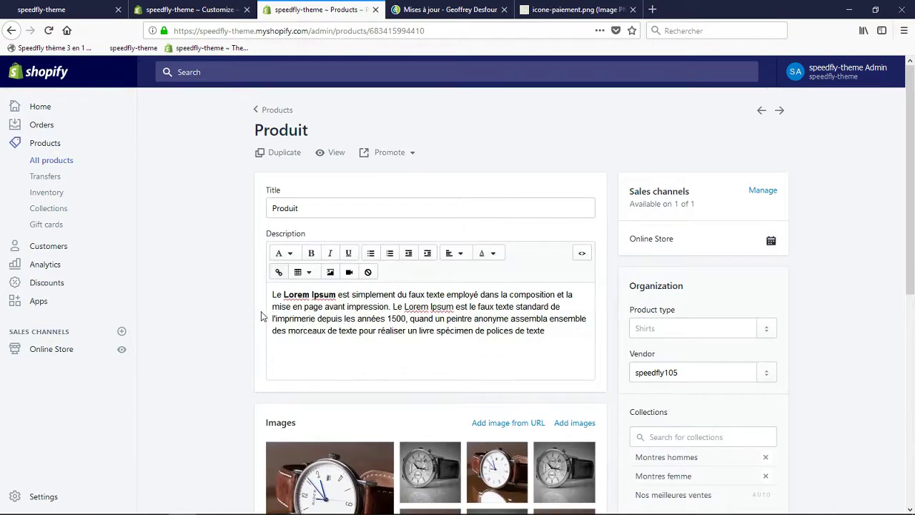
Paste the showcdtimer code on a new line at the end of the product description's HTML source
{"action": "left_click", "coordinate": [583, 254]}
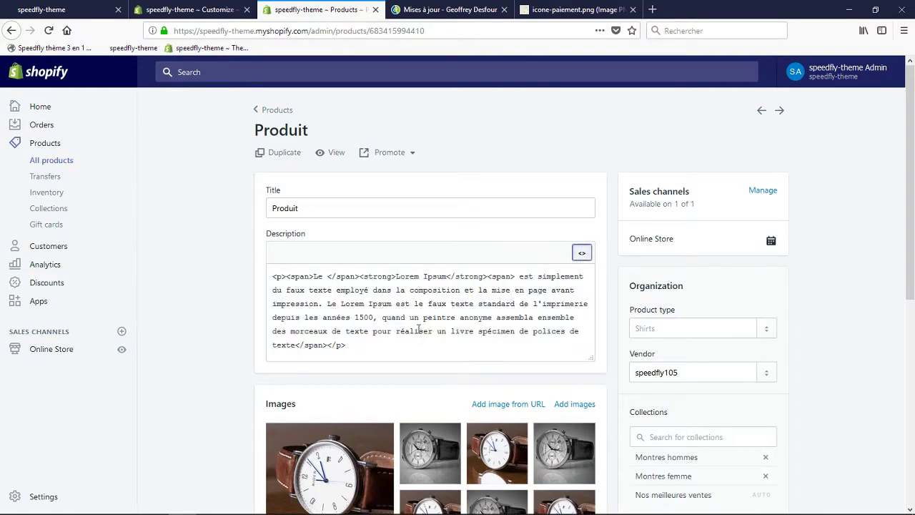
{"action": "left_click", "coordinate": [363, 345]}
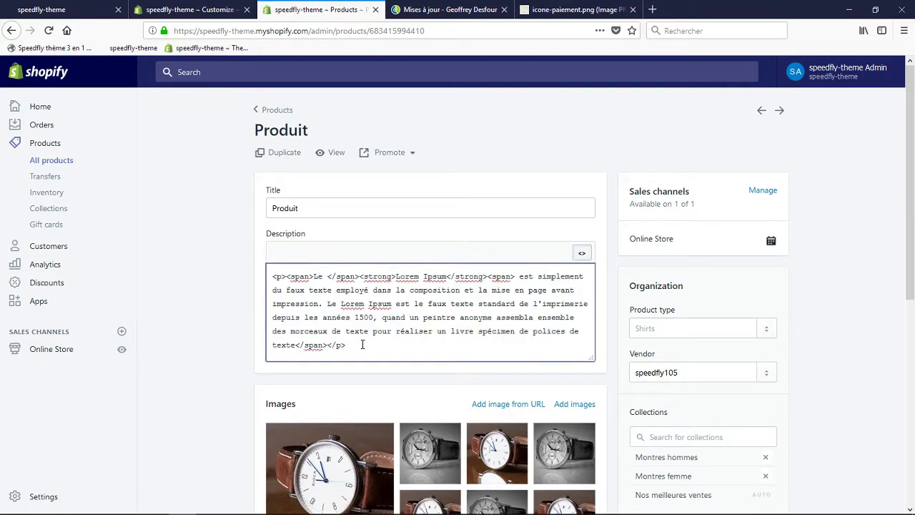
{"action": "key", "text": "Return"}
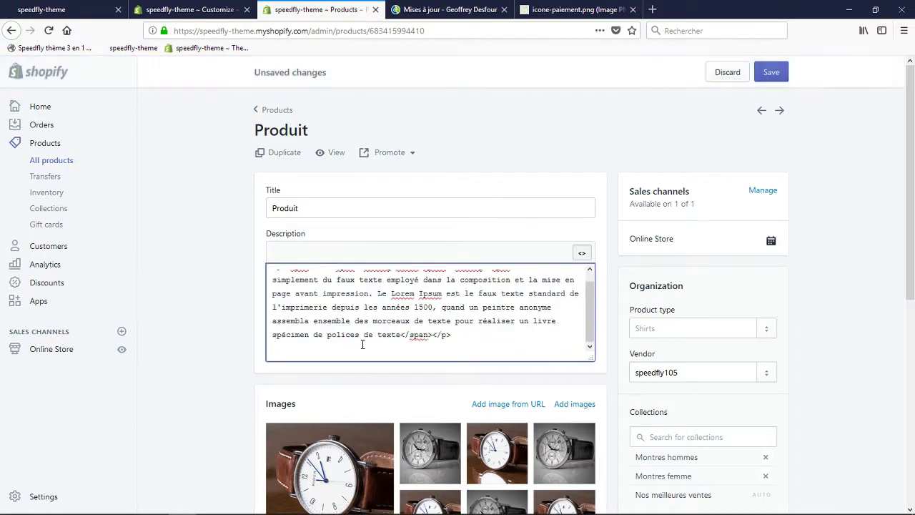
{"action": "key", "text": "ctrl+v"}
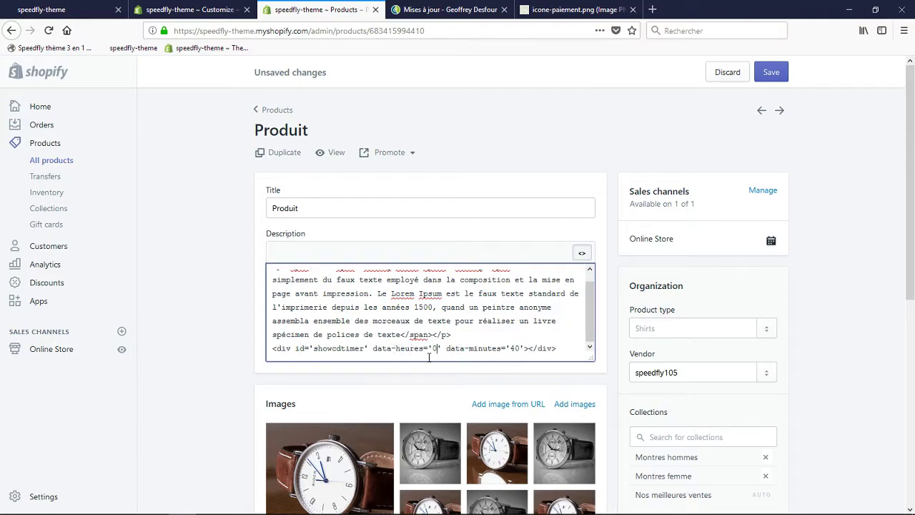
Set the timer code's data-heures to 6 and data-minutes to 20, and save the product
{"action": "key", "text": "BackSpace"}
{"action": "type", "text": "6"}
{"action": "key", "text": "BackSpace"}
{"action": "type", "text": "2"}
{"action": "left_click", "coordinate": [772, 72]}
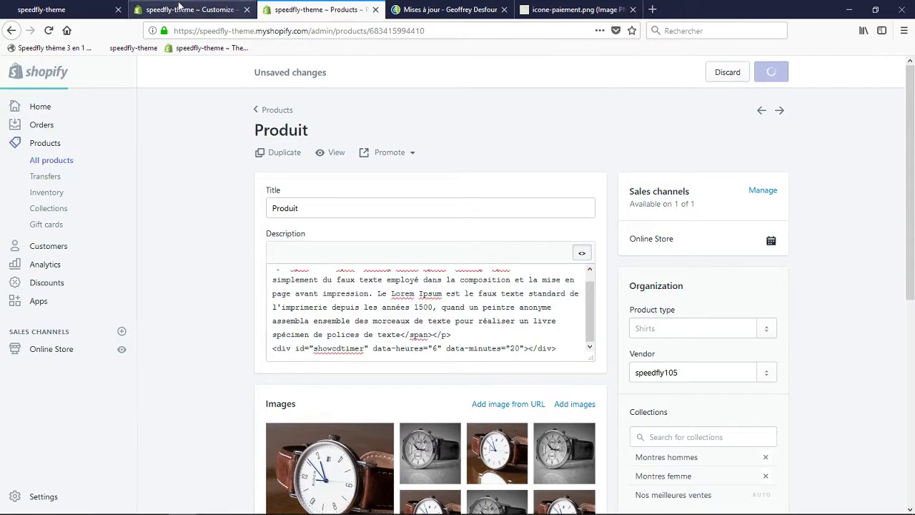
On the live storefront, open Produit from the catalogue's Home page collection to check its countdown
{"action": "left_click", "coordinate": [72, 5]}
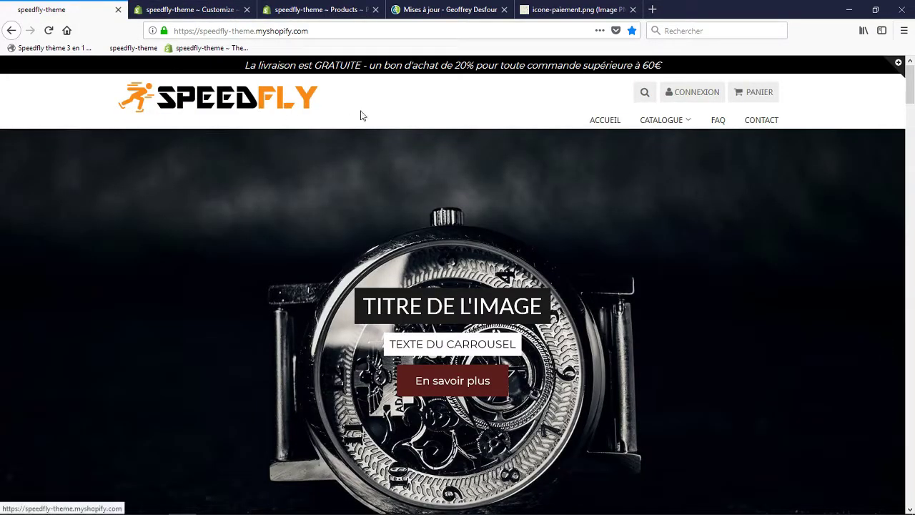
{"action": "mouse_move", "coordinate": [651, 124]}
{"action": "left_click", "coordinate": [655, 196]}
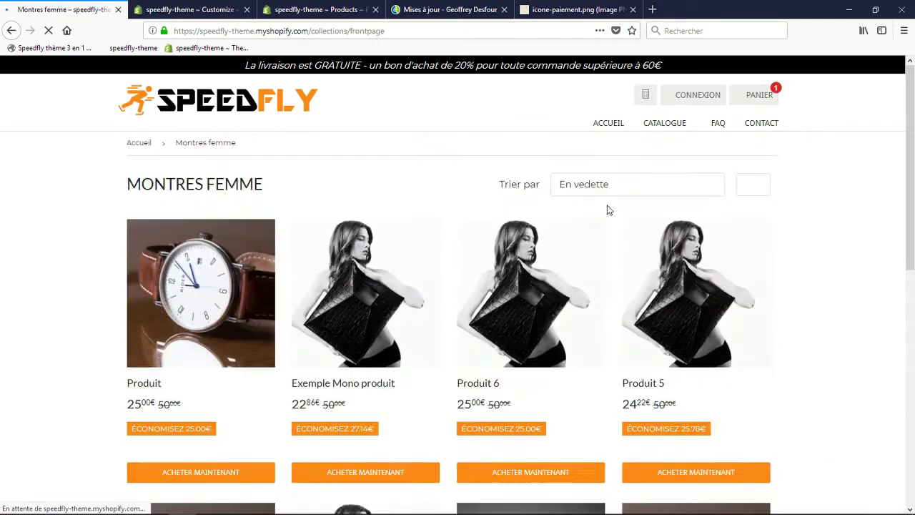
{"action": "left_click", "coordinate": [207, 307]}
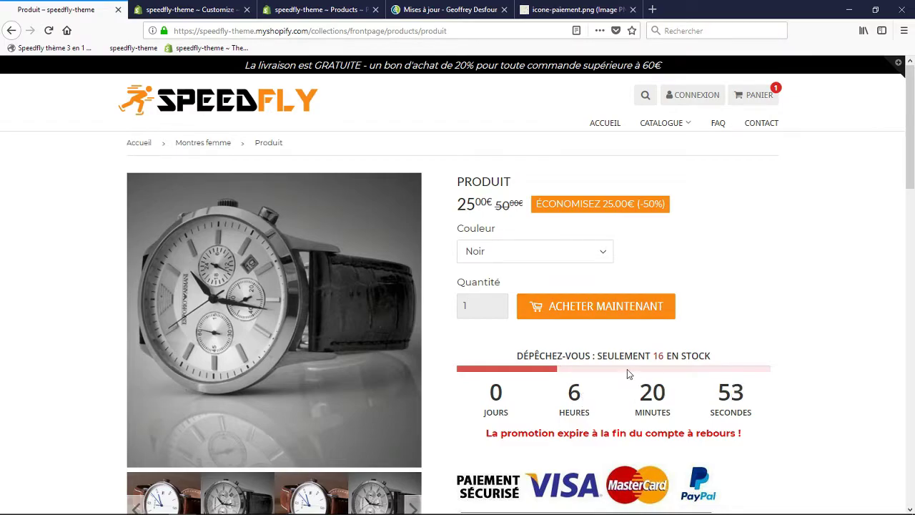
Open Exemple Mono produit from the same collection and check its page for a countdown
{"action": "mouse_move", "coordinate": [663, 137]}
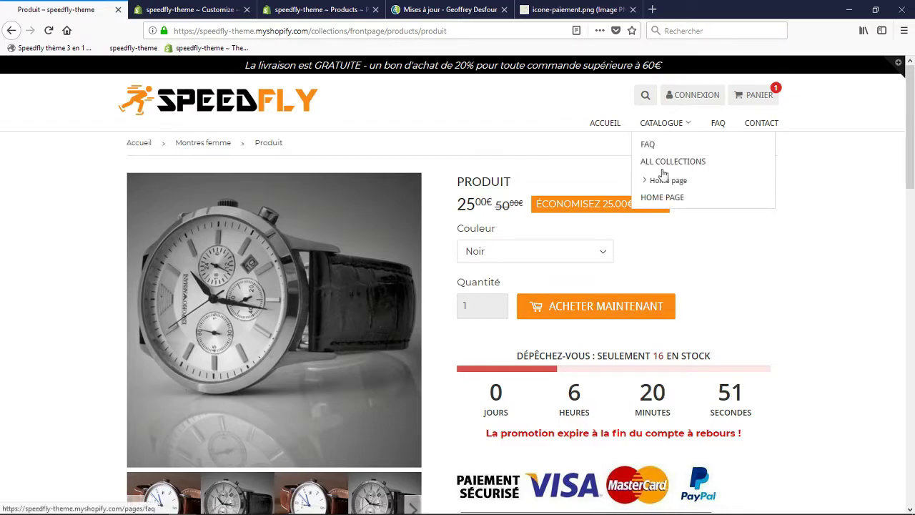
{"action": "left_click", "coordinate": [662, 199]}
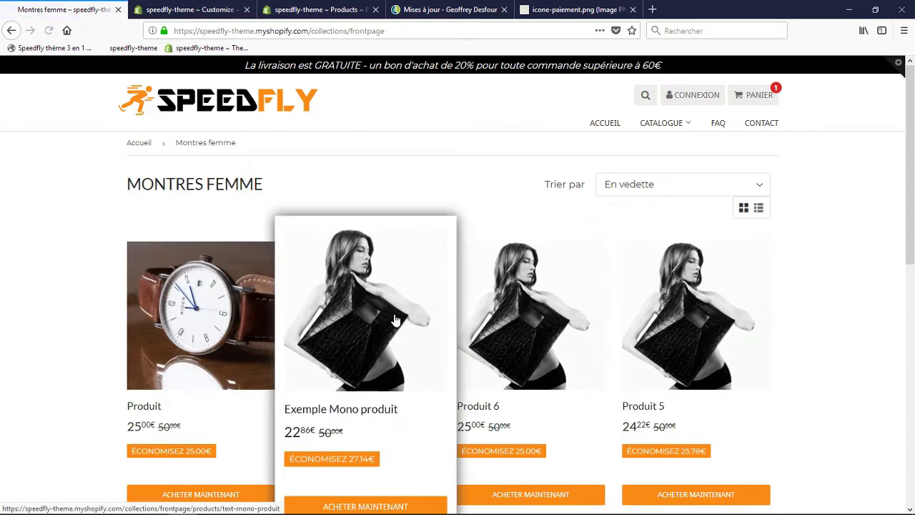
{"action": "left_click", "coordinate": [397, 320]}
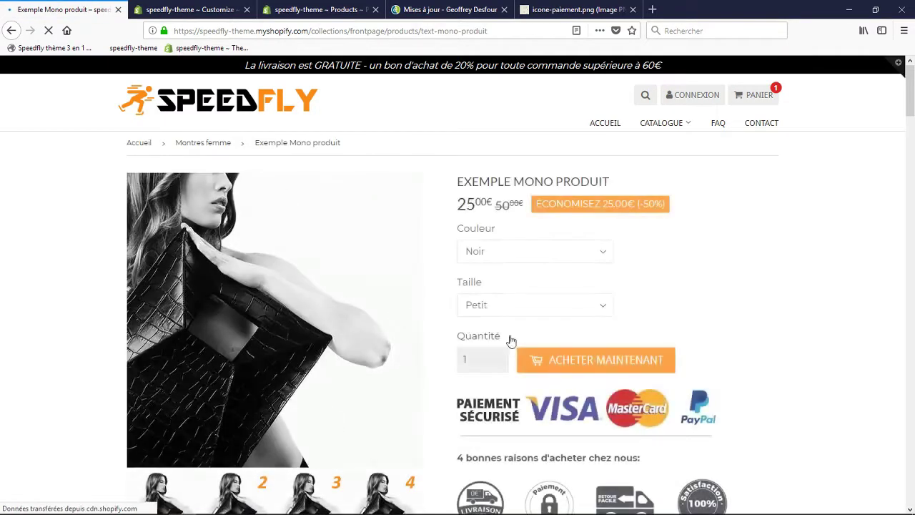
{"action": "scroll", "coordinate": [424, 331], "scroll_direction": "down", "scroll_amount": 4}
{"action": "scroll", "coordinate": [608, 333], "scroll_direction": "up", "scroll_amount": 3}
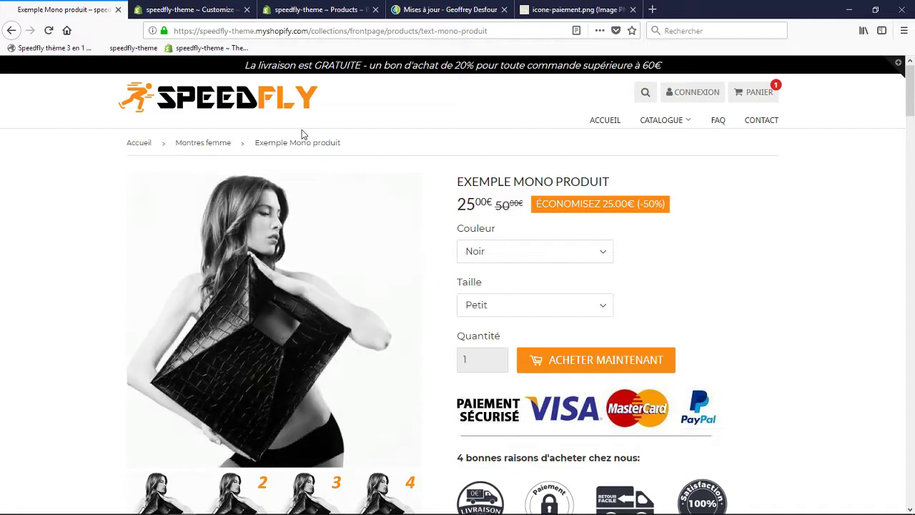
Consult the 08-02-2018 update list, and reactivate the promotion countdown in the theme's Product section, saving the theme
{"action": "key", "text": "ctrl+4"}
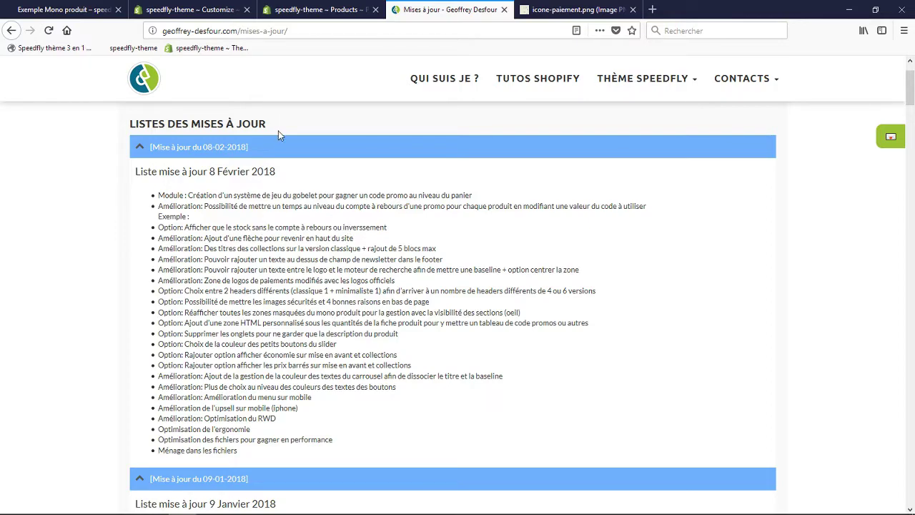
{"action": "left_click", "coordinate": [293, 5]}
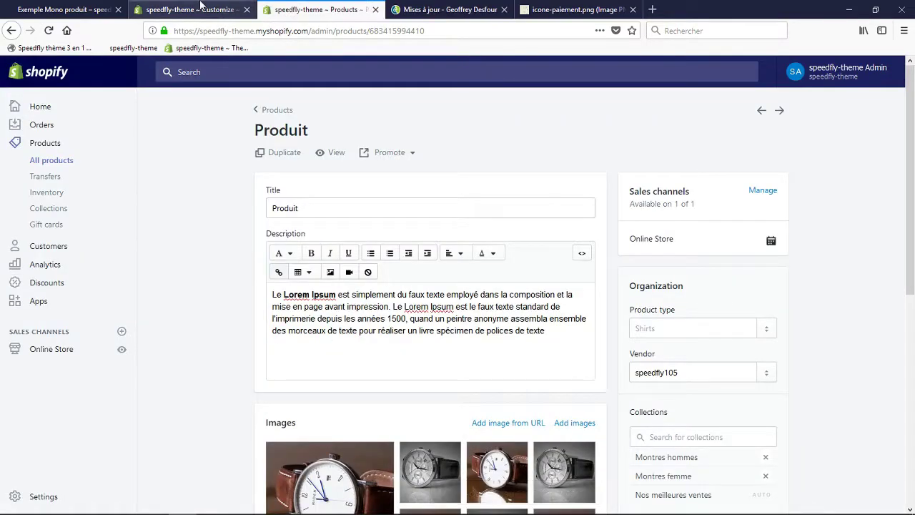
{"action": "left_click", "coordinate": [202, 5]}
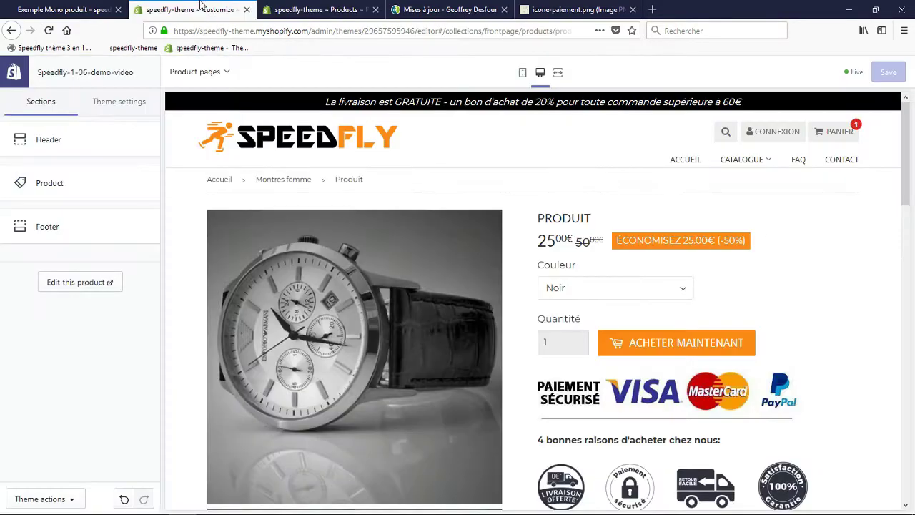
{"action": "left_click", "coordinate": [68, 182]}
{"action": "scroll", "coordinate": [90, 232], "scroll_direction": "down", "scroll_amount": 4}
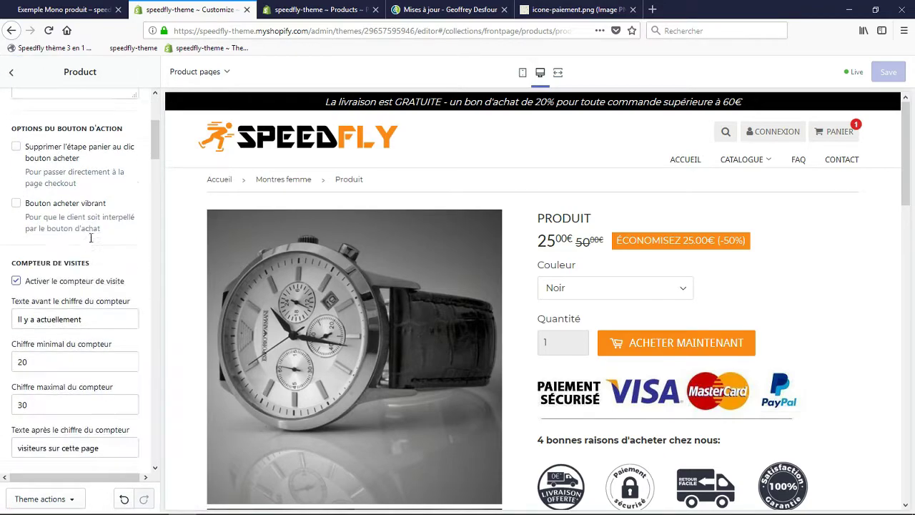
{"action": "scroll", "coordinate": [91, 236], "scroll_direction": "down", "scroll_amount": 7}
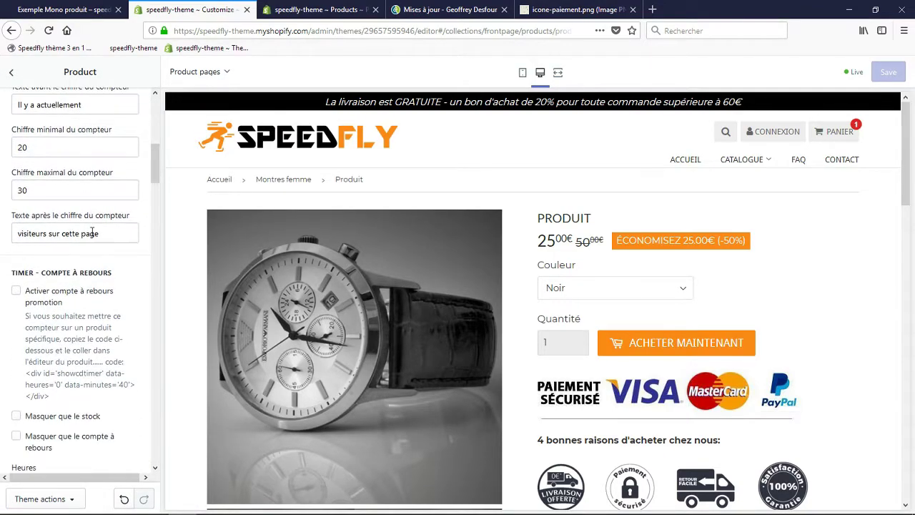
{"action": "scroll", "coordinate": [92, 236], "scroll_direction": "down", "scroll_amount": 1}
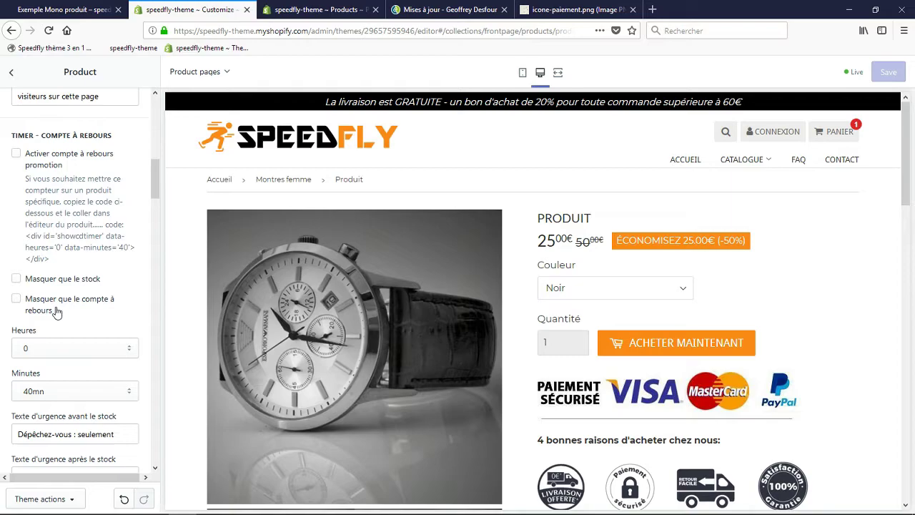
{"action": "left_click", "coordinate": [50, 163]}
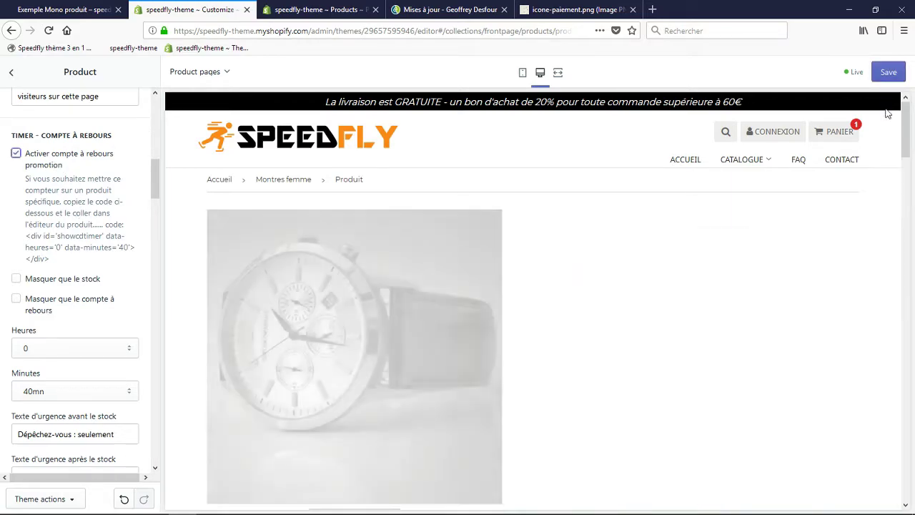
{"action": "left_click", "coordinate": [889, 74]}
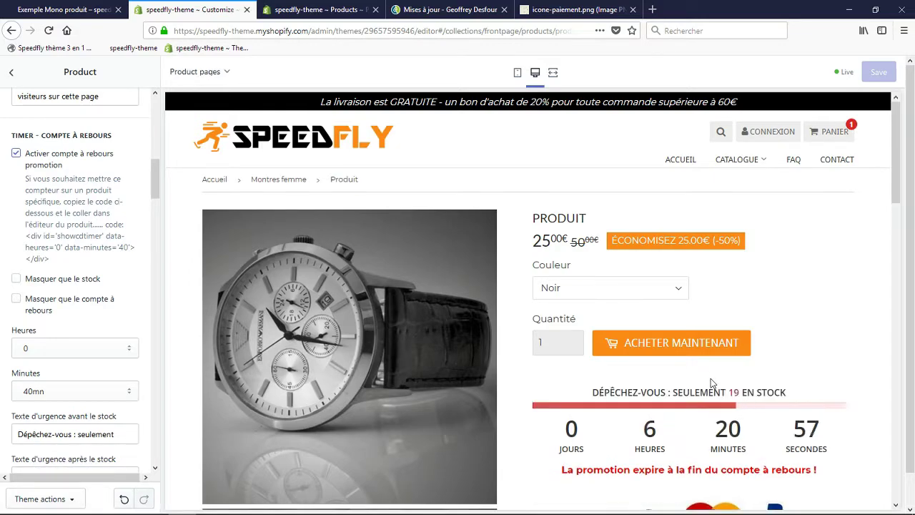
Reload the Exemple Mono produit page on the storefront to check its general countdown
{"action": "left_click", "coordinate": [71, 10]}
{"action": "left_click", "coordinate": [254, 31]}
{"action": "key", "text": "Return"}
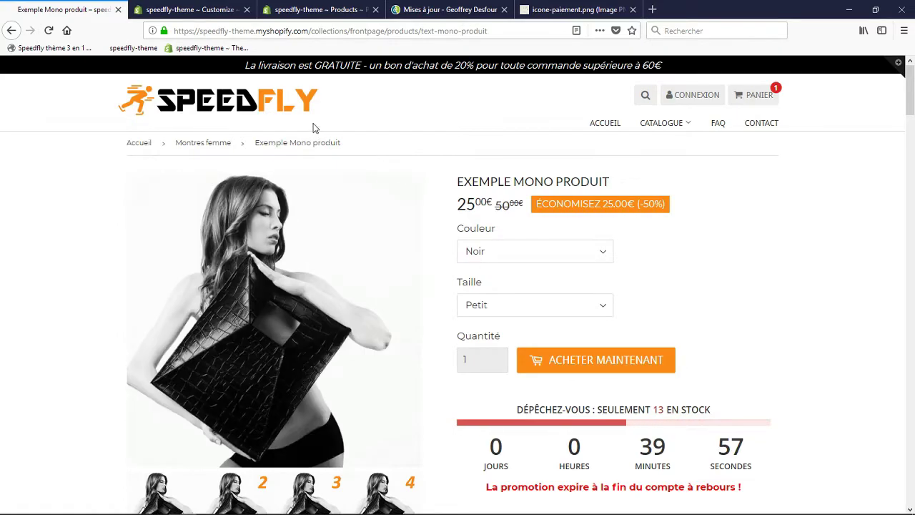
Preview the product with Masquer que le stock enabled, and replace that option with Masquer que le compte à rebours
{"action": "left_click", "coordinate": [227, 9]}
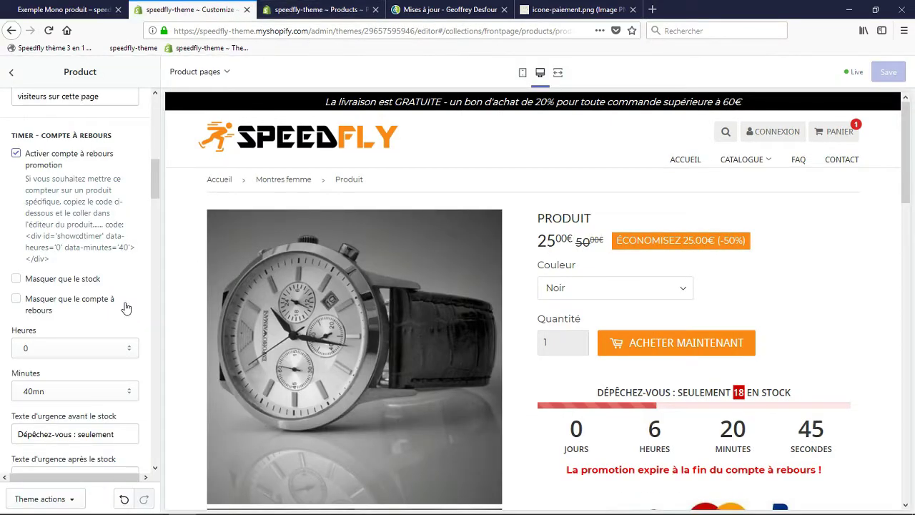
{"action": "left_click", "coordinate": [58, 281]}
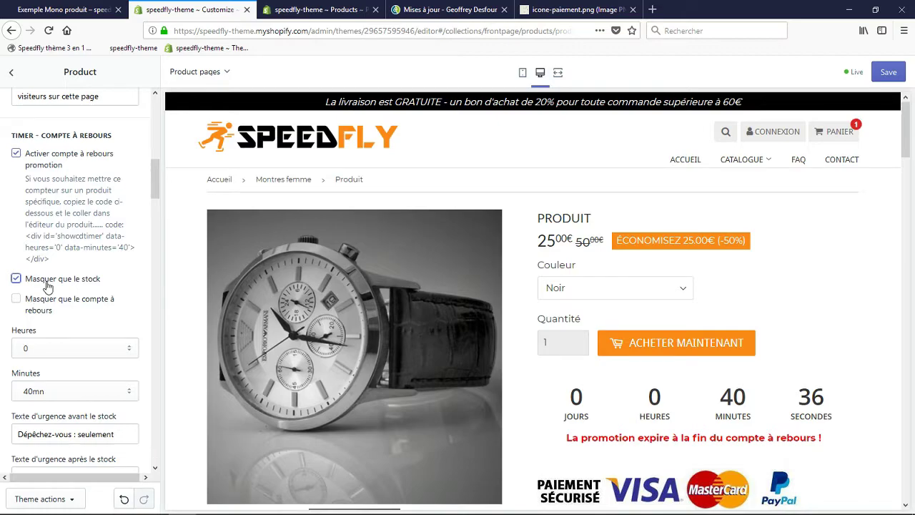
{"action": "left_click", "coordinate": [36, 281]}
{"action": "left_click", "coordinate": [38, 306]}
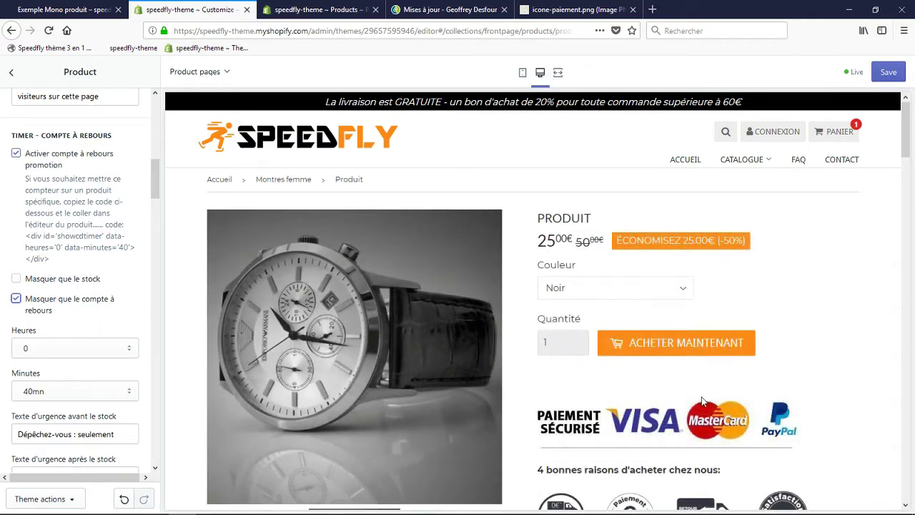
Save the theme with Masquer que le compte à rebours enabled, and reload the Exemple Mono produit storefront page to check its stock indicator
{"action": "left_click", "coordinate": [888, 72]}
{"action": "left_click", "coordinate": [64, 9]}
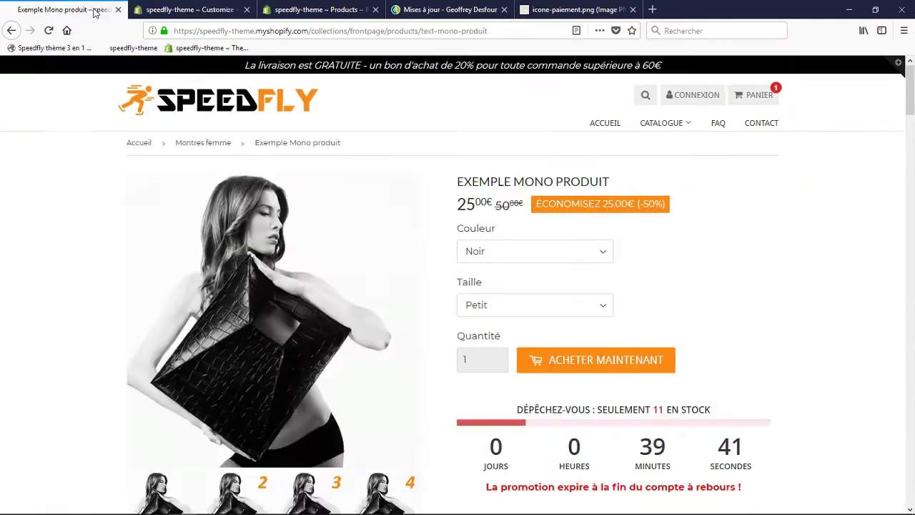
{"action": "key", "text": "F5"}
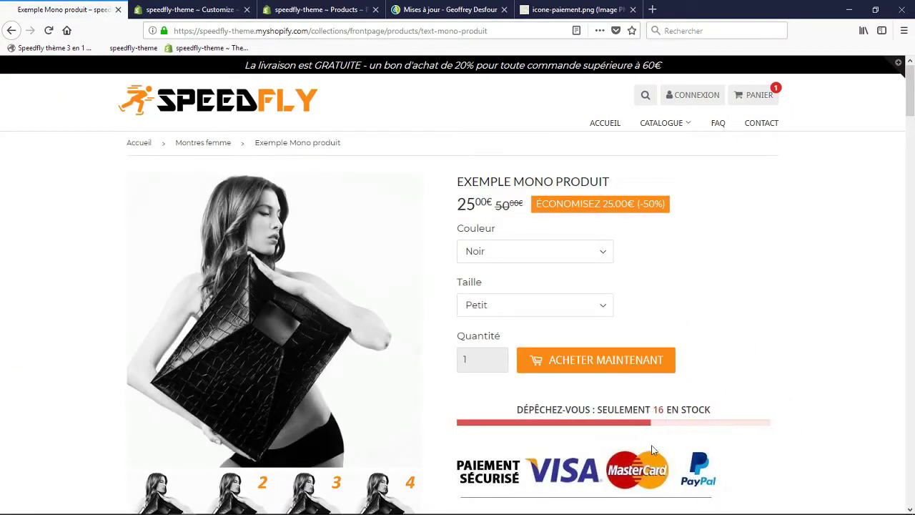
Disable Masquer que le compte à rebours in the theme's Product section and save the theme
{"action": "left_click", "coordinate": [188, 10]}
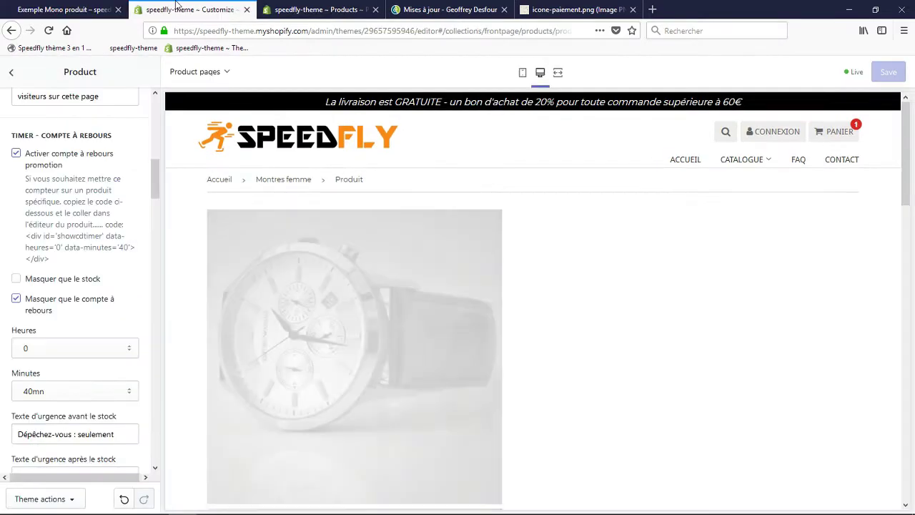
{"action": "left_click", "coordinate": [15, 298]}
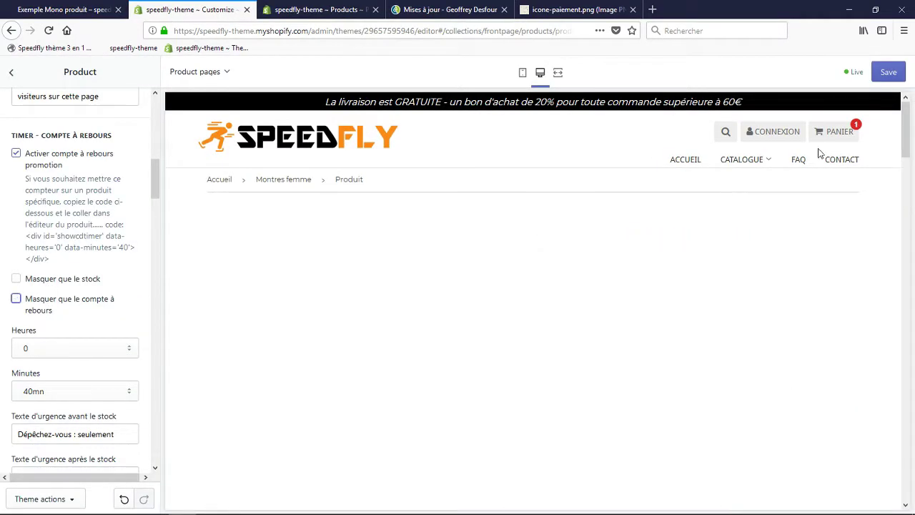
{"action": "left_click", "coordinate": [886, 71]}
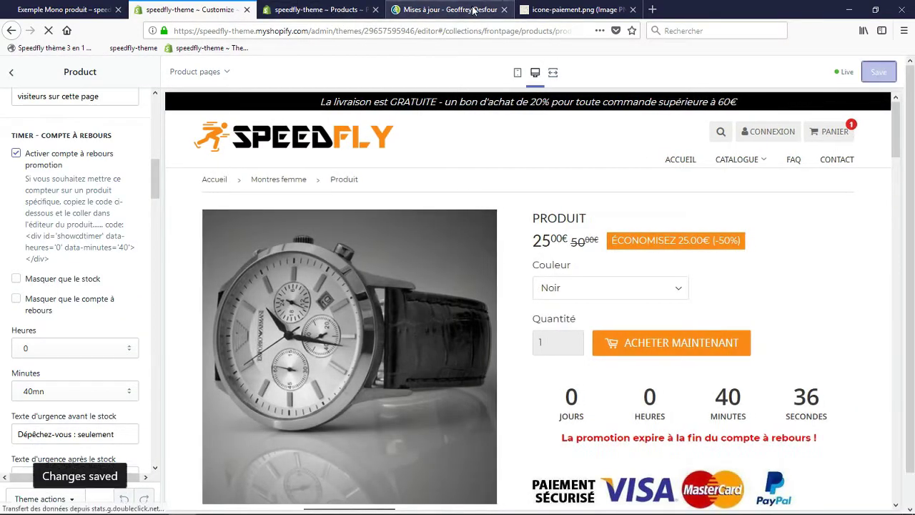
Consult the 08-02-2018 update list, and test the back-to-top arrow low on the Exemple Mono produit storefront page
{"action": "left_click", "coordinate": [451, 10]}
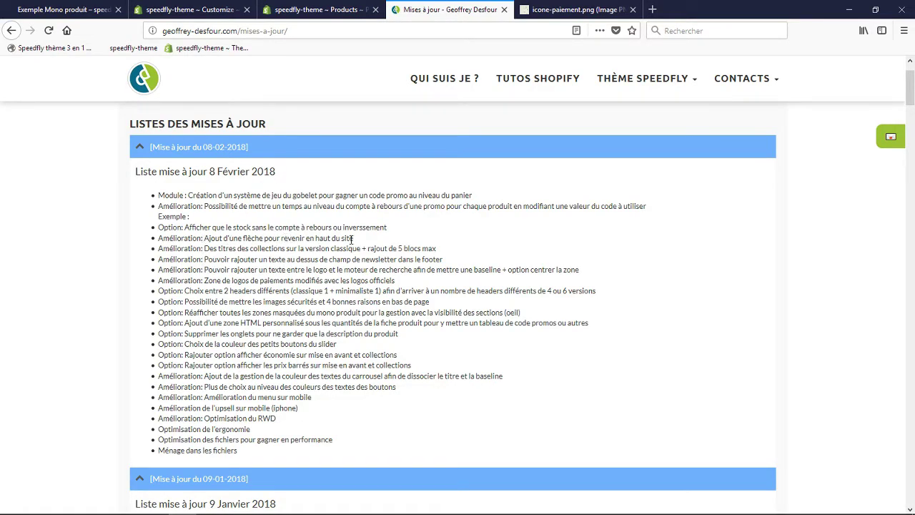
{"action": "left_click", "coordinate": [79, 7]}
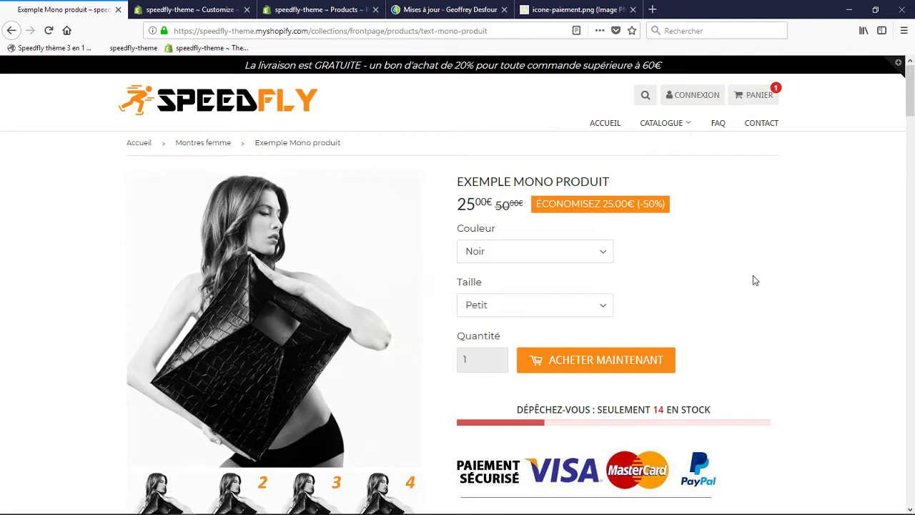
{"action": "scroll", "coordinate": [808, 293], "scroll_direction": "down", "scroll_amount": 3}
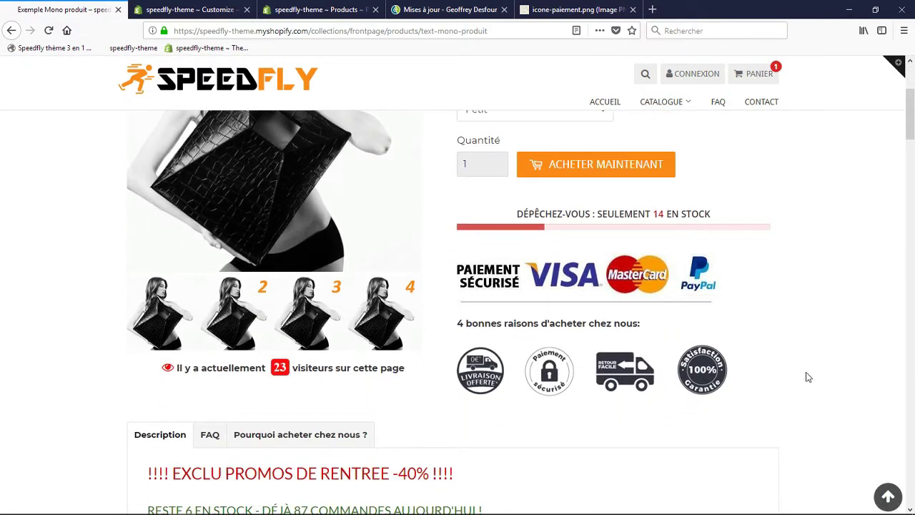
{"action": "scroll", "coordinate": [818, 396], "scroll_direction": "down", "scroll_amount": 3}
{"action": "scroll", "coordinate": [812, 378], "scroll_direction": "down", "scroll_amount": 20}
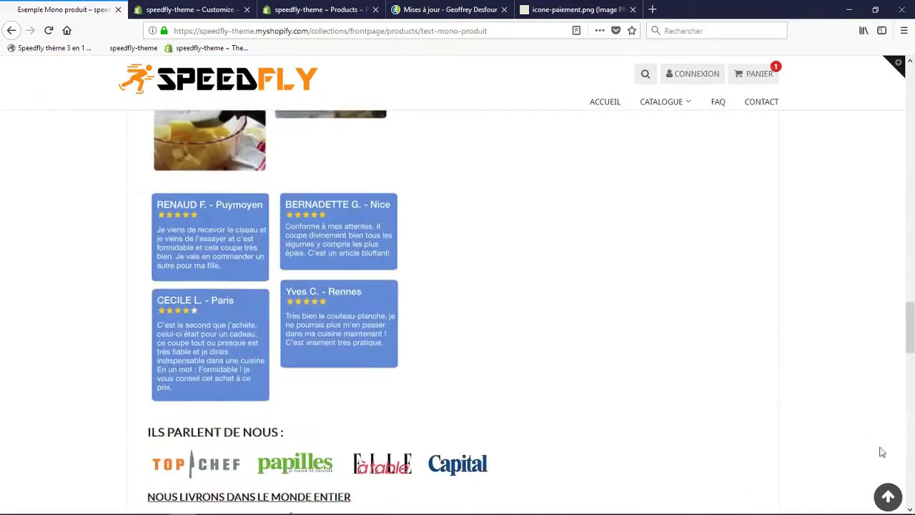
{"action": "left_click", "coordinate": [886, 497]}
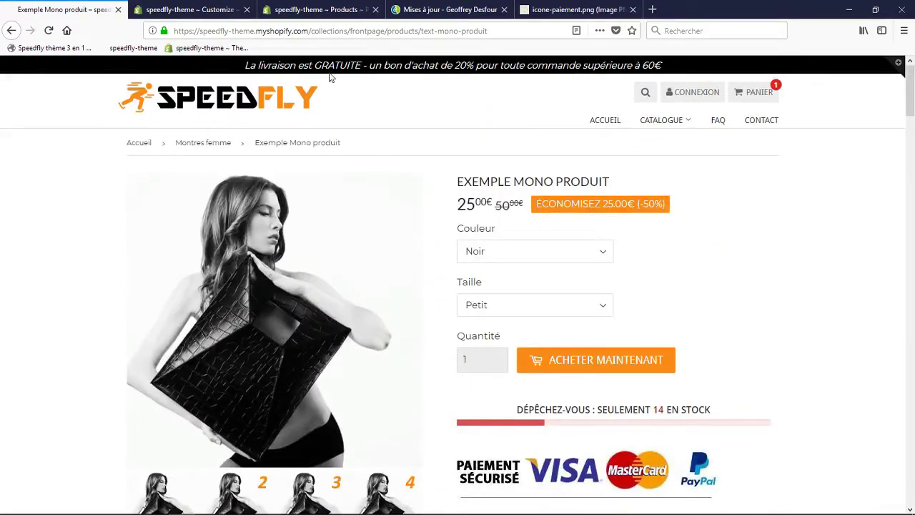
Check the update list, disable Version Deluxe in the Choix du thème settings, and save the theme
{"action": "left_click", "coordinate": [446, 10]}
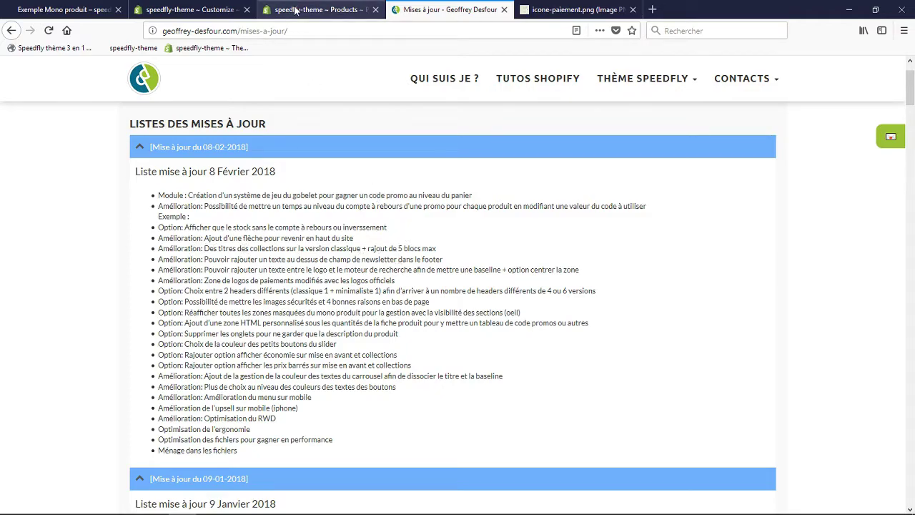
{"action": "left_click", "coordinate": [189, 9]}
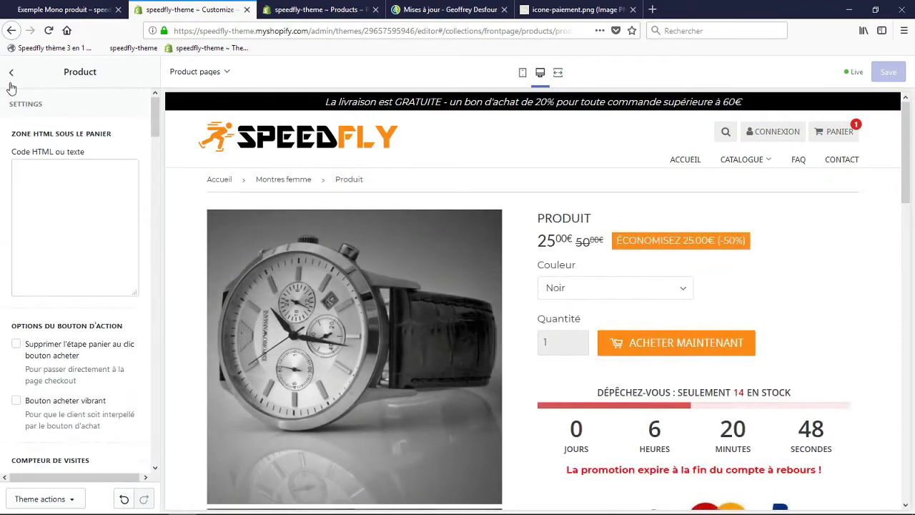
{"action": "left_click", "coordinate": [10, 72]}
{"action": "left_click", "coordinate": [114, 104]}
{"action": "left_click", "coordinate": [86, 141]}
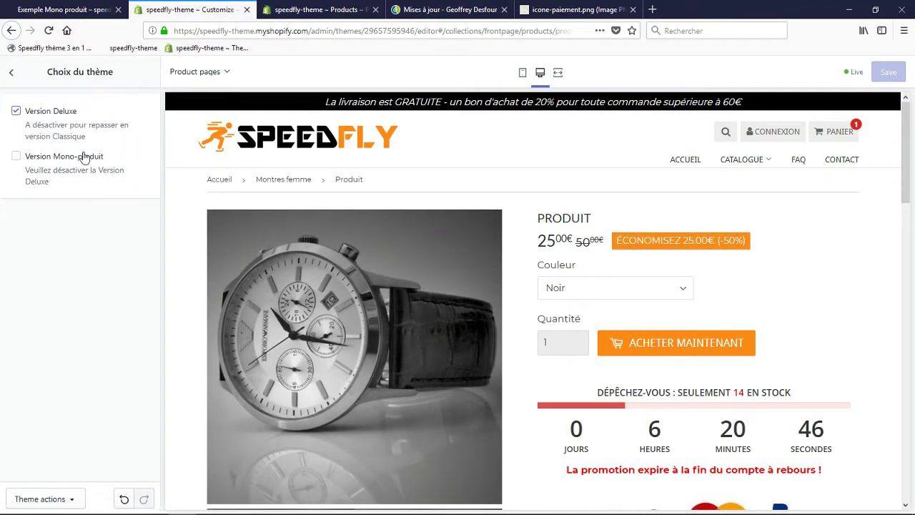
{"action": "left_click", "coordinate": [62, 114]}
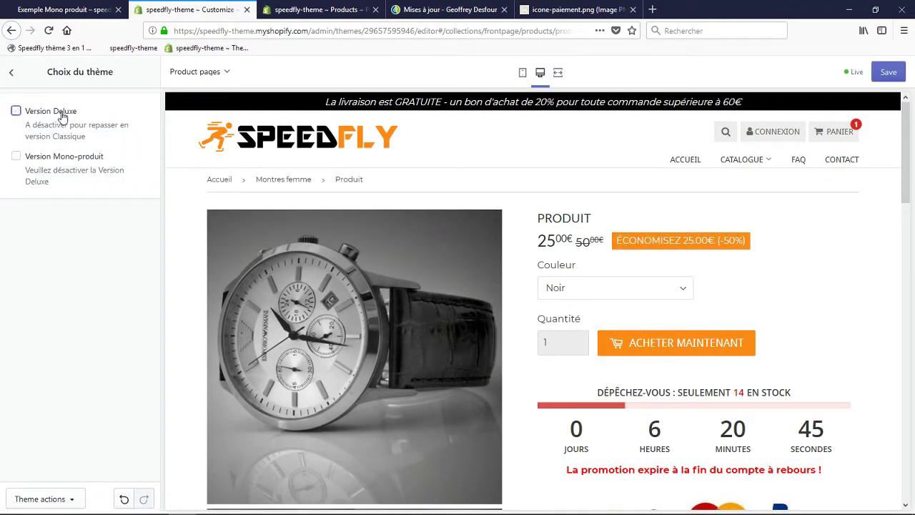
{"action": "left_click", "coordinate": [879, 72]}
Open the storefront home page in the classic version and examine its collection titles and product blocks
{"action": "left_click", "coordinate": [79, 10]}
{"action": "double_click", "coordinate": [231, 31]}
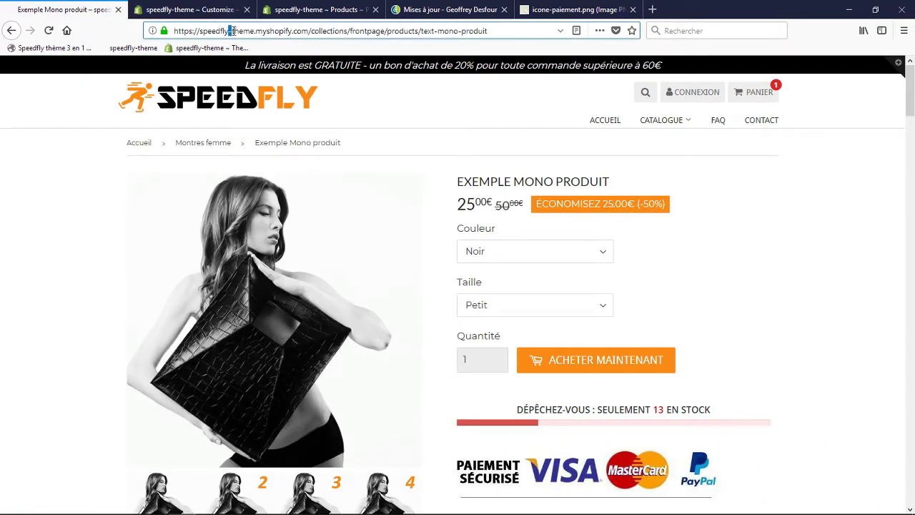
{"action": "left_click", "coordinate": [254, 93]}
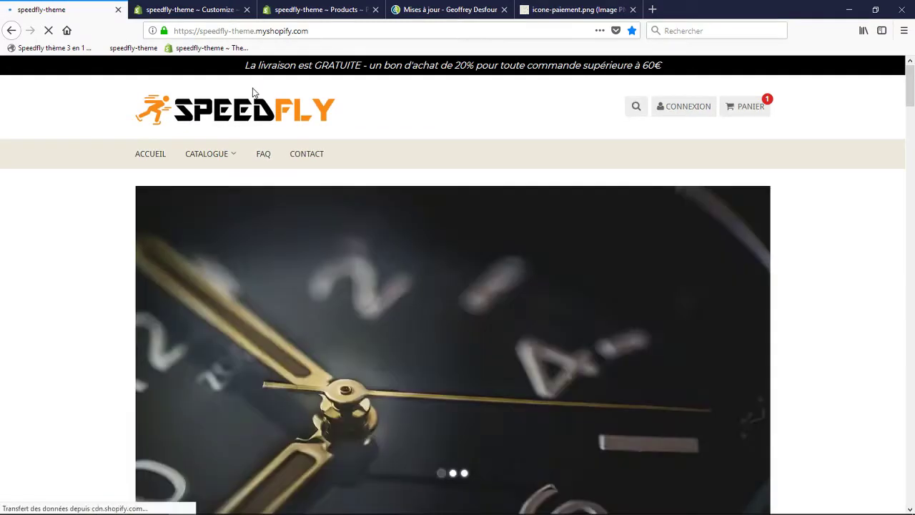
{"action": "scroll", "coordinate": [98, 288], "scroll_direction": "down", "scroll_amount": 10}
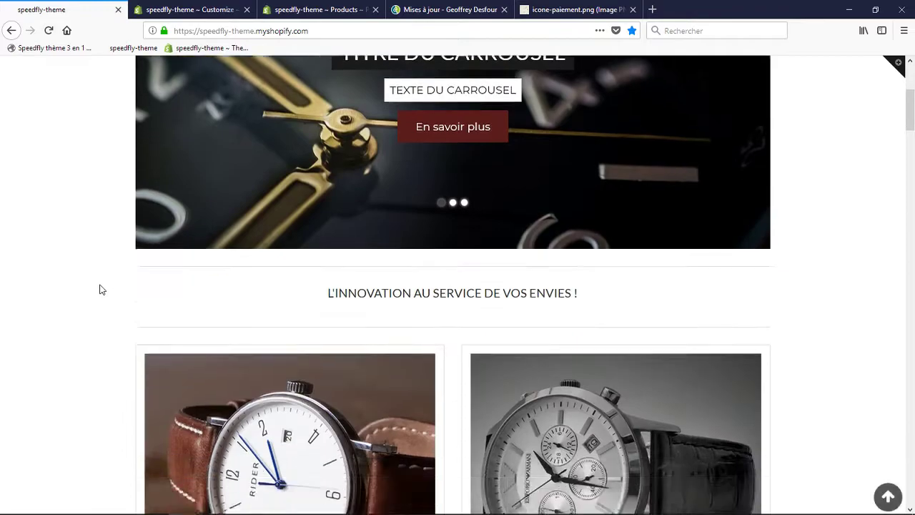
{"action": "scroll", "coordinate": [119, 277], "scroll_direction": "down", "scroll_amount": 12}
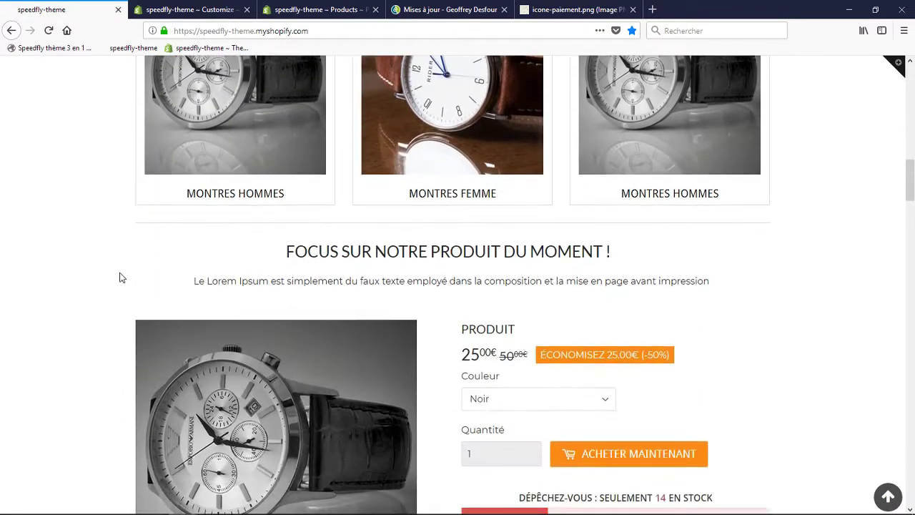
{"action": "scroll", "coordinate": [120, 277], "scroll_direction": "down", "scroll_amount": 15}
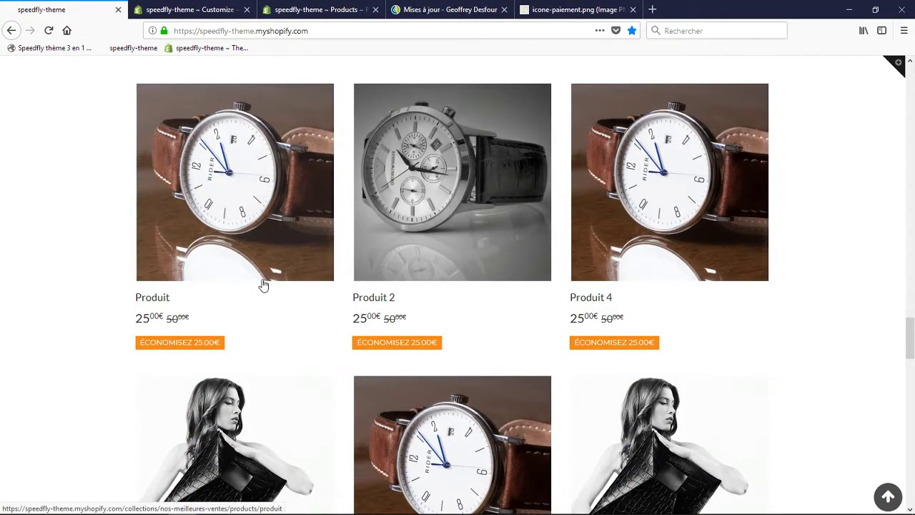
{"action": "scroll", "coordinate": [261, 284], "scroll_direction": "down", "scroll_amount": 4}
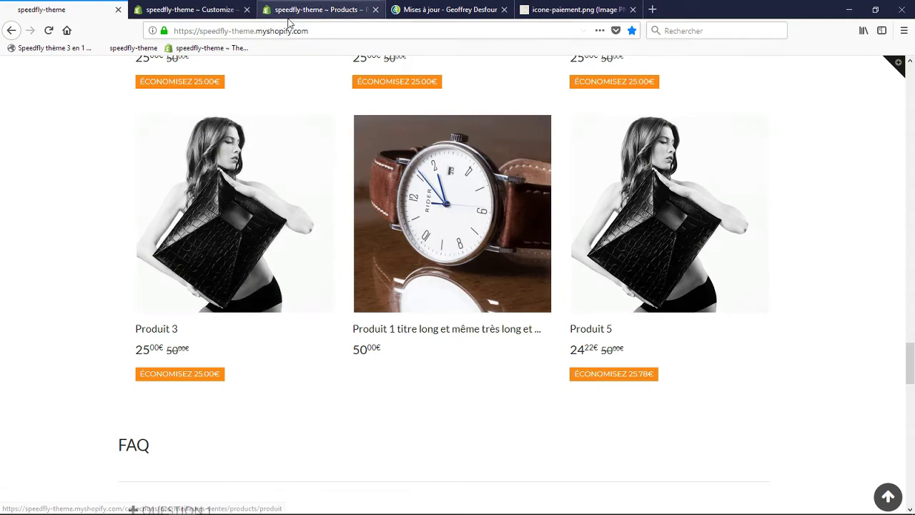
Consult the update list, and re-enable Version Deluxe in the Choix du thème settings, saving the theme
{"action": "left_click", "coordinate": [439, 10]}
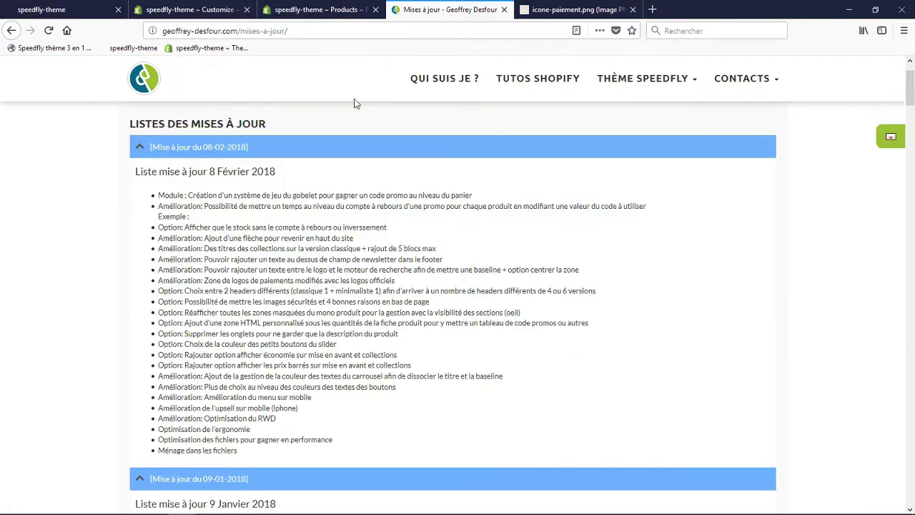
{"action": "left_click", "coordinate": [72, 9]}
{"action": "left_click", "coordinate": [200, 8]}
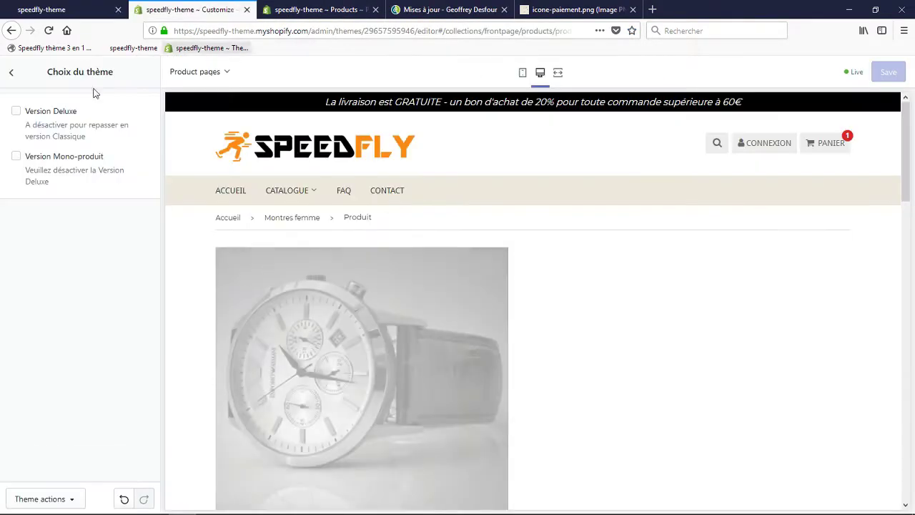
{"action": "left_click", "coordinate": [16, 111]}
{"action": "left_click", "coordinate": [882, 75]}
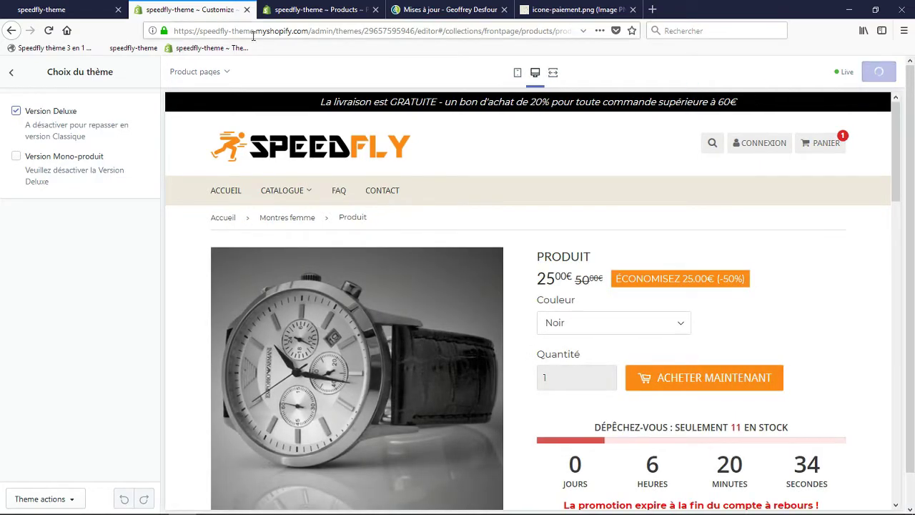
Look up the newsletter item in the update list, and examine the text above the newsletter field in the storefront footer
{"action": "left_click", "coordinate": [425, 5]}
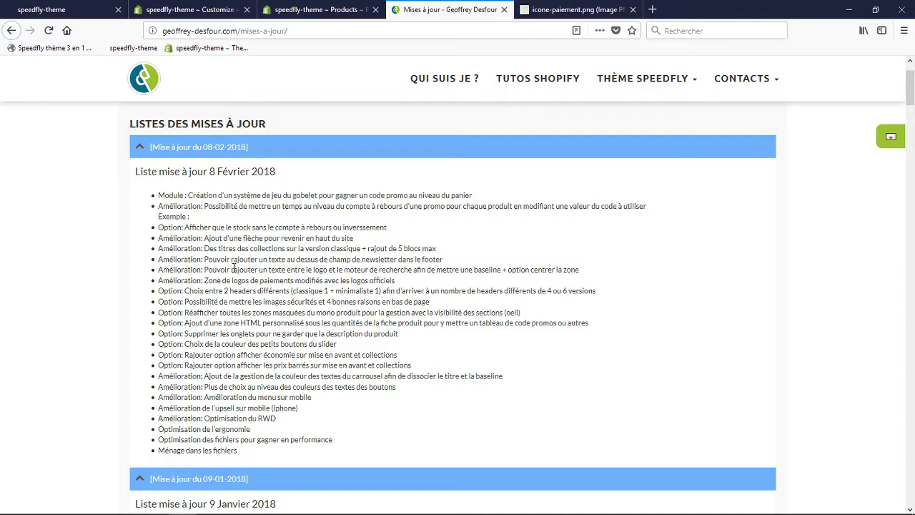
{"action": "left_click", "coordinate": [179, 9]}
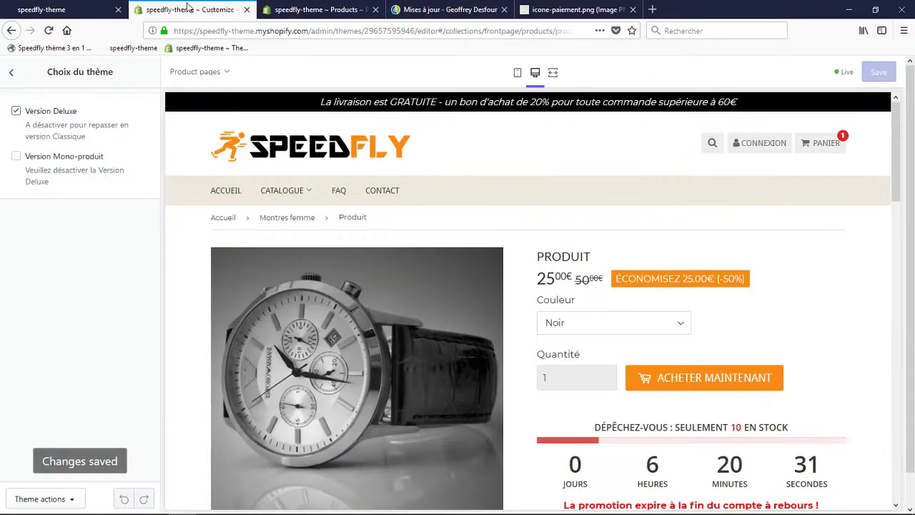
{"action": "left_click", "coordinate": [45, 5]}
{"action": "scroll", "coordinate": [527, 279], "scroll_direction": "down", "scroll_amount": 15}
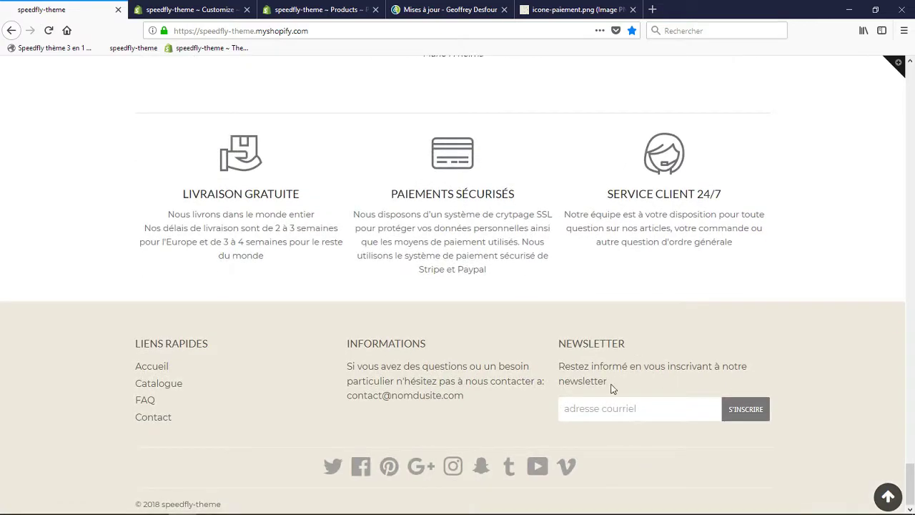
{"action": "left_click_drag", "start_coordinate": [609, 384], "coordinate": [560, 362]}
Open the Newsletter block of the home page's Footer section in the theme editor and select its Texte content
{"action": "left_click", "coordinate": [179, 9]}
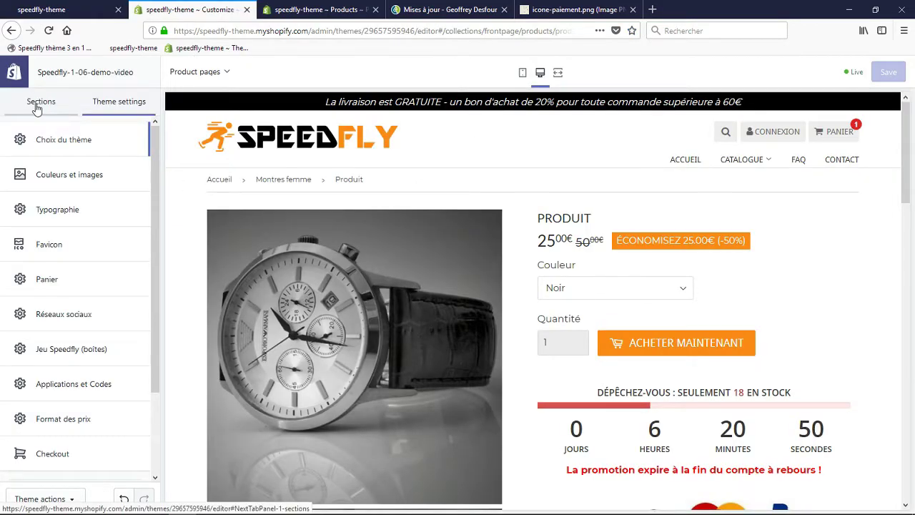
{"action": "left_click", "coordinate": [37, 104]}
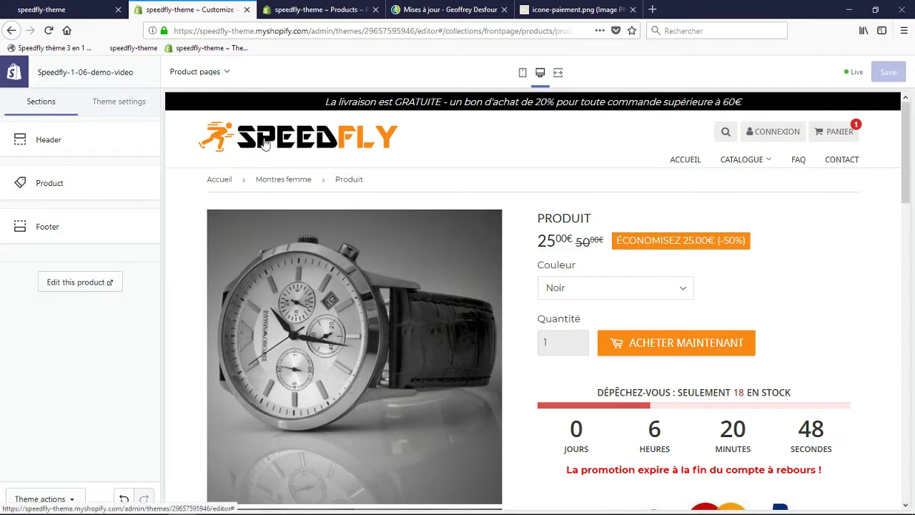
{"action": "key", "text": "F5"}
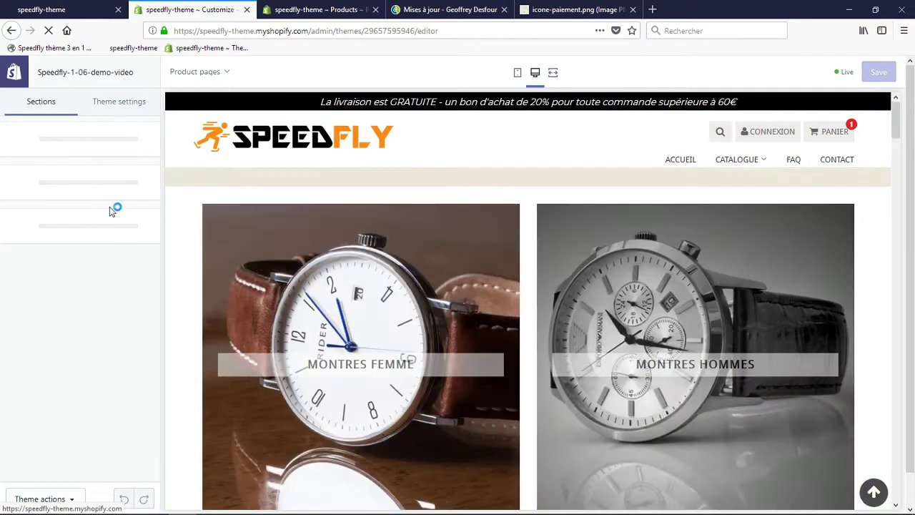
{"action": "scroll", "coordinate": [94, 304], "scroll_direction": "down", "scroll_amount": 6}
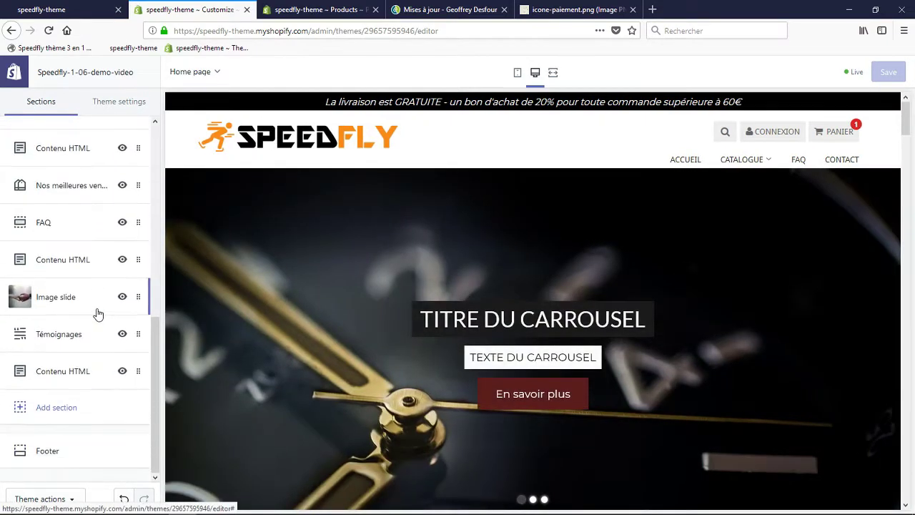
{"action": "left_click", "coordinate": [61, 452]}
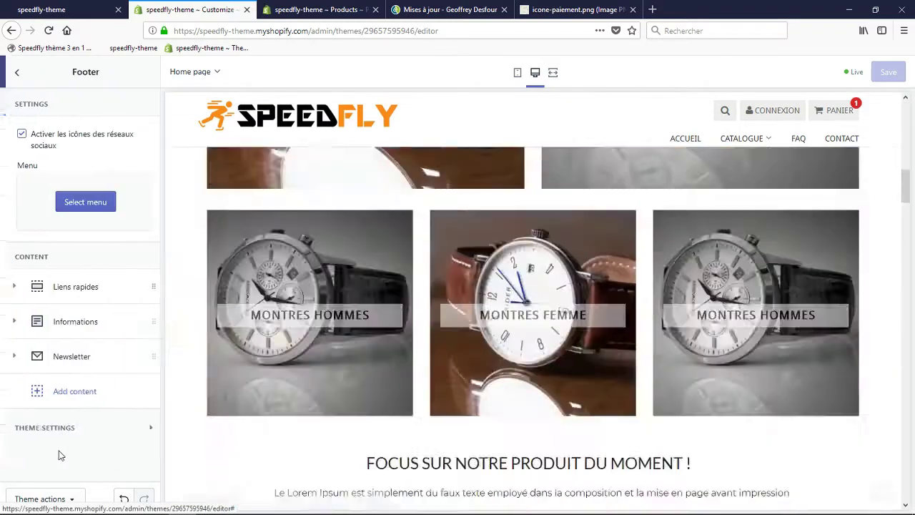
{"action": "left_click", "coordinate": [12, 359]}
{"action": "scroll", "coordinate": [45, 372], "scroll_direction": "down", "scroll_amount": 3}
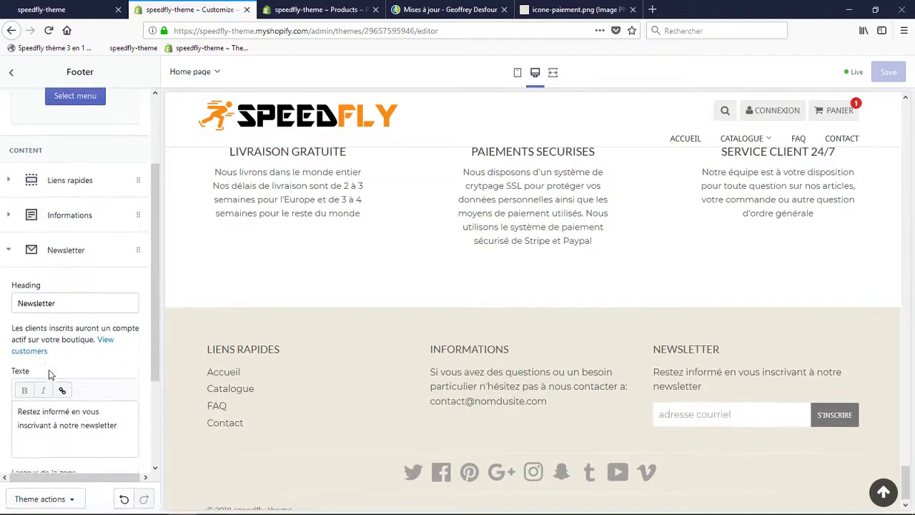
{"action": "left_click_drag", "start_coordinate": [121, 335], "coordinate": [13, 313]}
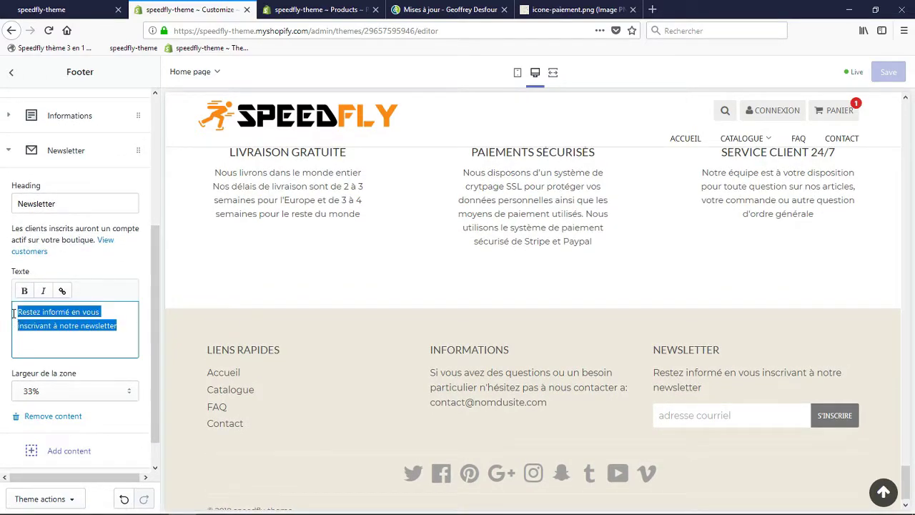
Look up the item about text between the logo and search engine in the update list, and return to the theme editor
{"action": "left_click", "coordinate": [419, 7]}
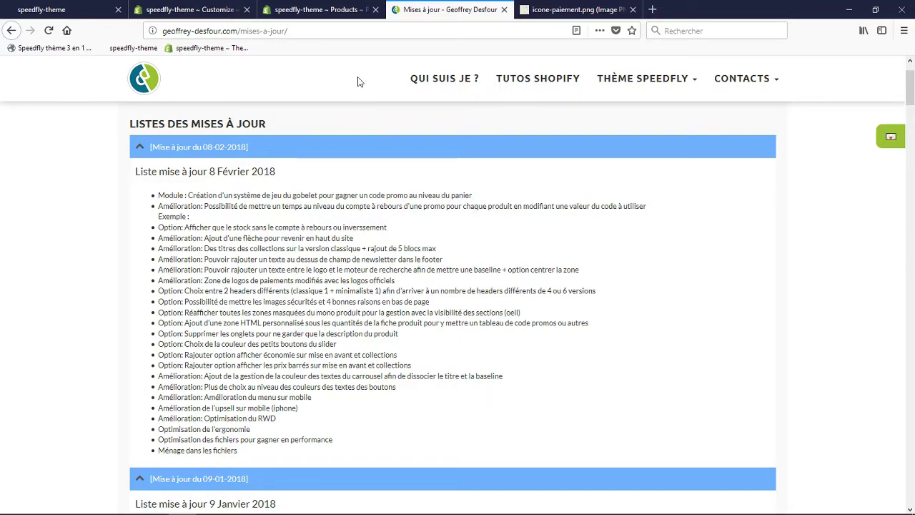
{"action": "left_click", "coordinate": [321, 10]}
{"action": "left_click", "coordinate": [190, 10]}
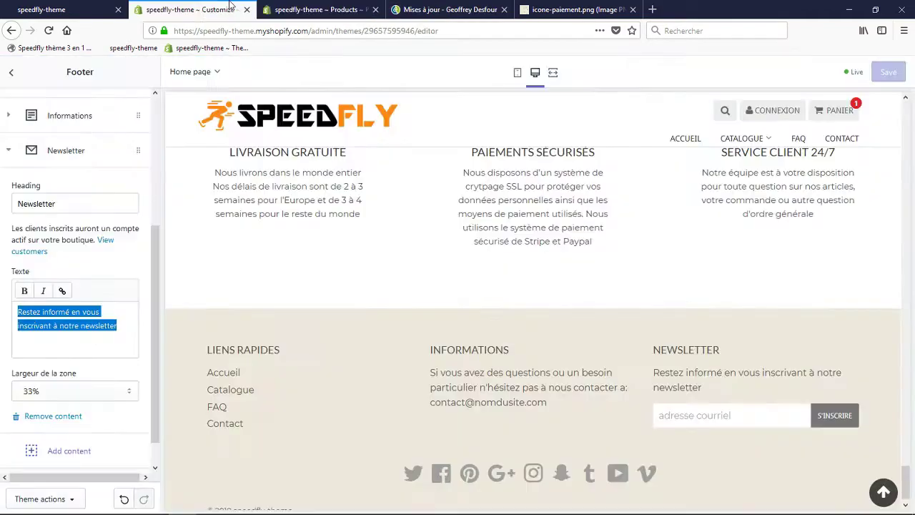
Leave the Footer section and open the Header section's settings at its Message area
{"action": "scroll", "coordinate": [107, 193], "scroll_direction": "up", "scroll_amount": 5}
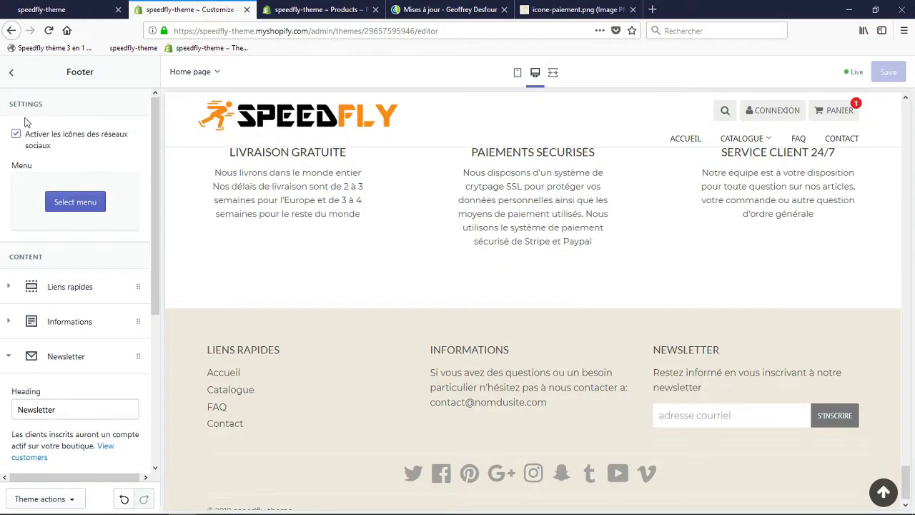
{"action": "left_click", "coordinate": [12, 70]}
{"action": "scroll", "coordinate": [72, 229], "scroll_direction": "up", "scroll_amount": 10}
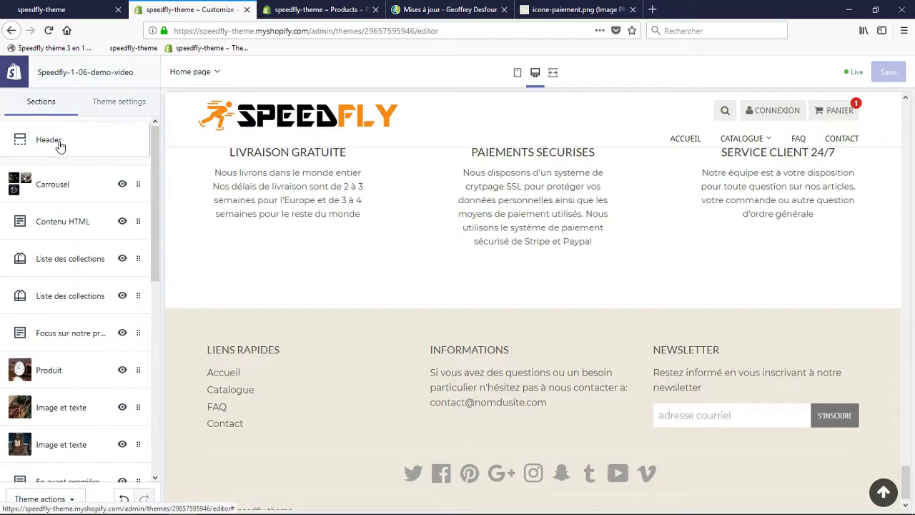
{"action": "left_click", "coordinate": [62, 144]}
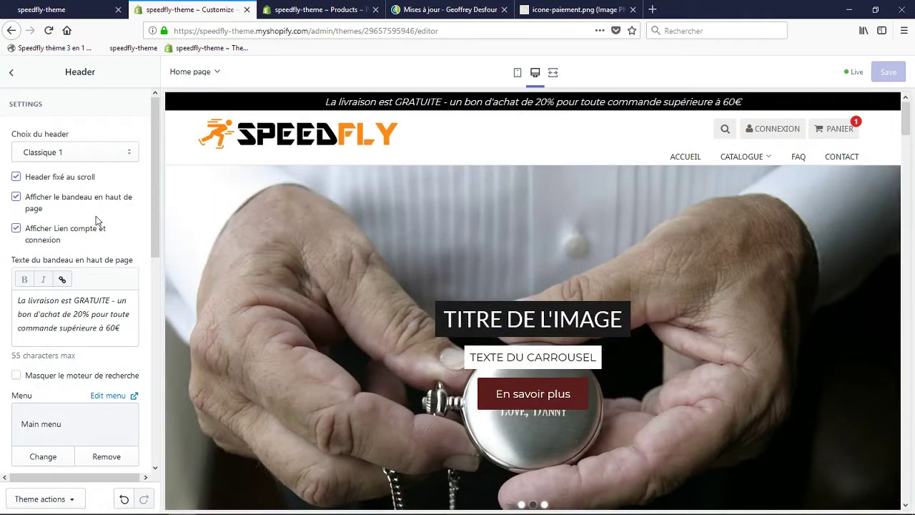
{"action": "scroll", "coordinate": [98, 222], "scroll_direction": "down", "scroll_amount": 4}
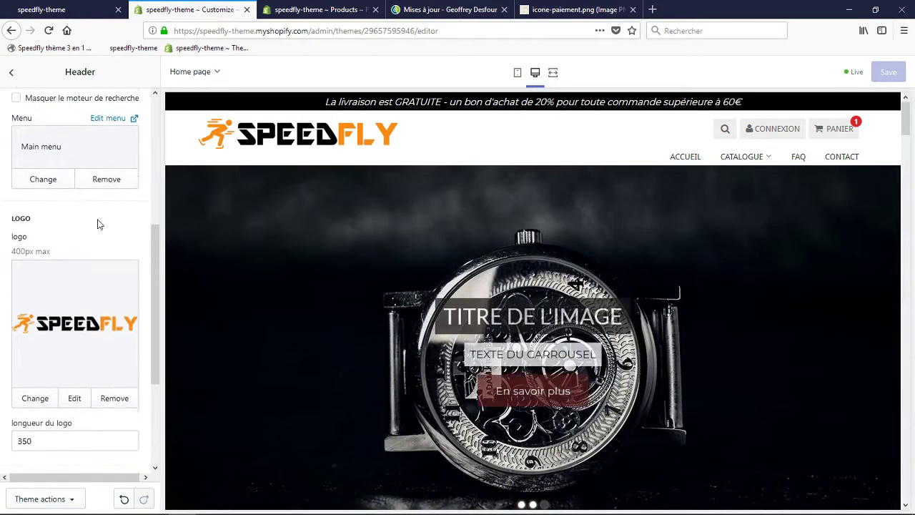
{"action": "scroll", "coordinate": [97, 225], "scroll_direction": "down", "scroll_amount": 3}
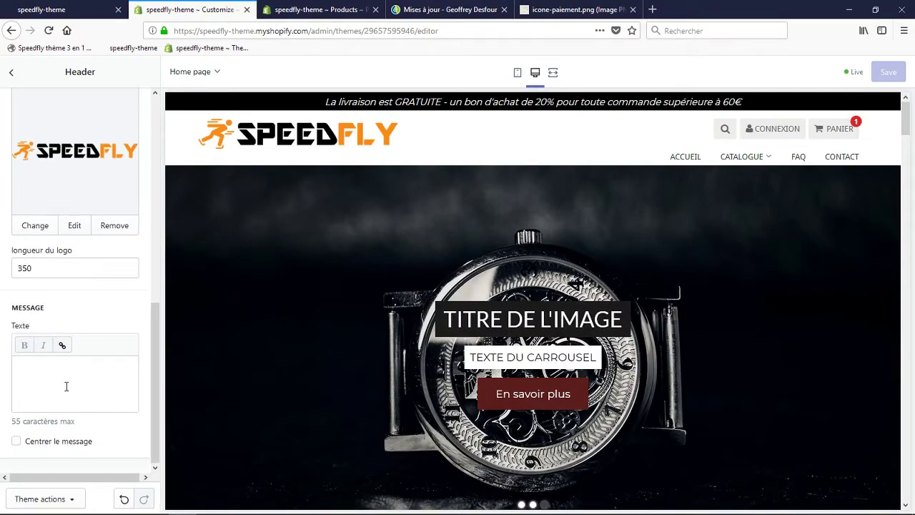
Enter "super génial !" as the message text in the Header section
{"action": "left_click", "coordinate": [66, 388]}
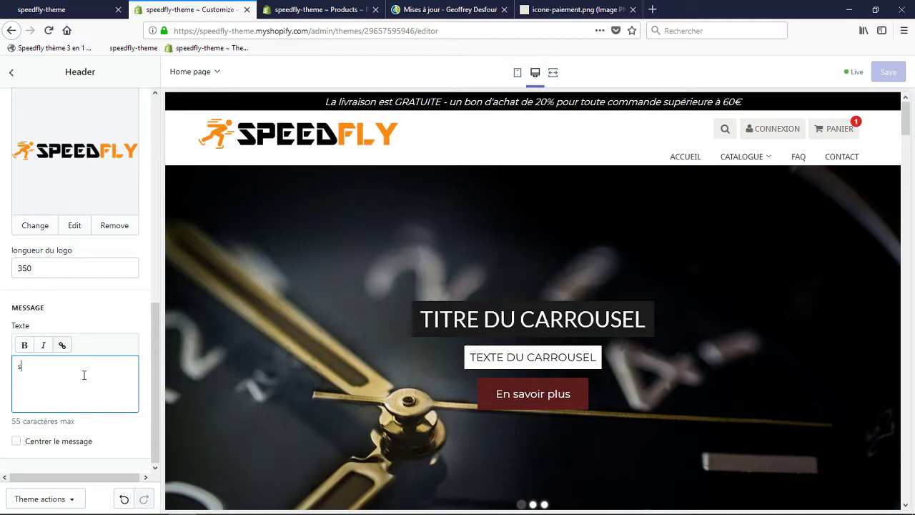
{"action": "type", "text": "uper génial !"}
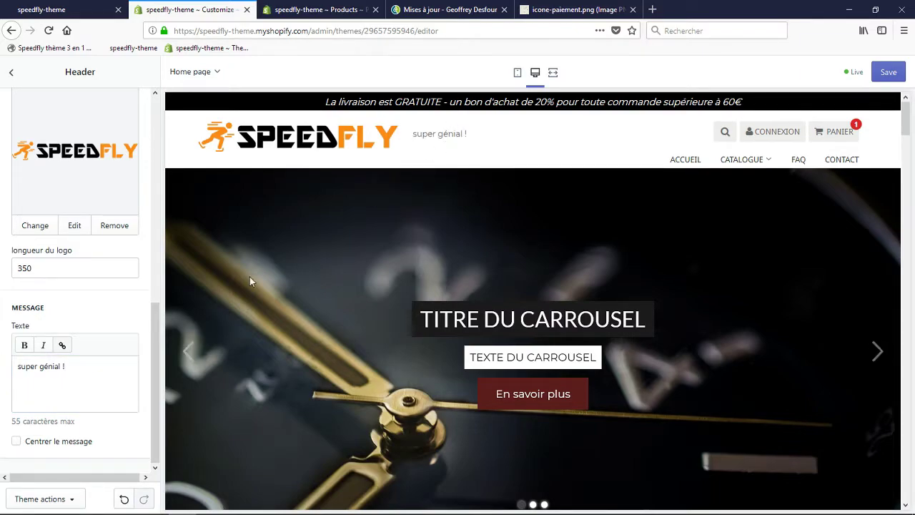
{"action": "triple_click", "coordinate": [98, 372]}
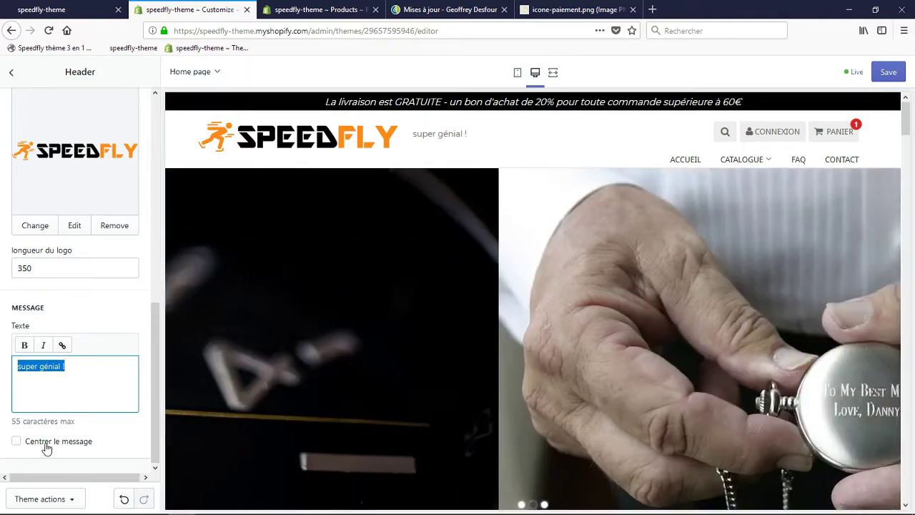
Try the Centrer le message option and clear the header's message text
{"action": "left_click", "coordinate": [45, 444]}
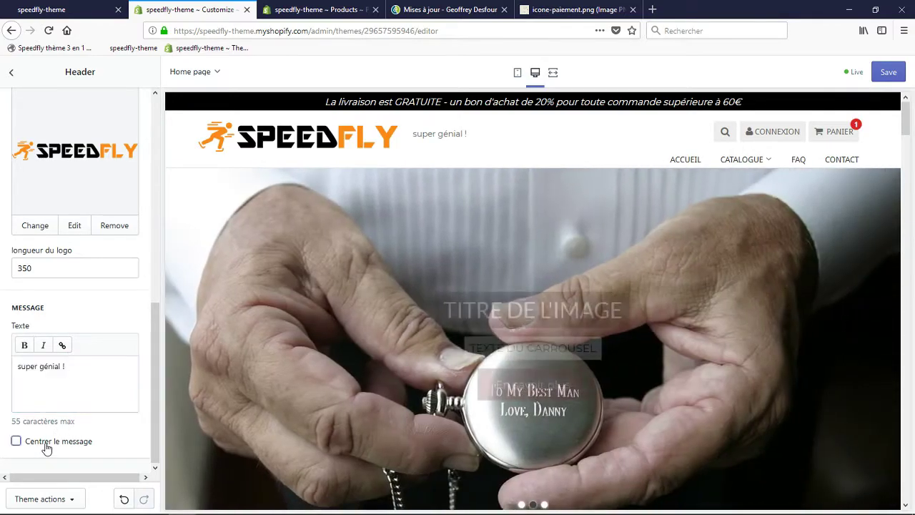
{"action": "left_click", "coordinate": [45, 443]}
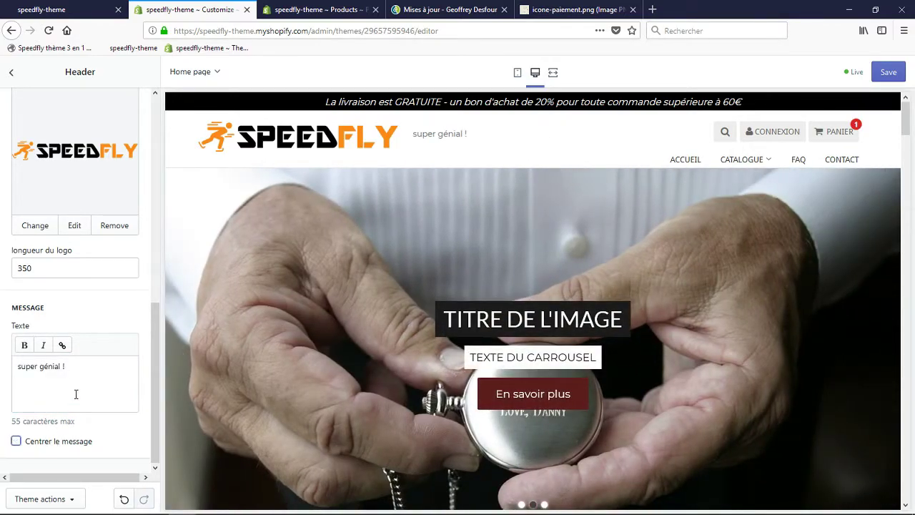
{"action": "left_click_drag", "start_coordinate": [68, 365], "coordinate": [7, 368]}
{"action": "key", "text": "BackSpace"}
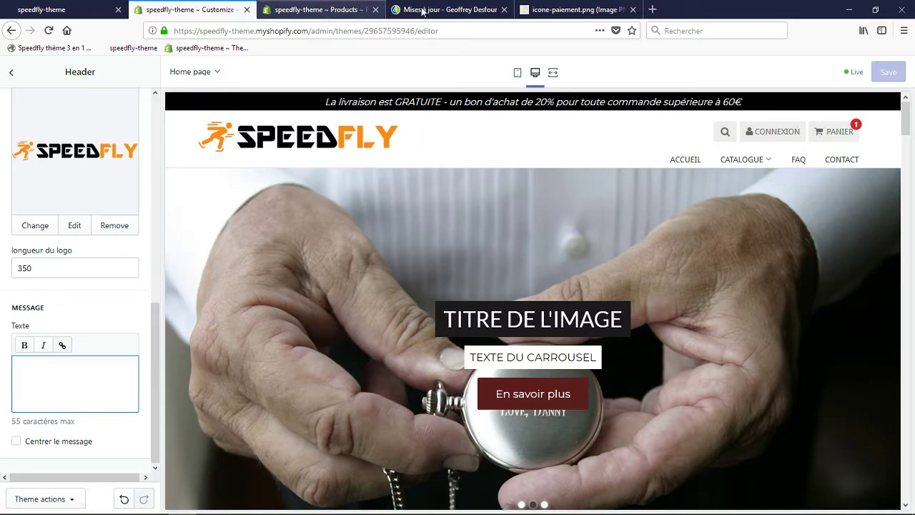
Look up the payment-logo item in the update list, and compare the storefront footer with the icone-paiement.png image
{"action": "left_click", "coordinate": [457, 7]}
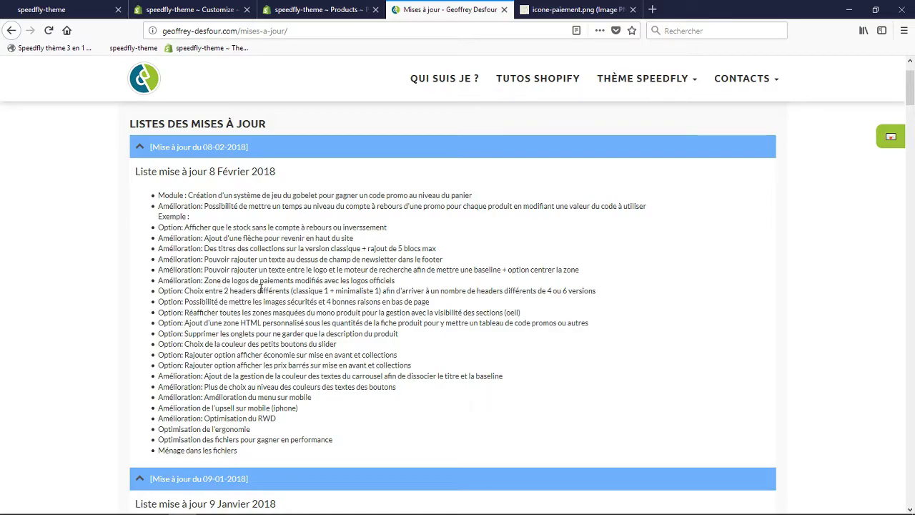
{"action": "left_click", "coordinate": [209, 8]}
{"action": "left_click", "coordinate": [95, 9]}
{"action": "left_click", "coordinate": [778, 465]}
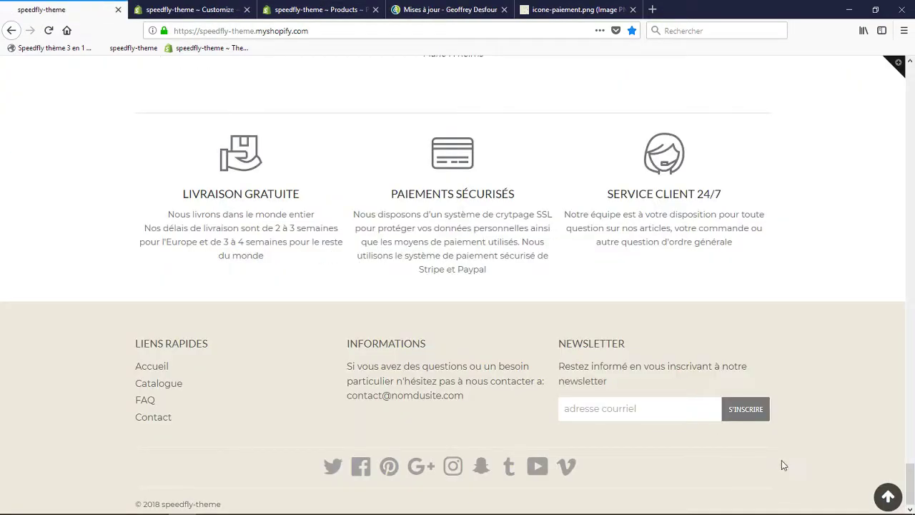
{"action": "left_click", "coordinate": [564, 8]}
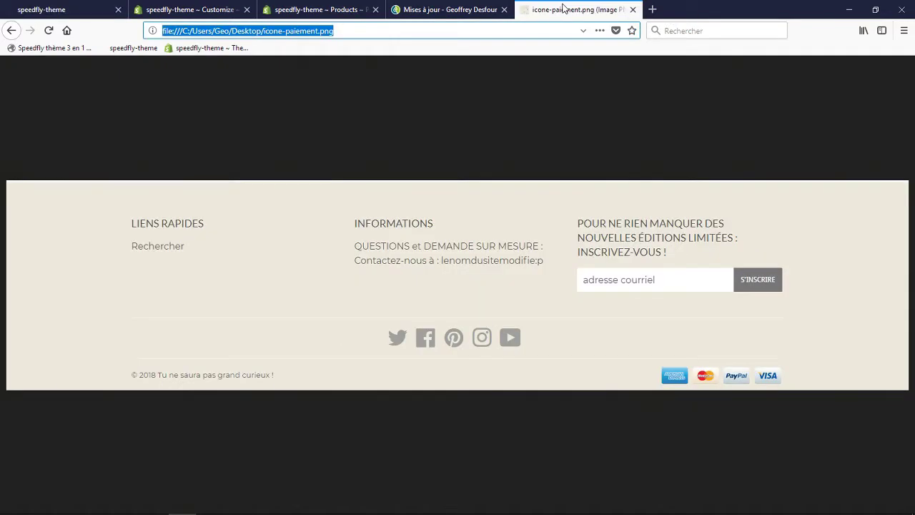
{"action": "left_click", "coordinate": [659, 365]}
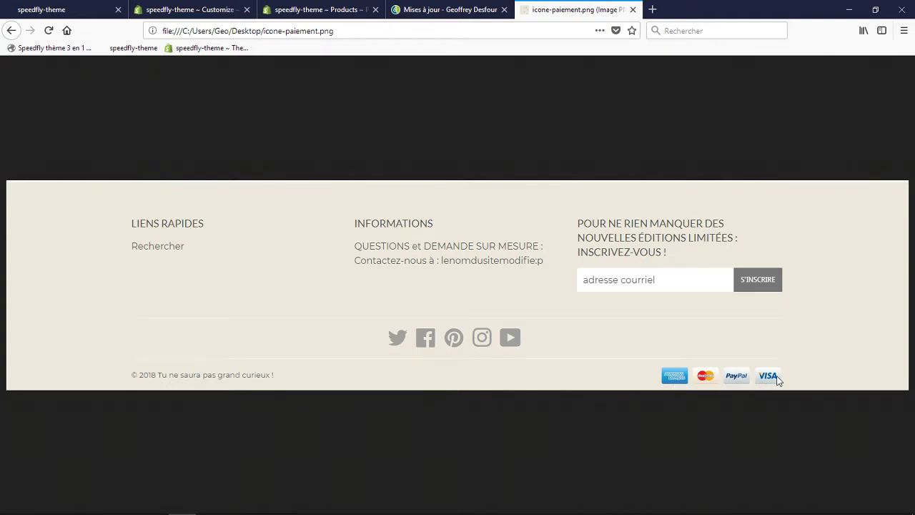
Consult the update list's item on choosing between two headers, and view the storefront's current header
{"action": "left_click", "coordinate": [434, 7]}
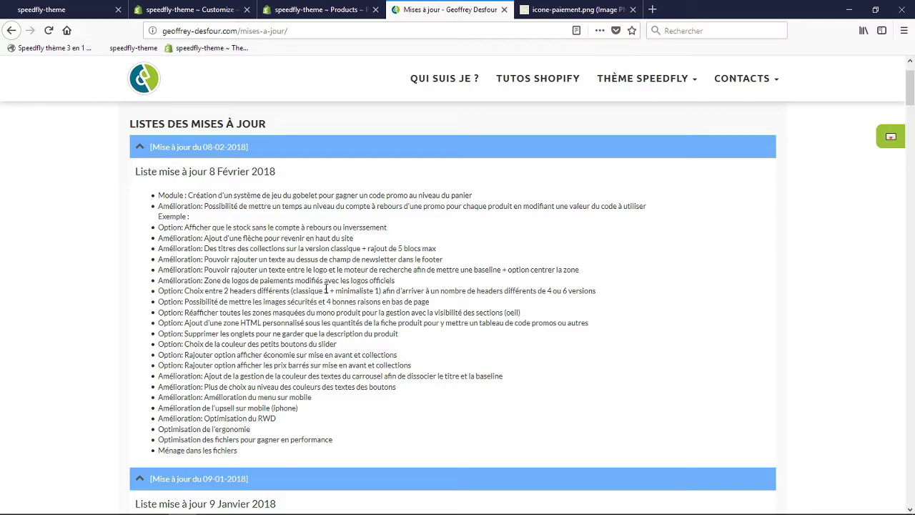
{"action": "left_click", "coordinate": [41, 9]}
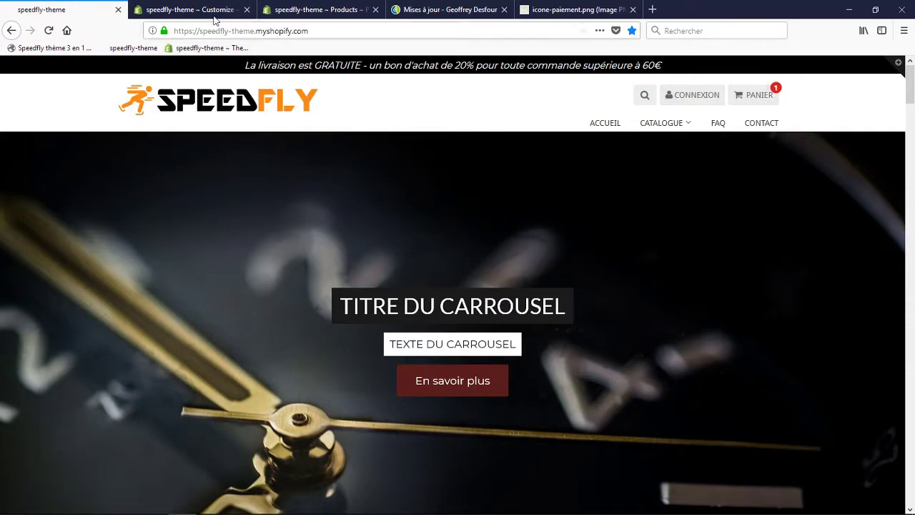
{"action": "left_click", "coordinate": [442, 8]}
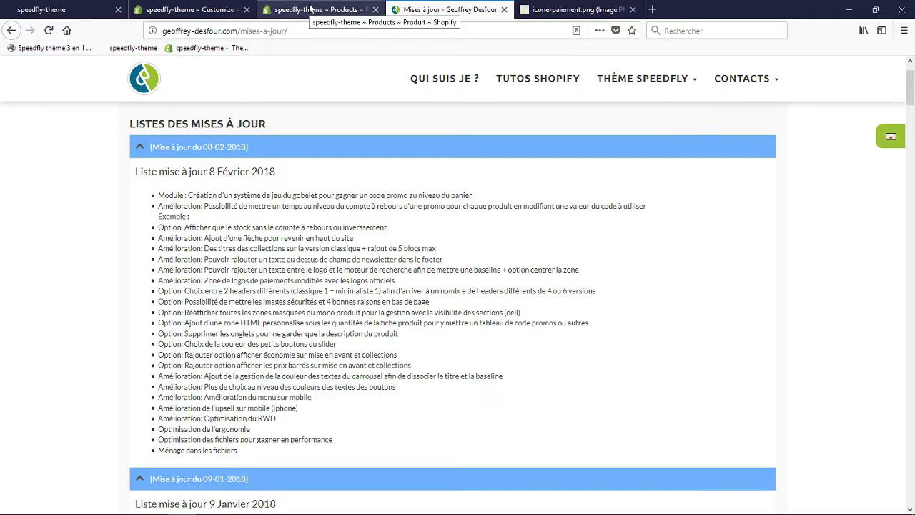
Set the Header section's Choix du header to Minimaliste 1 in the theme editor and save the theme
{"action": "left_click", "coordinate": [304, 12]}
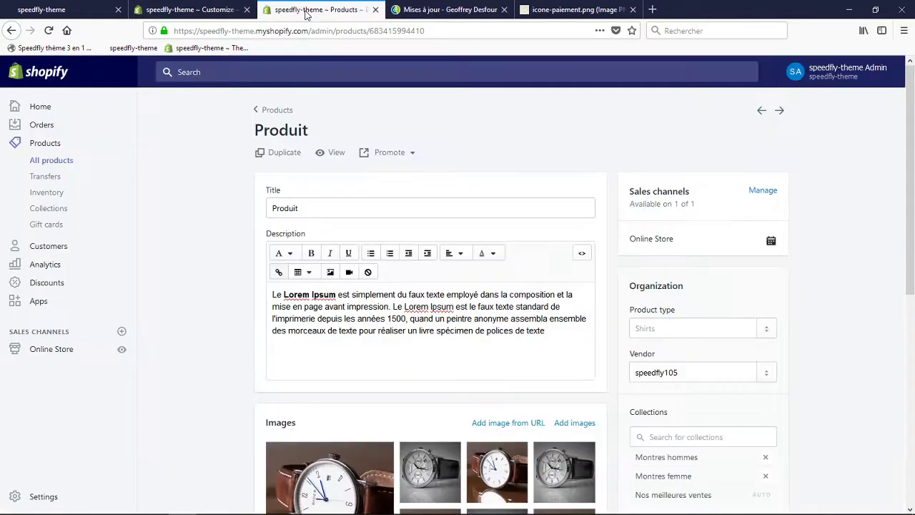
{"action": "left_click", "coordinate": [197, 9]}
{"action": "scroll", "coordinate": [89, 163], "scroll_direction": "up", "scroll_amount": 5}
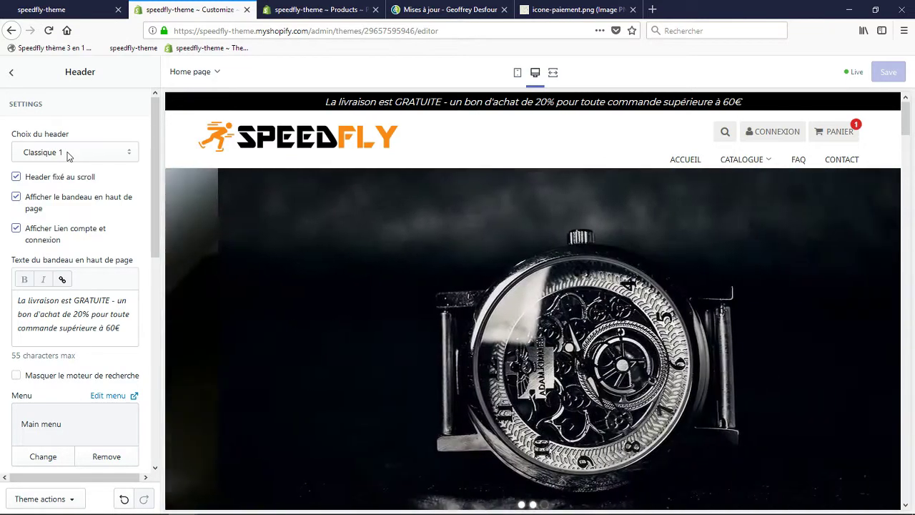
{"action": "left_click", "coordinate": [68, 156]}
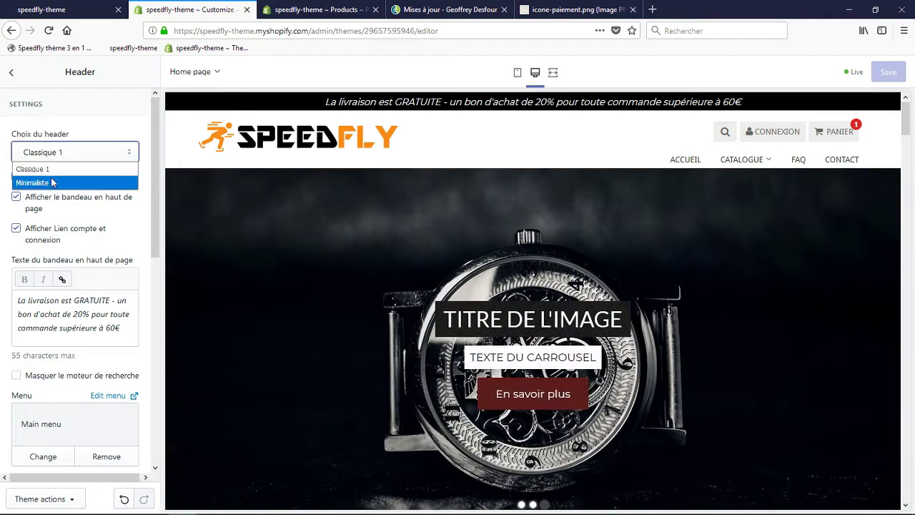
{"action": "left_click", "coordinate": [51, 183]}
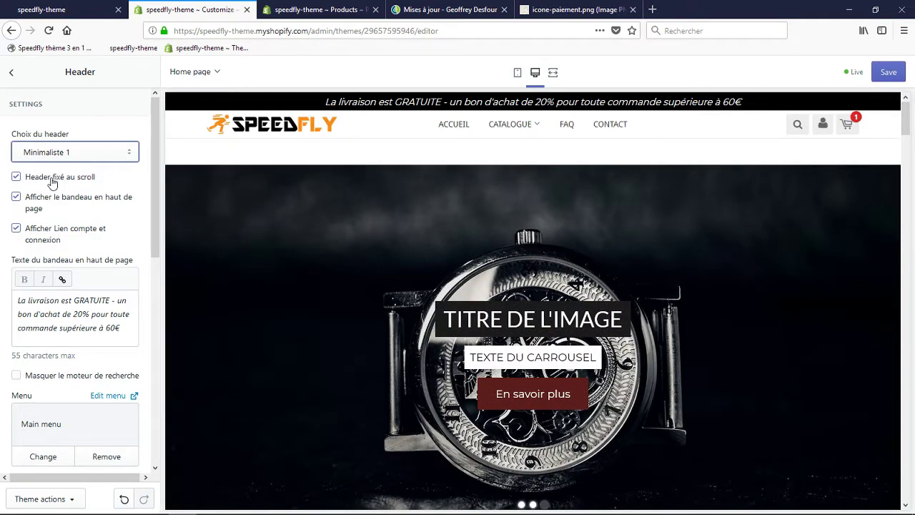
{"action": "left_click", "coordinate": [889, 72]}
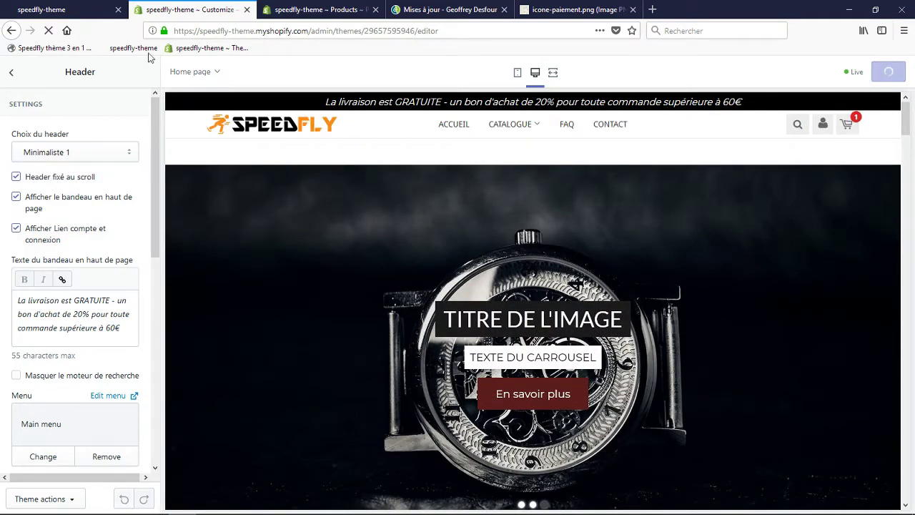
Reload the storefront to examine the minimalist header, open its account login page and return to the home page
{"action": "left_click", "coordinate": [43, 9]}
{"action": "left_click", "coordinate": [263, 32]}
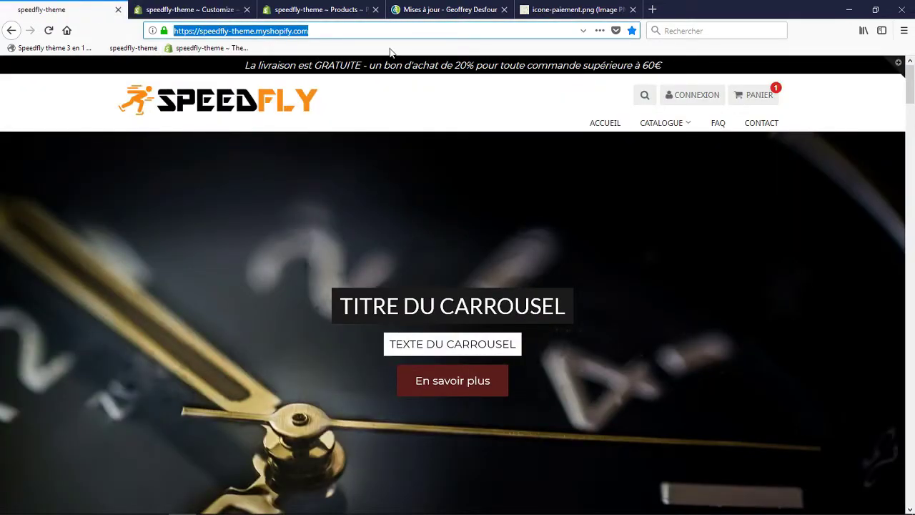
{"action": "key", "text": "Return"}
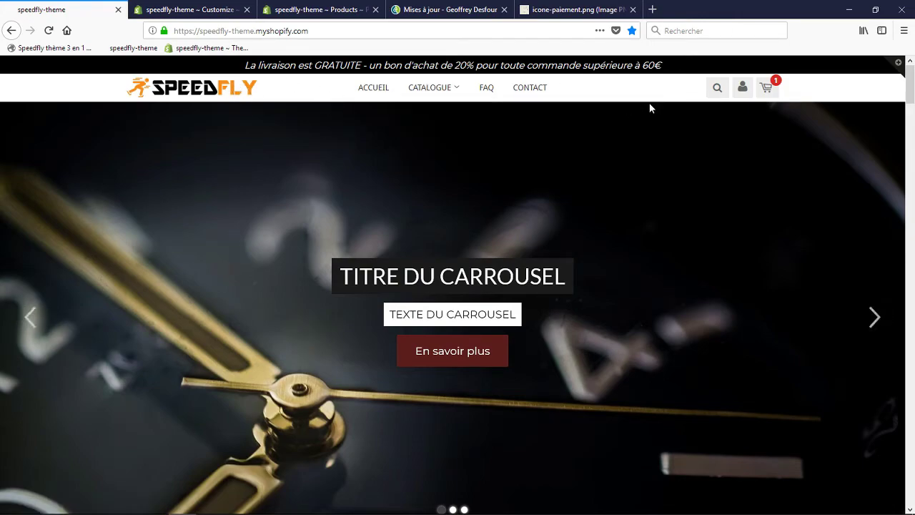
{"action": "mouse_move", "coordinate": [415, 95]}
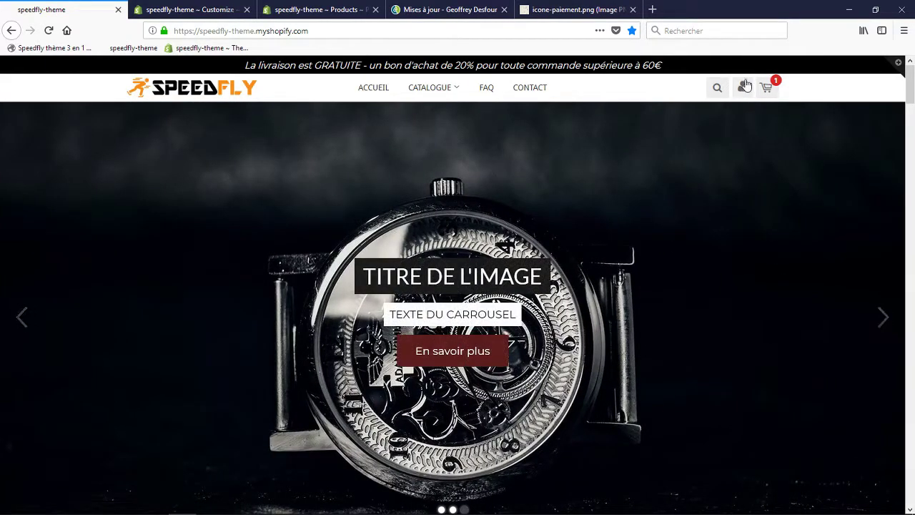
{"action": "left_click", "coordinate": [744, 89]}
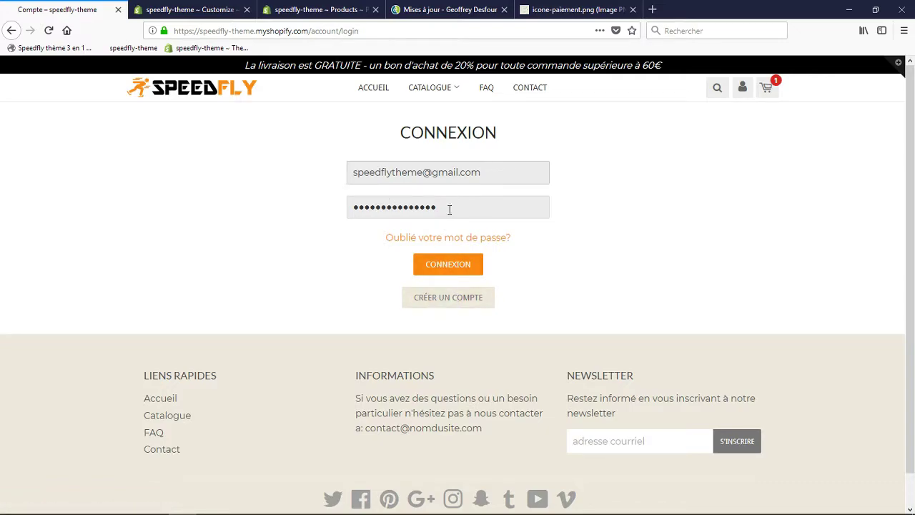
{"action": "left_click", "coordinate": [211, 85]}
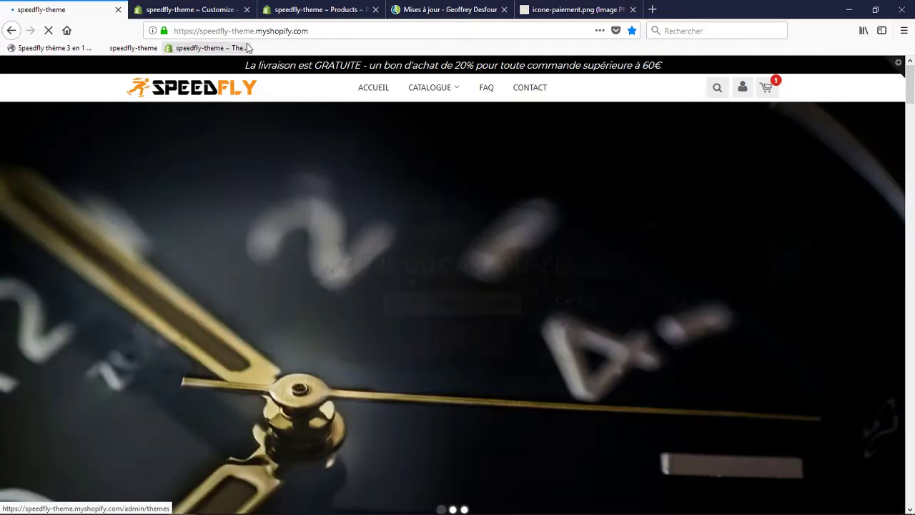
Open the Couleurs et images theme settings in the theme editor and view the carousel slides in the preview
{"action": "left_click", "coordinate": [218, 9]}
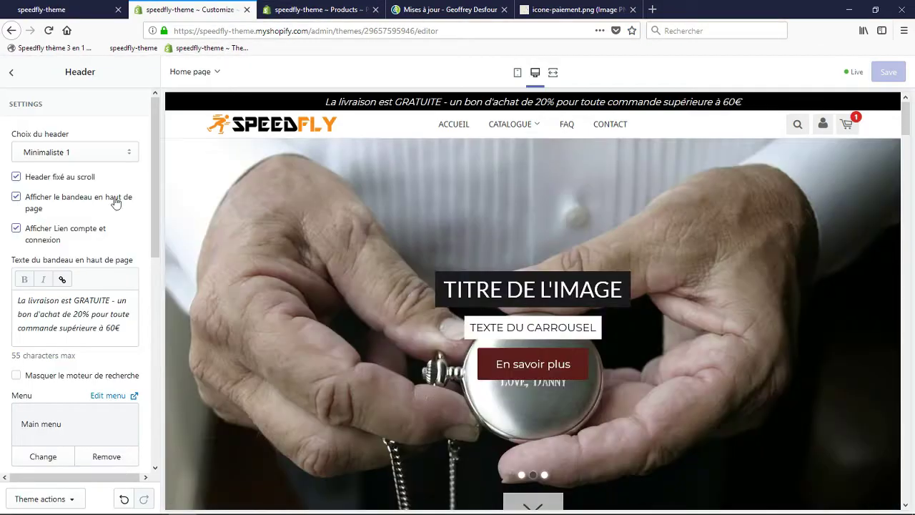
{"action": "left_click", "coordinate": [11, 76]}
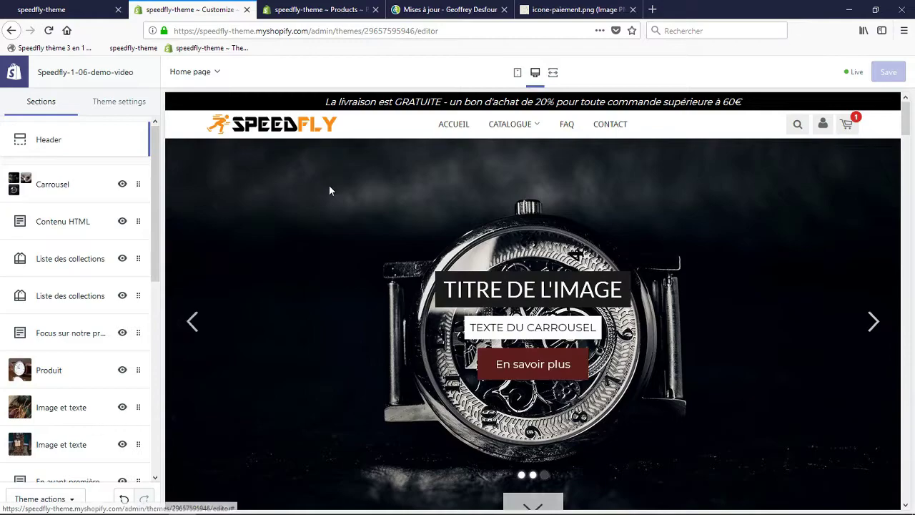
{"action": "left_click", "coordinate": [114, 109]}
{"action": "left_click", "coordinate": [60, 183]}
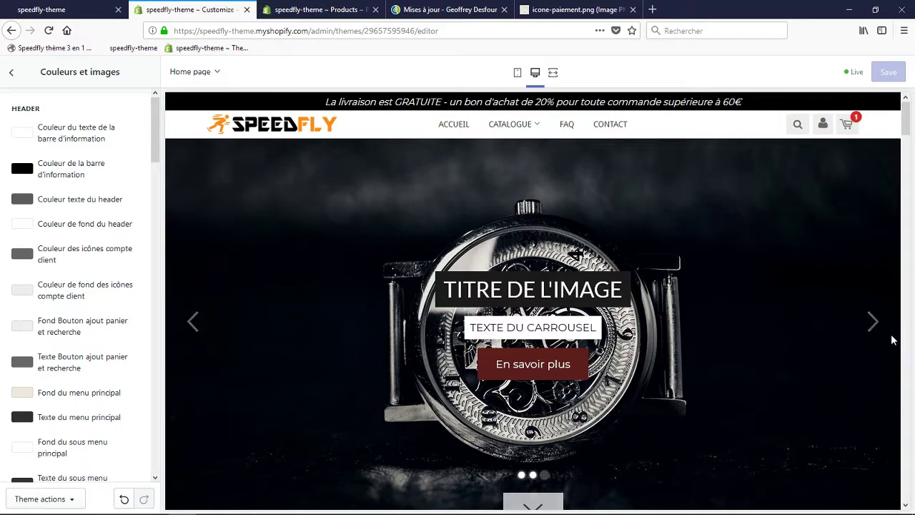
{"action": "left_click", "coordinate": [873, 323]}
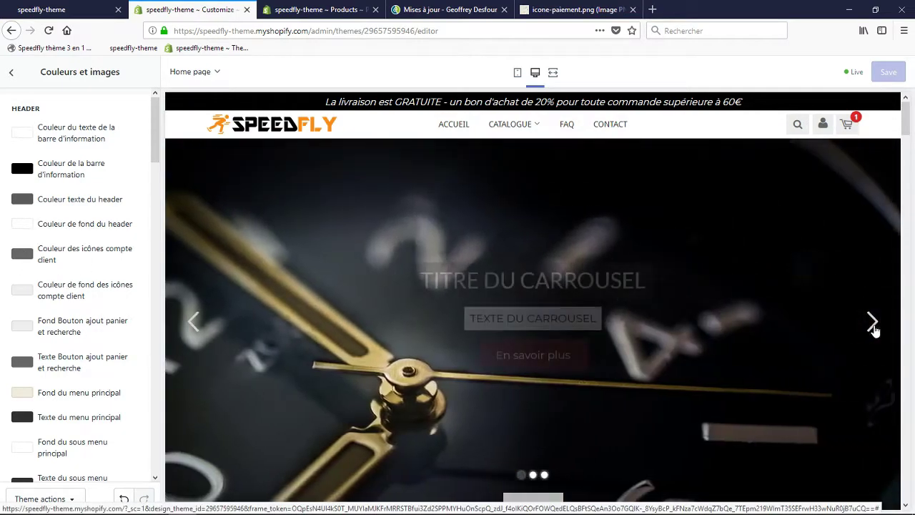
{"action": "left_click", "coordinate": [873, 322]}
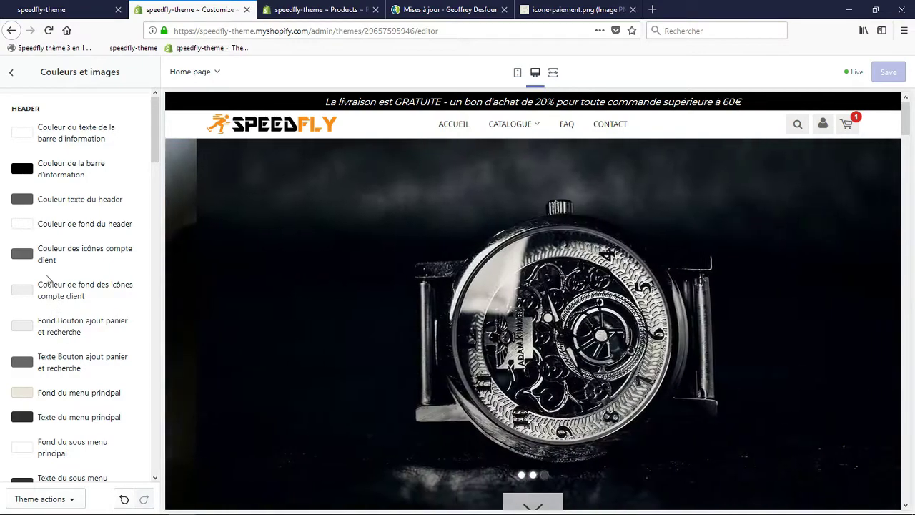
Set the header background colour (Couleur de fond du header) to #000000 and the main menu text colour (Texte du menu principal) to #ffffff
{"action": "left_click", "coordinate": [21, 224]}
{"action": "left_click_drag", "start_coordinate": [63, 280], "coordinate": [3, 326]}
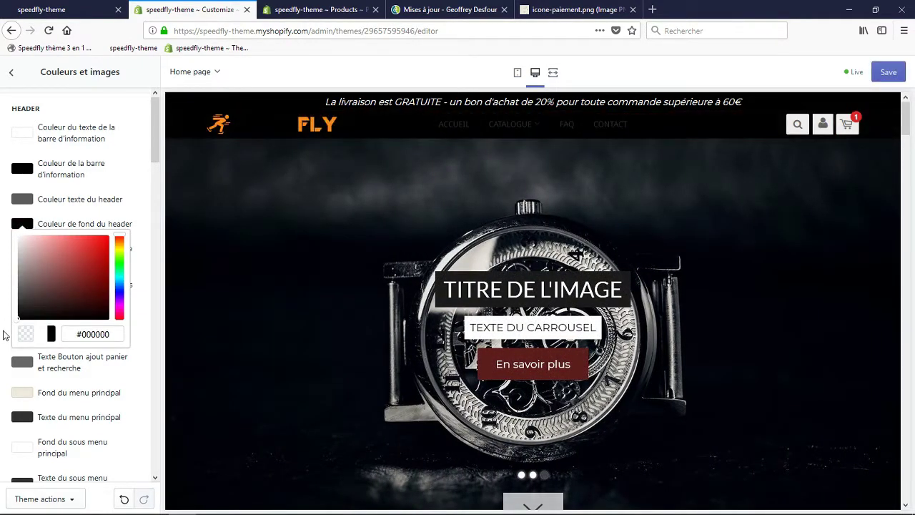
{"action": "left_click", "coordinate": [2, 242]}
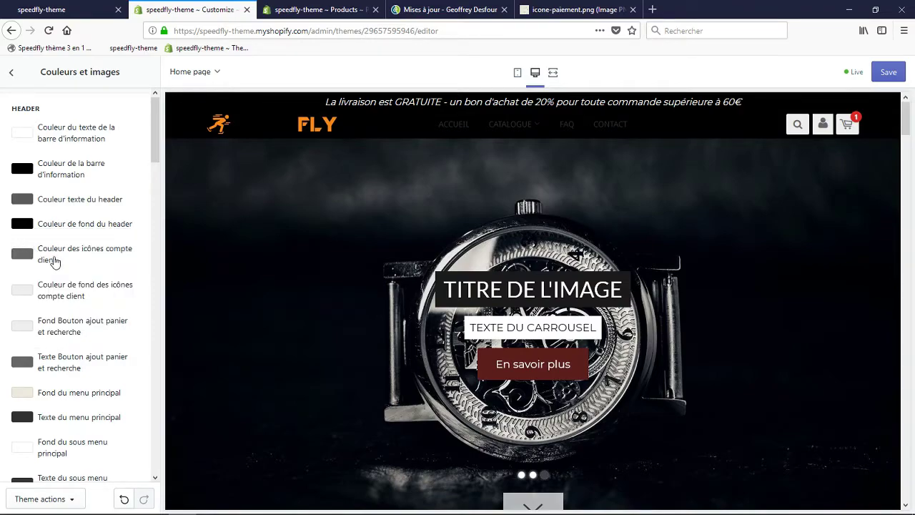
{"action": "scroll", "coordinate": [63, 365], "scroll_direction": "down", "scroll_amount": 2}
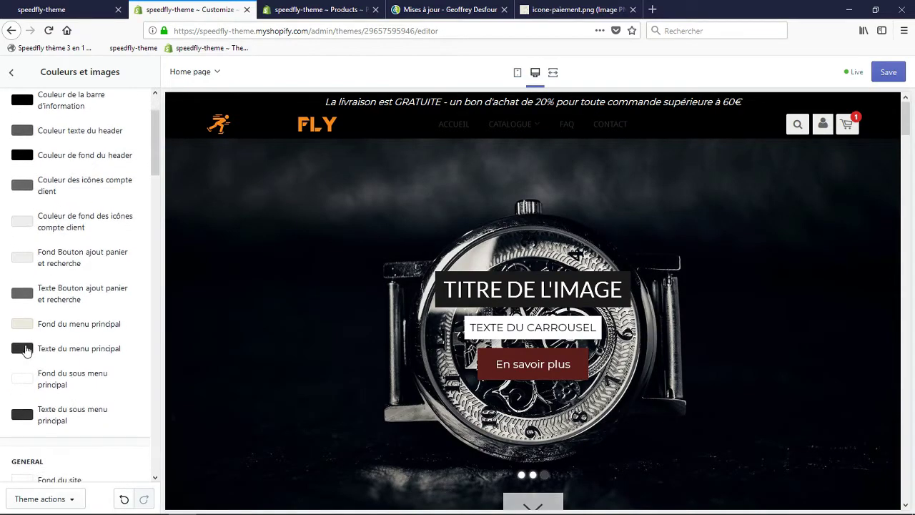
{"action": "left_click", "coordinate": [21, 348]}
{"action": "left_click", "coordinate": [37, 390]}
{"action": "left_click_drag", "start_coordinate": [19, 383], "coordinate": [3, 354]}
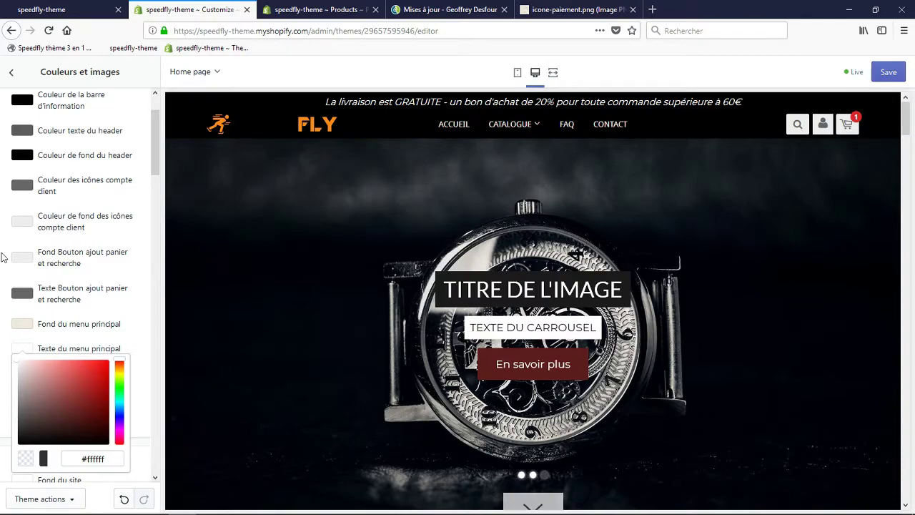
{"action": "left_click", "coordinate": [2, 257]}
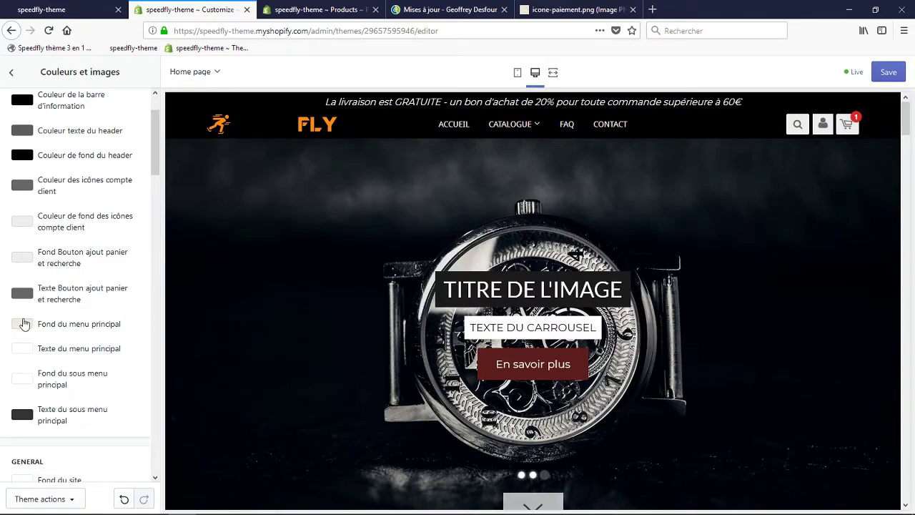
Set the customer account icons' background to #000000 and the cart and search button background (Fond Bouton ajout panier et recherche) to black
{"action": "scroll", "coordinate": [35, 308], "scroll_direction": "up", "scroll_amount": 2}
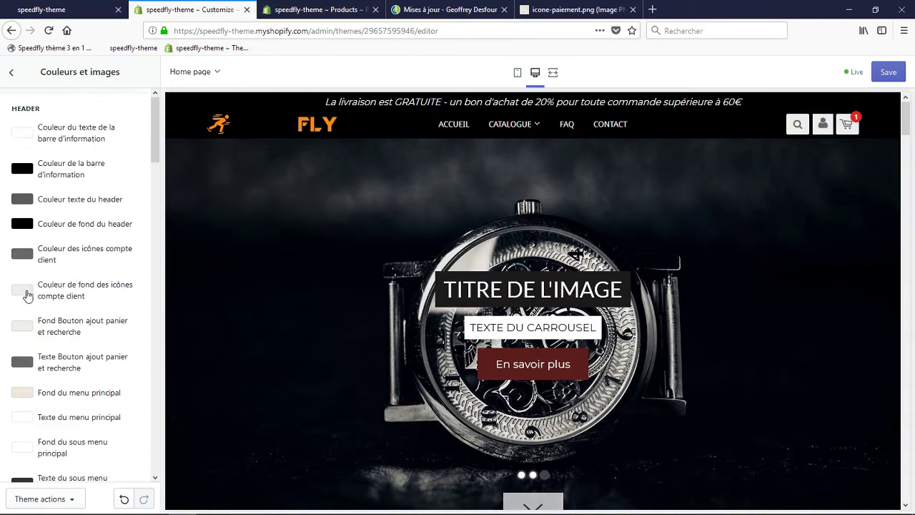
{"action": "left_click", "coordinate": [22, 291]}
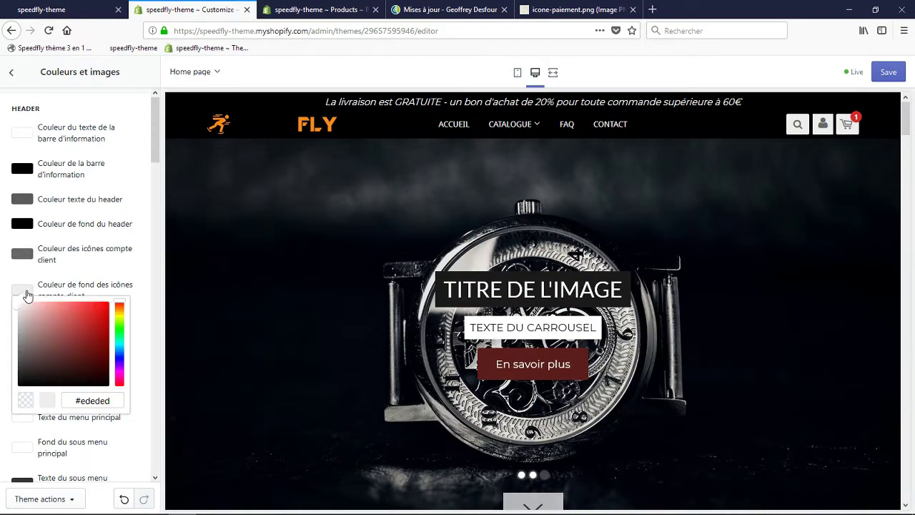
{"action": "left_click_drag", "start_coordinate": [44, 355], "coordinate": [5, 309]}
{"action": "left_click_drag", "start_coordinate": [7, 341], "coordinate": [2, 420]}
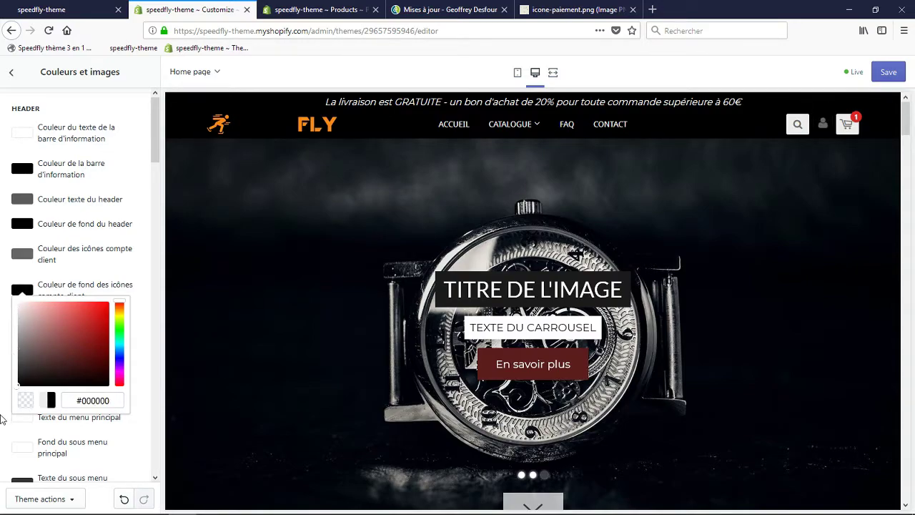
{"action": "left_click", "coordinate": [2, 328]}
{"action": "left_click", "coordinate": [23, 326]}
{"action": "left_click_drag", "start_coordinate": [22, 386], "coordinate": [14, 428]}
{"action": "left_click", "coordinate": [2, 309]}
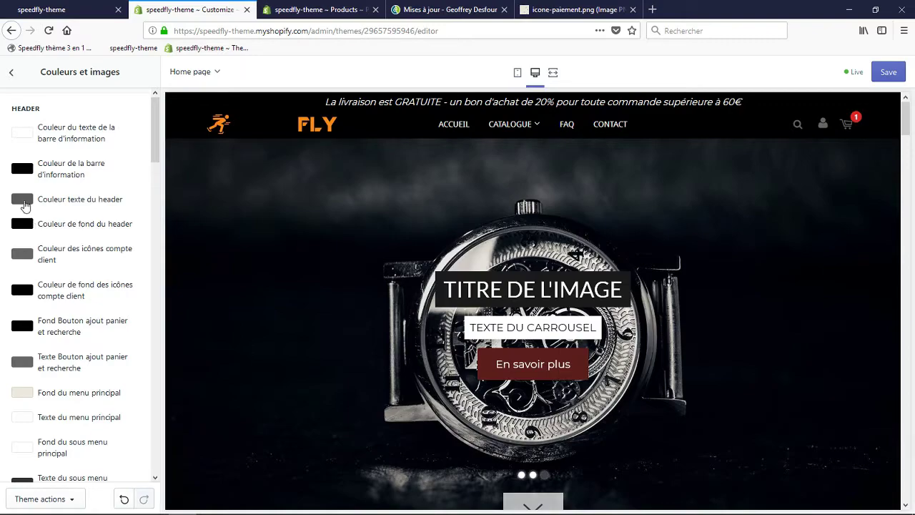
Change the header text colour (Couleur texte du header) and the customer account icon colour (Couleur des icônes compte client) to white
{"action": "left_click", "coordinate": [24, 204]}
{"action": "left_click_drag", "start_coordinate": [51, 252], "coordinate": [1, 212]}
{"action": "left_click", "coordinate": [2, 206]}
{"action": "left_click", "coordinate": [31, 256]}
{"action": "left_click_drag", "start_coordinate": [44, 295], "coordinate": [3, 264]}
{"action": "left_click", "coordinate": [2, 230]}
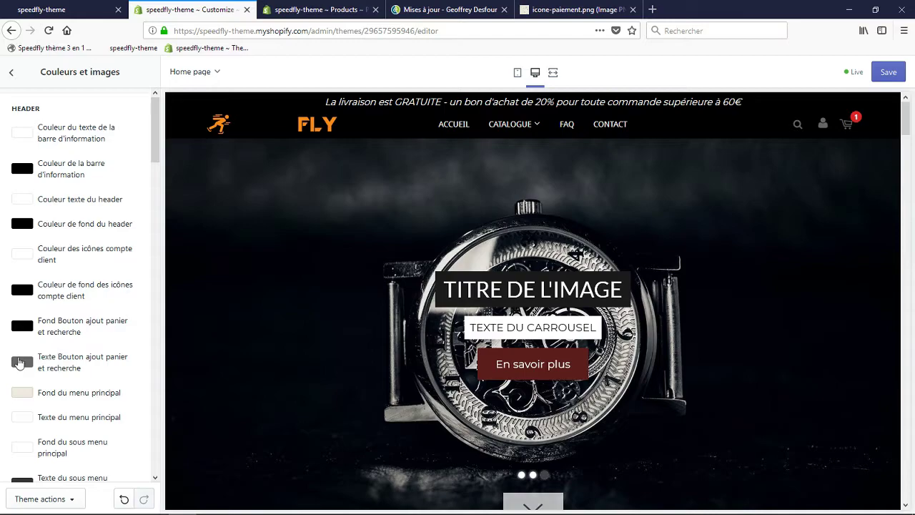
Set the cart and search button text colour (Texte Bouton ajout panier et recherche) to #ffffff and try the search icon in the preview
{"action": "left_click", "coordinate": [20, 364]}
{"action": "left_click_drag", "start_coordinate": [38, 414], "coordinate": [2, 370]}
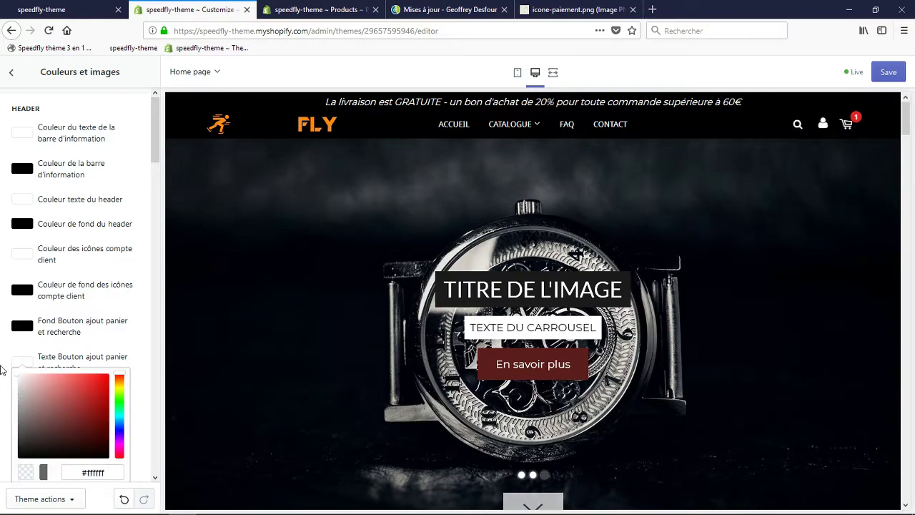
{"action": "left_click", "coordinate": [2, 292]}
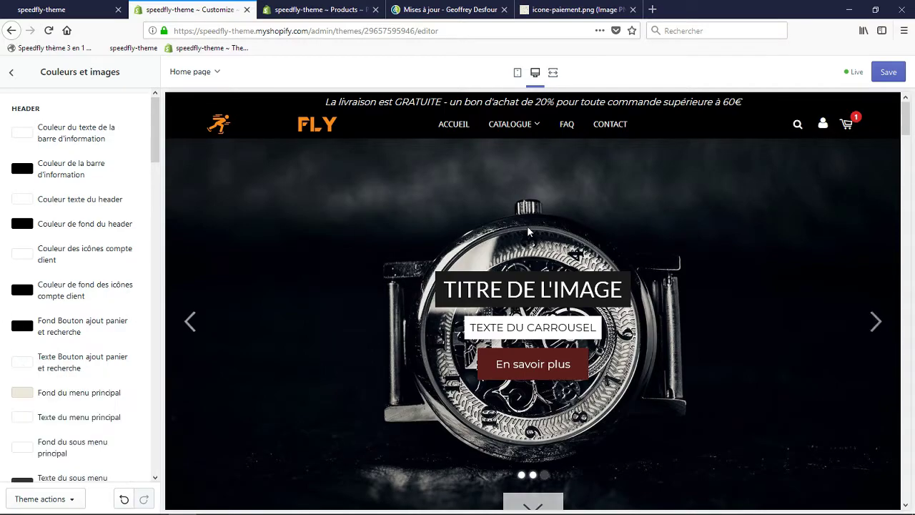
{"action": "left_click", "coordinate": [798, 124]}
Replace the Header section's logo with the white Speedfly logo from the image library and save the theme
{"action": "left_click", "coordinate": [10, 77]}
{"action": "left_click", "coordinate": [67, 180]}
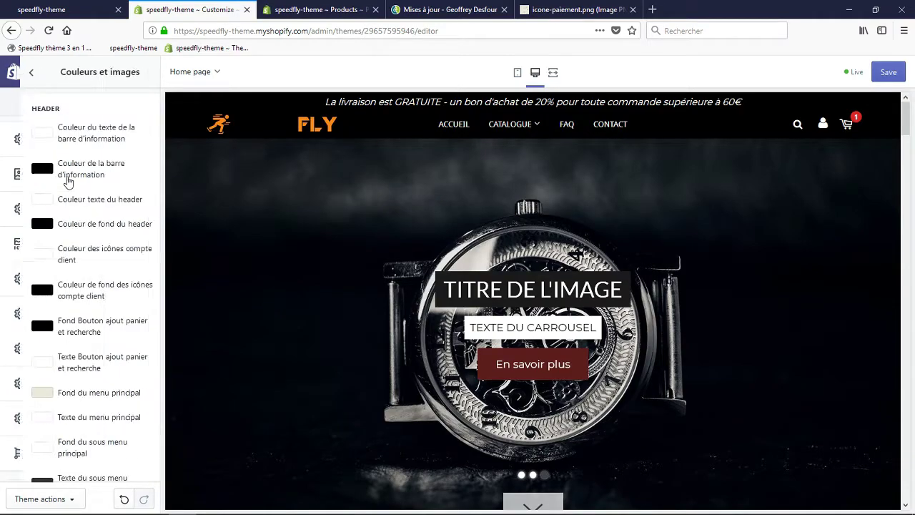
{"action": "left_click", "coordinate": [11, 76]}
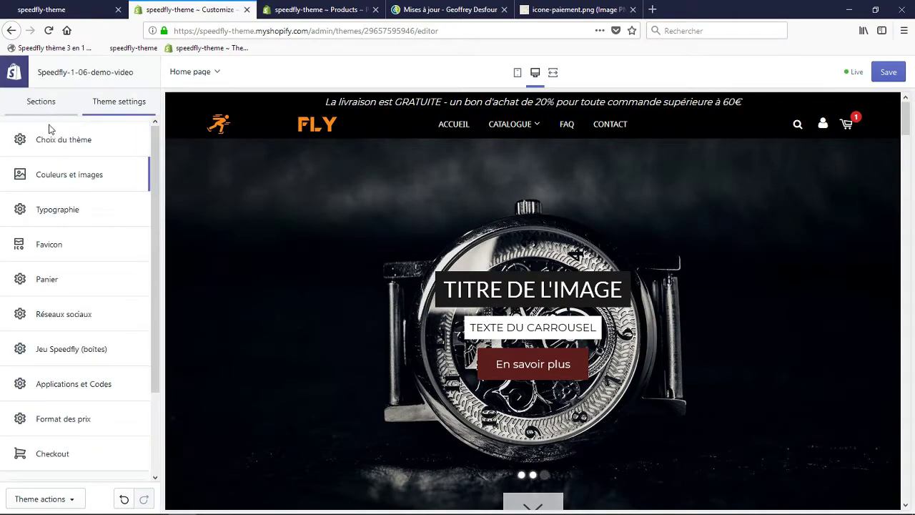
{"action": "left_click", "coordinate": [29, 101]}
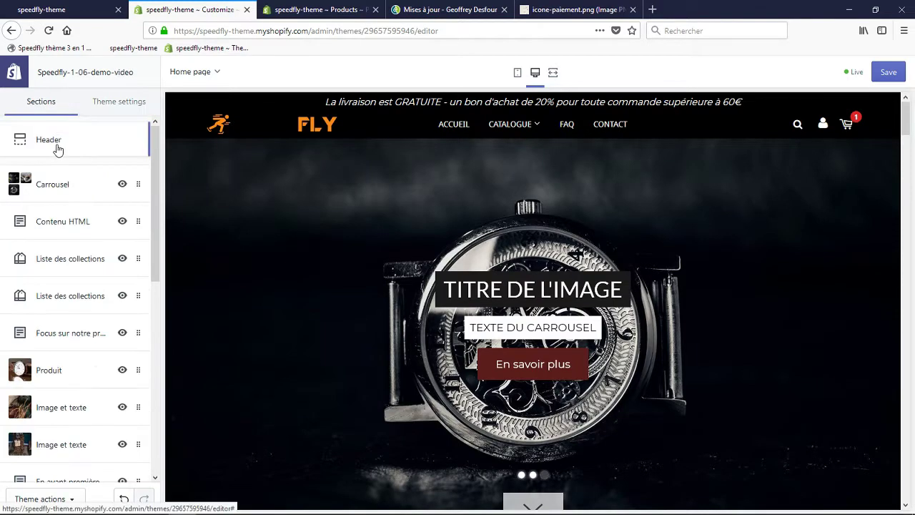
{"action": "left_click", "coordinate": [57, 144]}
{"action": "scroll", "coordinate": [84, 268], "scroll_direction": "down", "scroll_amount": 3}
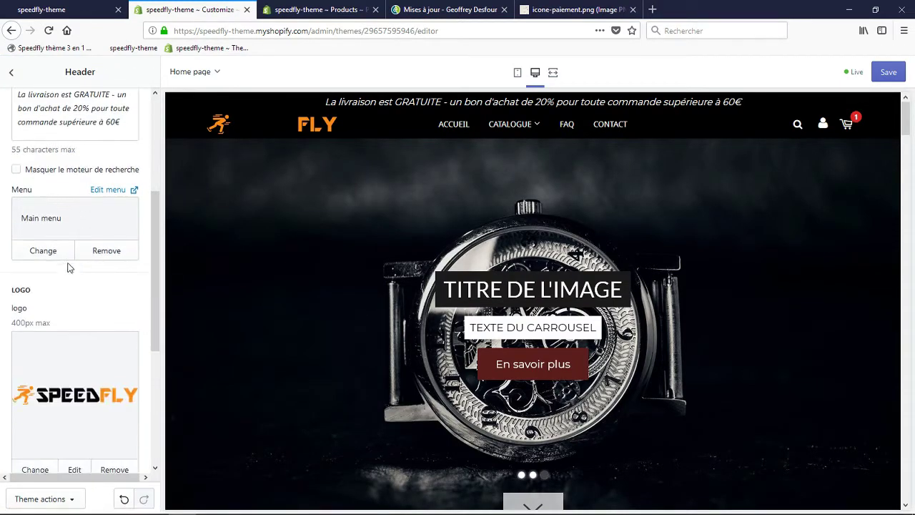
{"action": "scroll", "coordinate": [90, 372], "scroll_direction": "down", "scroll_amount": 2}
{"action": "left_click", "coordinate": [41, 332]}
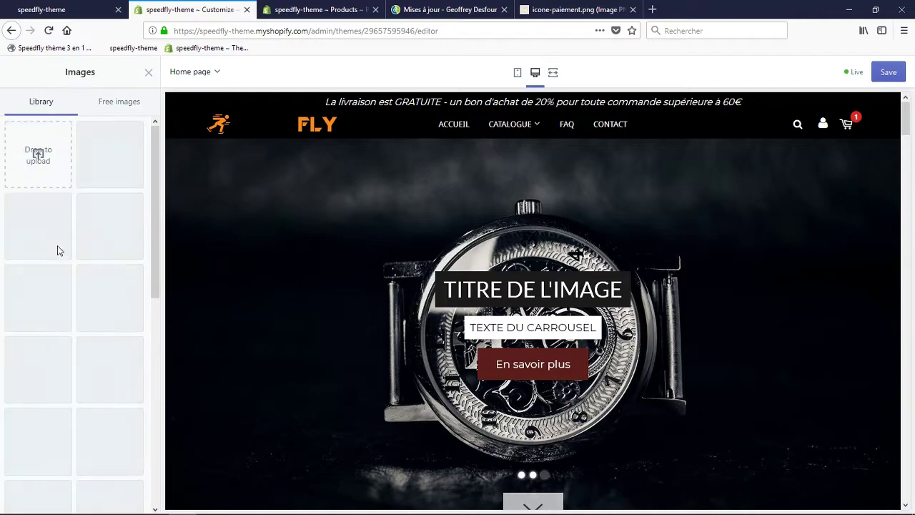
{"action": "left_click", "coordinate": [102, 169]}
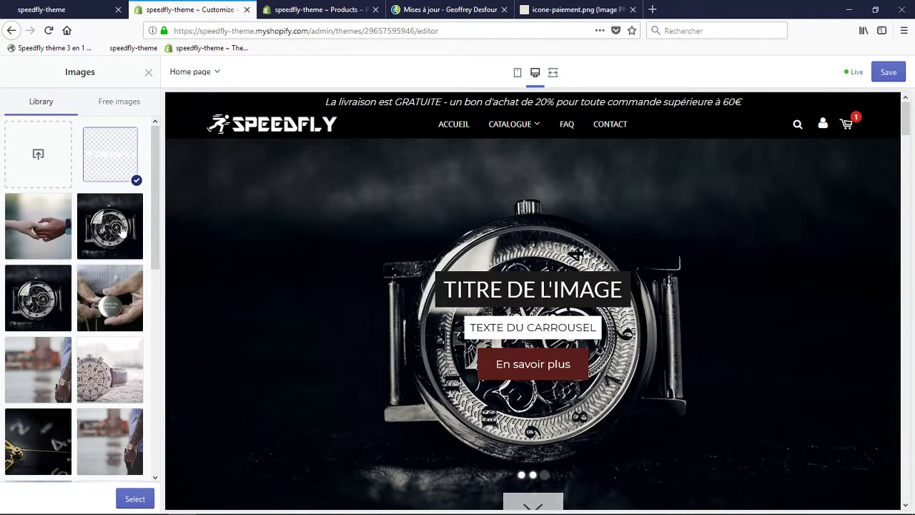
{"action": "left_click", "coordinate": [136, 495]}
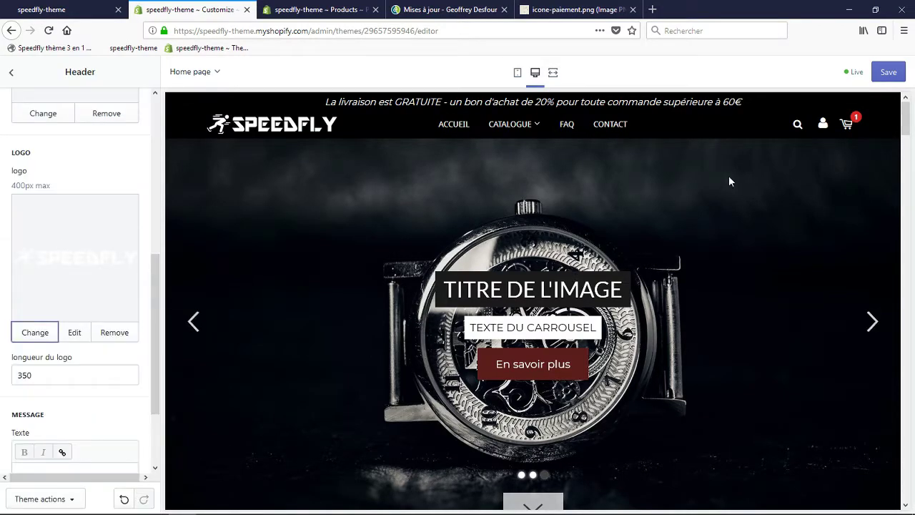
{"action": "left_click", "coordinate": [888, 71]}
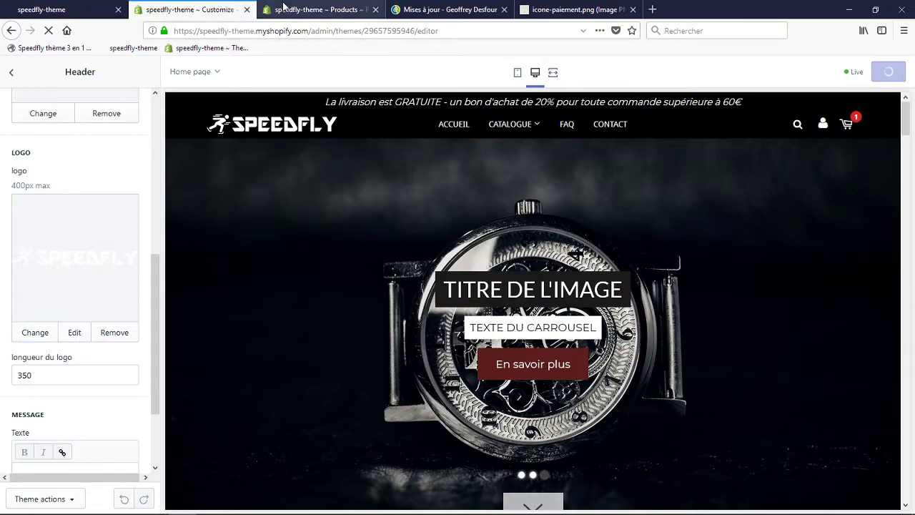
Reload the storefront home page to examine the black header against the carousel slides, including its search icon and Catalogue menu
{"action": "left_click", "coordinate": [93, 9]}
{"action": "left_click", "coordinate": [214, 31]}
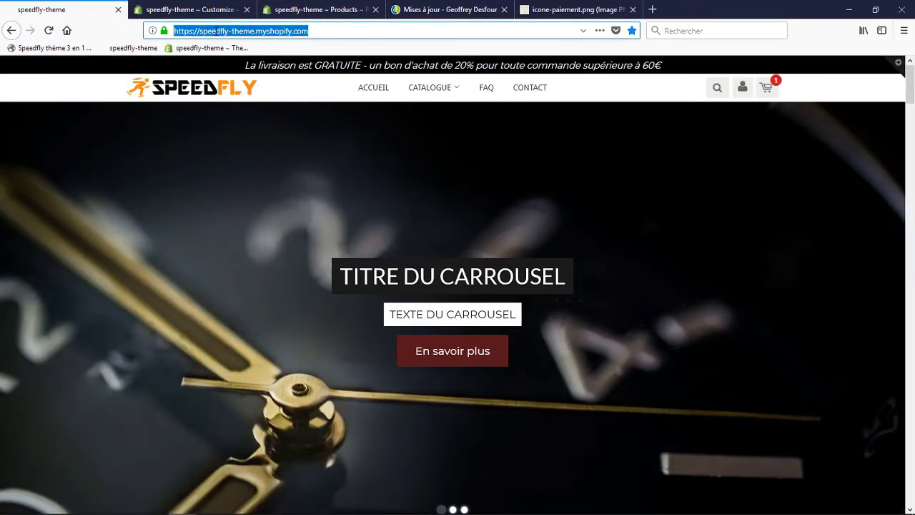
{"action": "key", "text": "Return"}
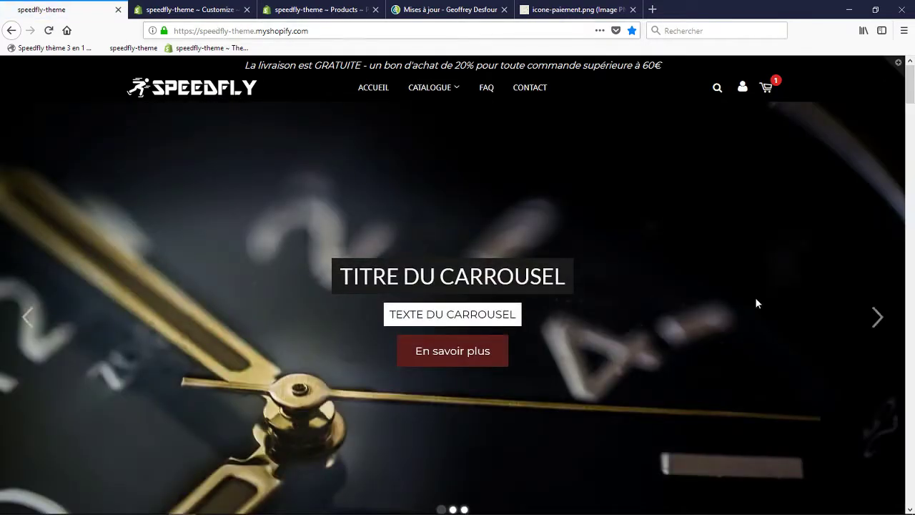
{"action": "left_click", "coordinate": [873, 320]}
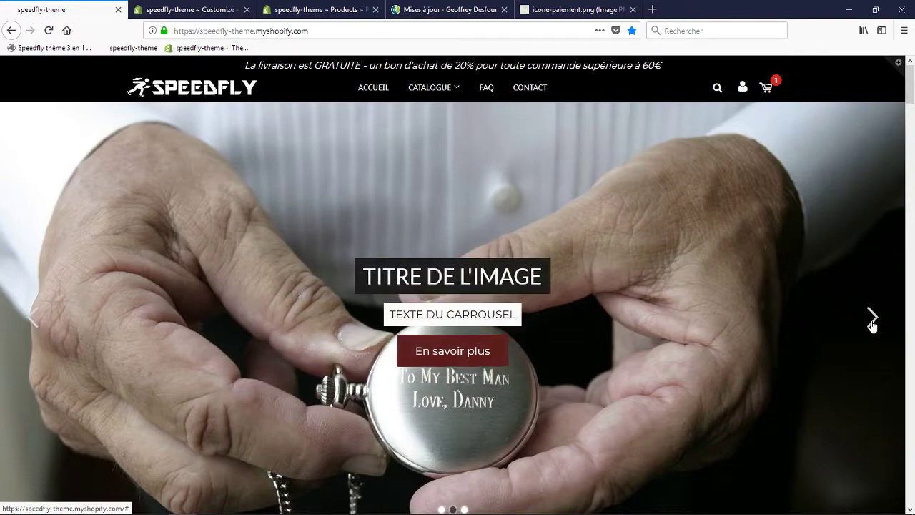
{"action": "left_click", "coordinate": [872, 319]}
{"action": "left_click", "coordinate": [717, 88]}
{"action": "left_click", "coordinate": [691, 152]}
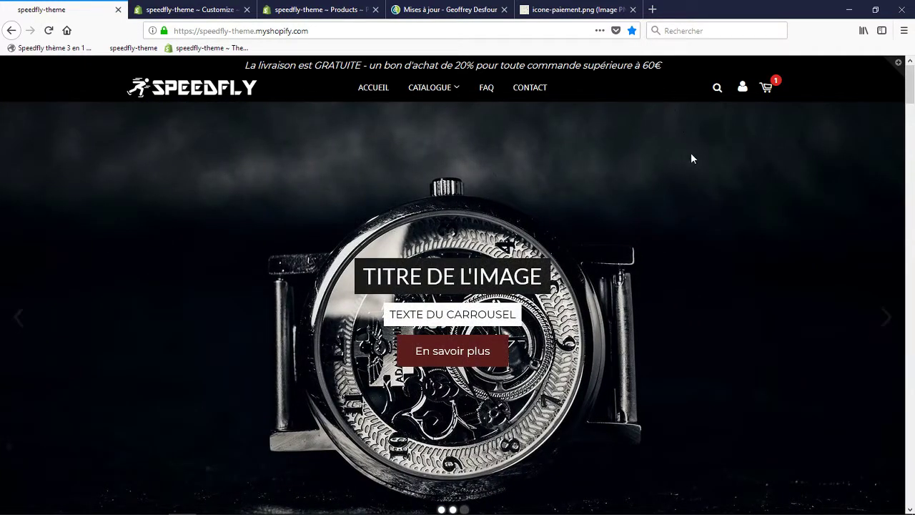
{"action": "double_click", "coordinate": [713, 195]}
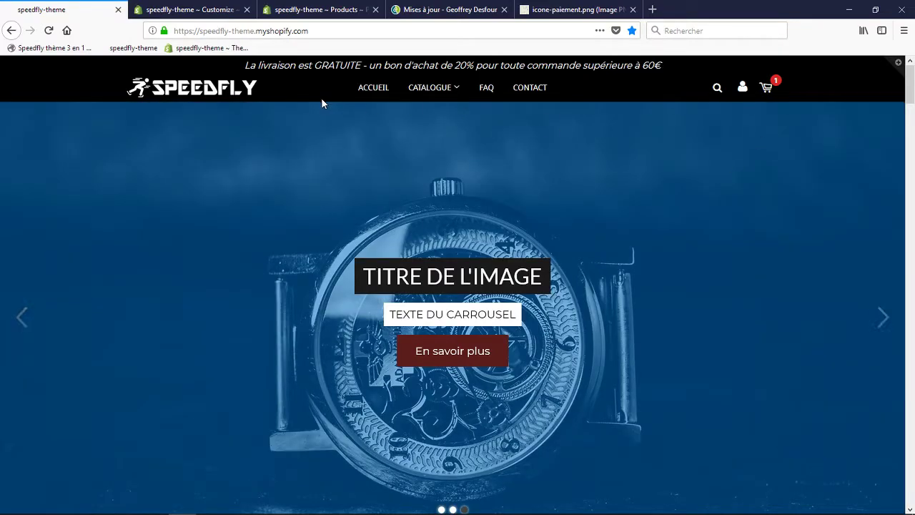
{"action": "mouse_move", "coordinate": [428, 95]}
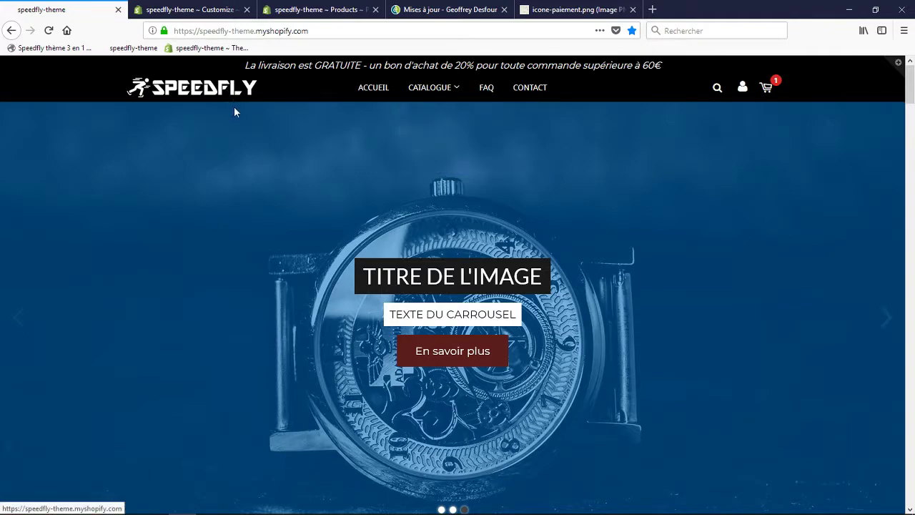
Return to the Header settings in the theme editor, and consult the 8 February 2018 update list
{"action": "left_click", "coordinate": [187, 8]}
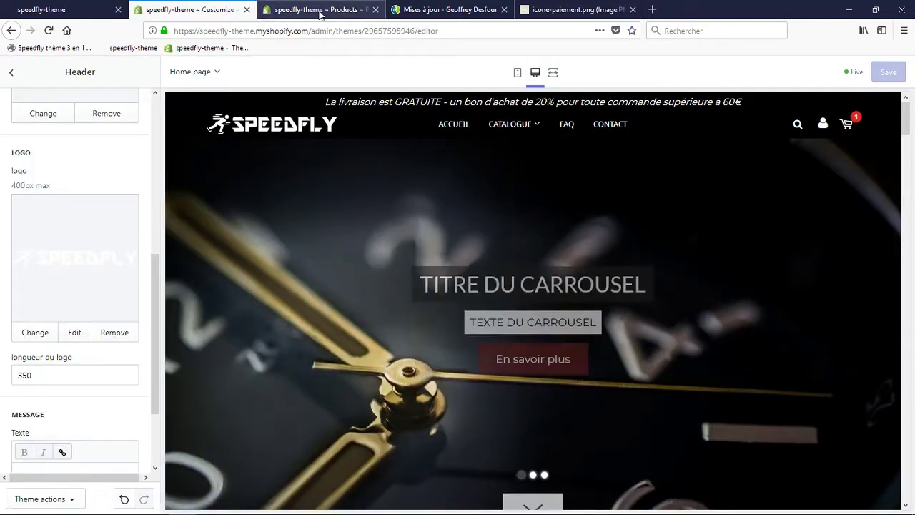
{"action": "left_click", "coordinate": [318, 12]}
{"action": "left_click", "coordinate": [174, 6]}
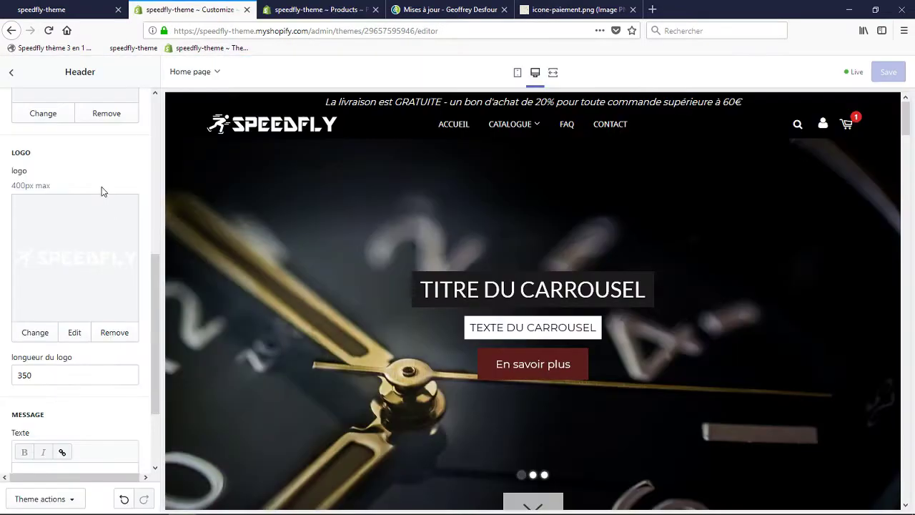
{"action": "scroll", "coordinate": [62, 147], "scroll_direction": "up", "scroll_amount": 5}
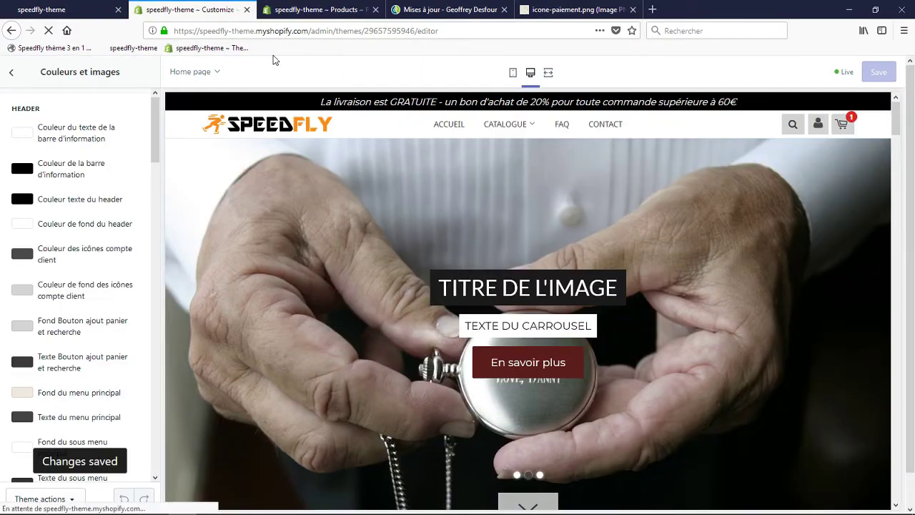
{"action": "left_click", "coordinate": [439, 9]}
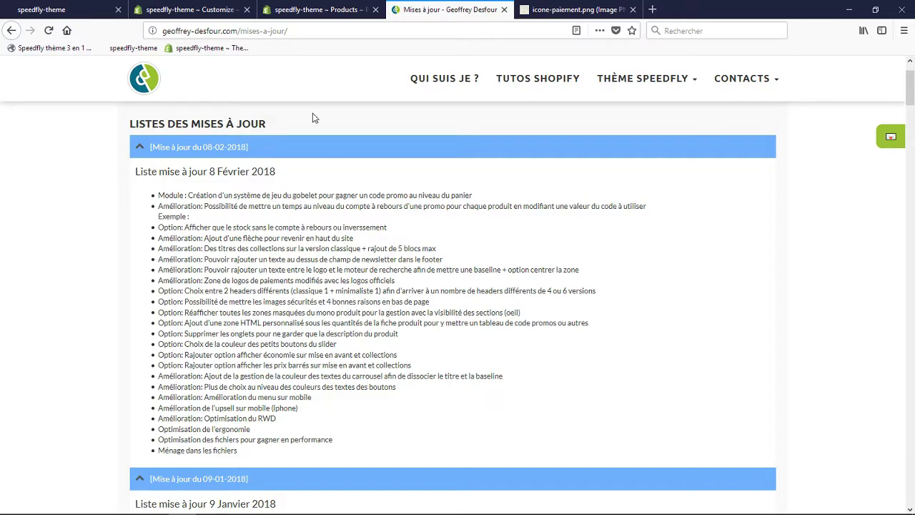
{"action": "left_click", "coordinate": [315, 9]}
Return to the theme editor's section list and open the Produit product page in the preview through the Catalogue menu's Home page collection
{"action": "left_click", "coordinate": [195, 8]}
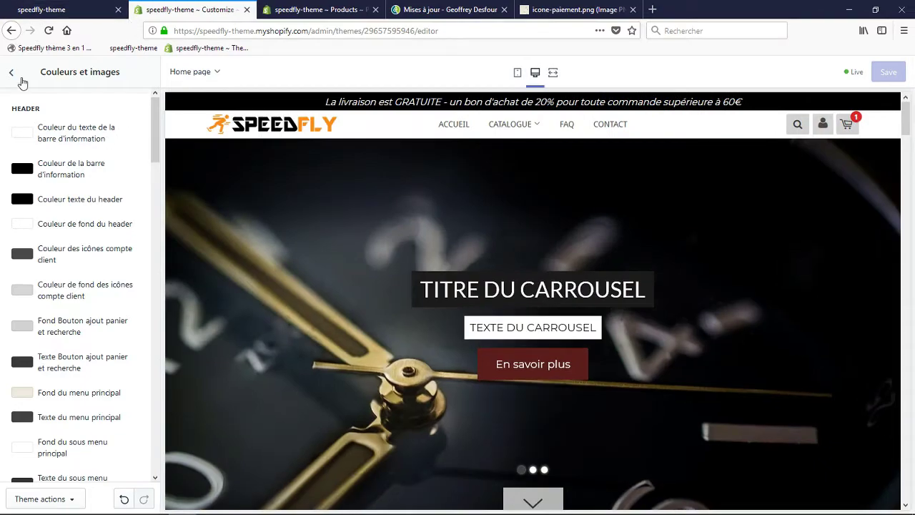
{"action": "left_click", "coordinate": [10, 73]}
{"action": "left_click", "coordinate": [41, 102]}
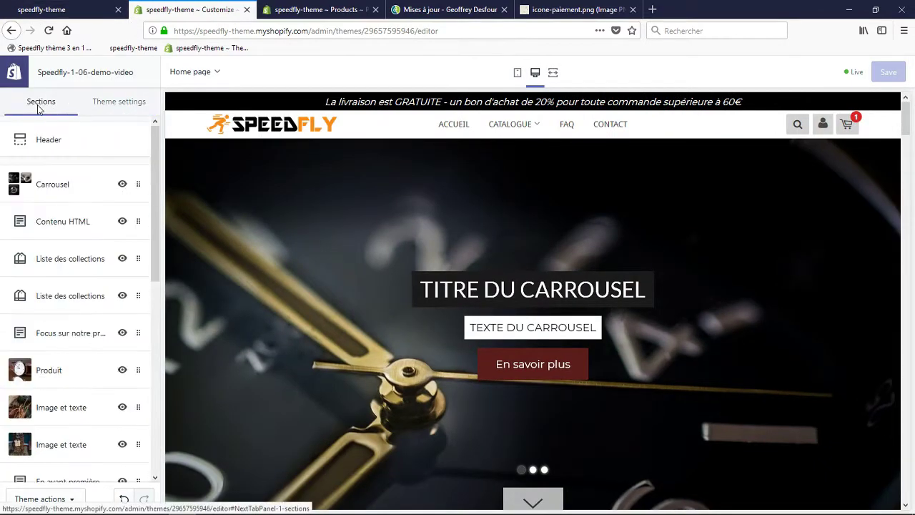
{"action": "mouse_move", "coordinate": [525, 131]}
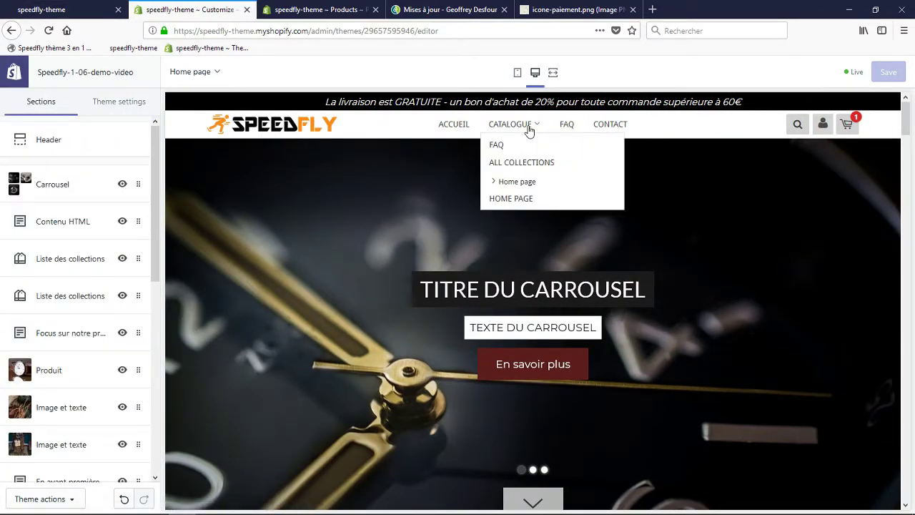
{"action": "left_click", "coordinate": [525, 199]}
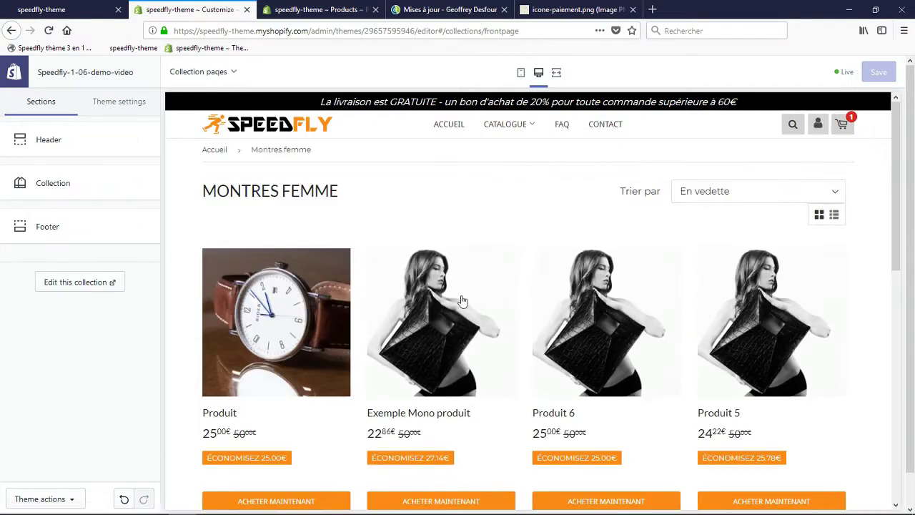
{"action": "left_click", "coordinate": [308, 372]}
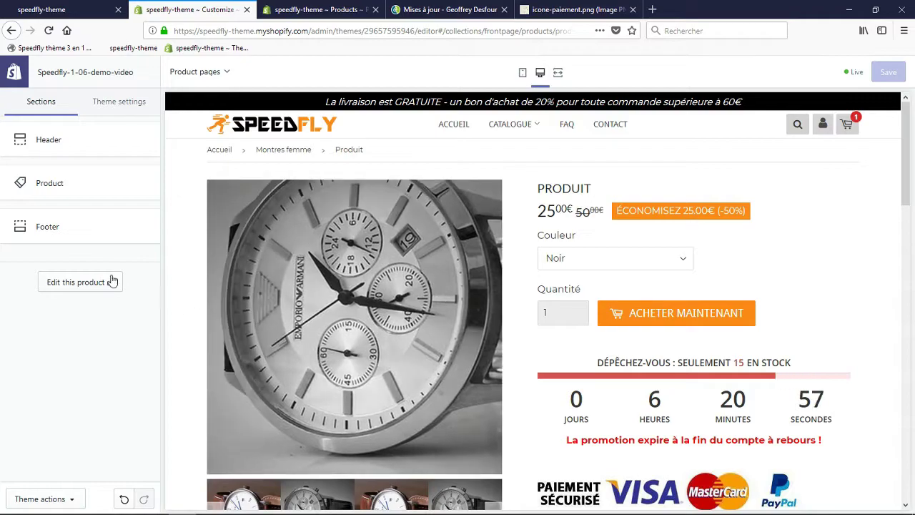
In the Product section settings, enable "Répéter la zone sous de panier en bas de page" and save the theme
{"action": "scroll", "coordinate": [566, 311], "scroll_direction": "down", "scroll_amount": 3}
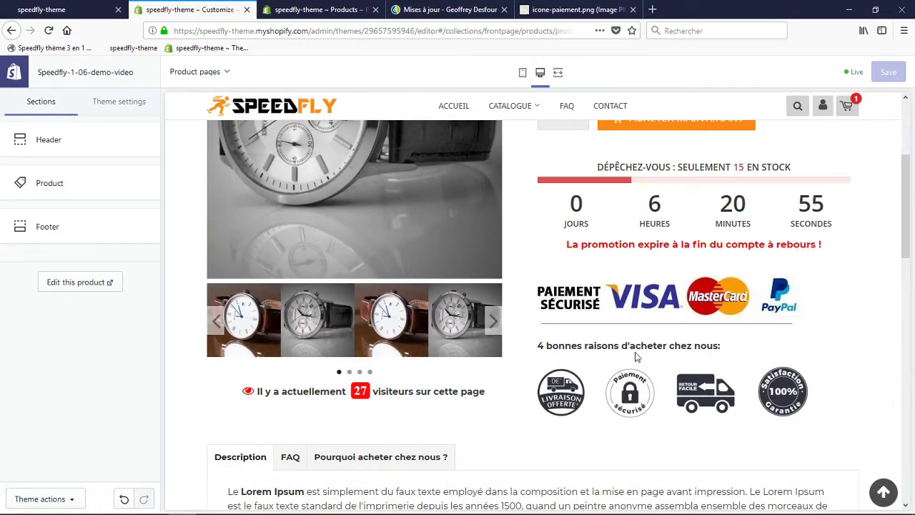
{"action": "scroll", "coordinate": [237, 202], "scroll_direction": "up", "scroll_amount": 3}
{"action": "left_click", "coordinate": [66, 186]}
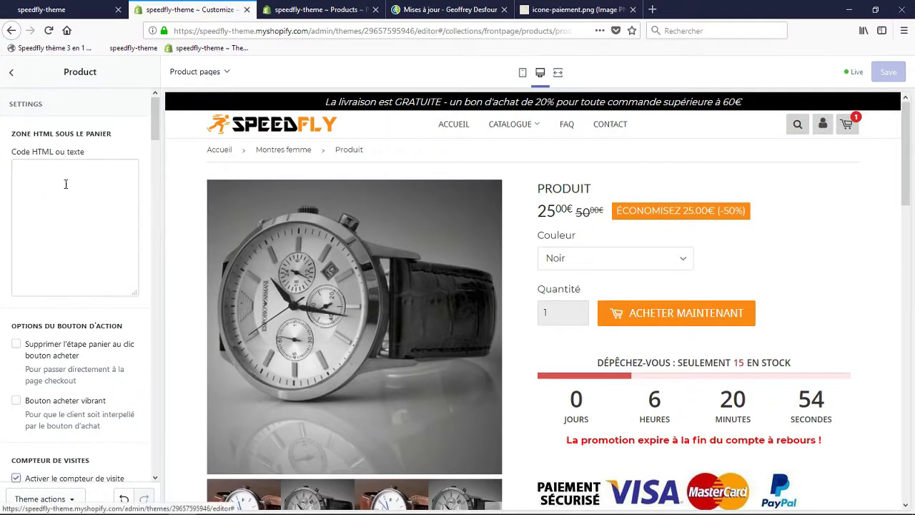
{"action": "scroll", "coordinate": [44, 198], "scroll_direction": "down", "scroll_amount": 1}
{"action": "scroll", "coordinate": [44, 198], "scroll_direction": "down", "scroll_amount": 8}
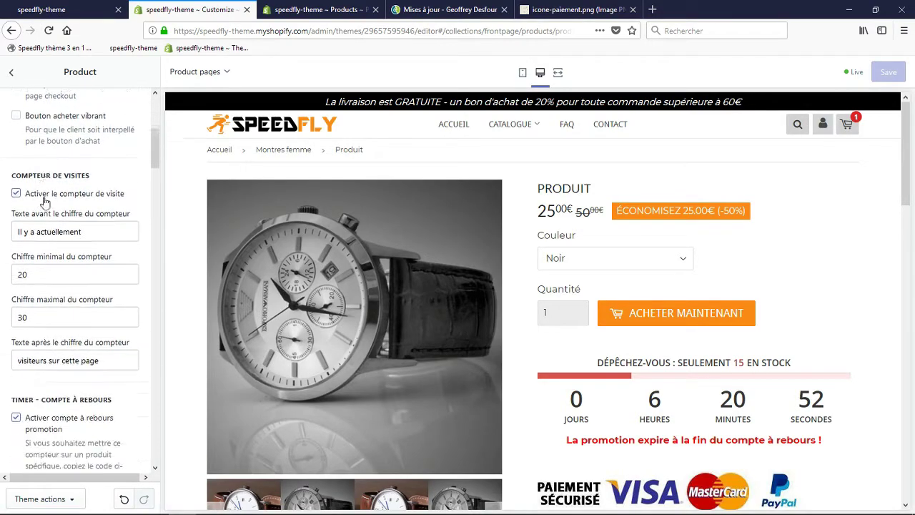
{"action": "scroll", "coordinate": [44, 200], "scroll_direction": "down", "scroll_amount": 8}
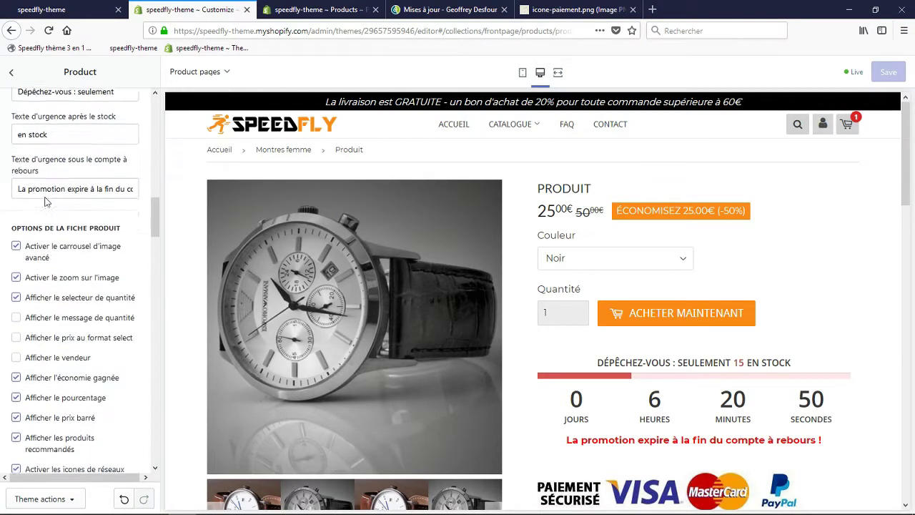
{"action": "scroll", "coordinate": [46, 199], "scroll_direction": "down", "scroll_amount": 8}
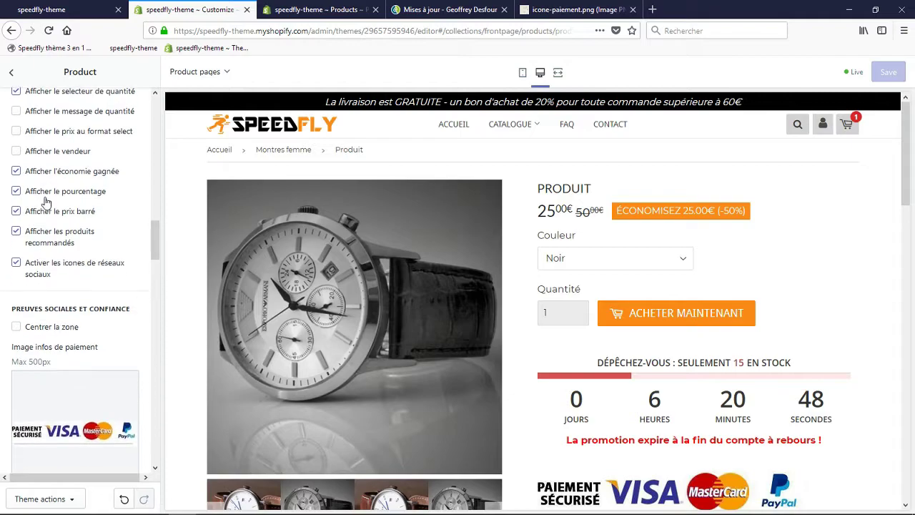
{"action": "scroll", "coordinate": [44, 201], "scroll_direction": "down", "scroll_amount": 6}
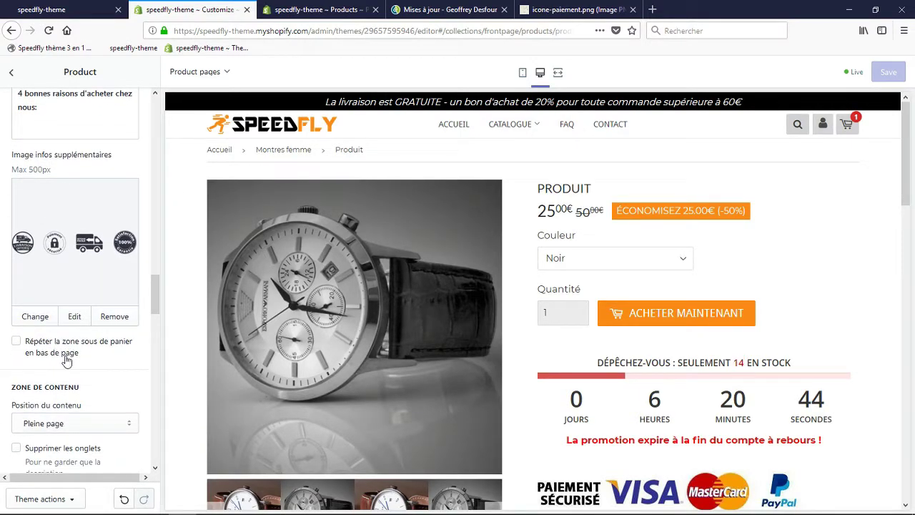
{"action": "left_click", "coordinate": [61, 353]}
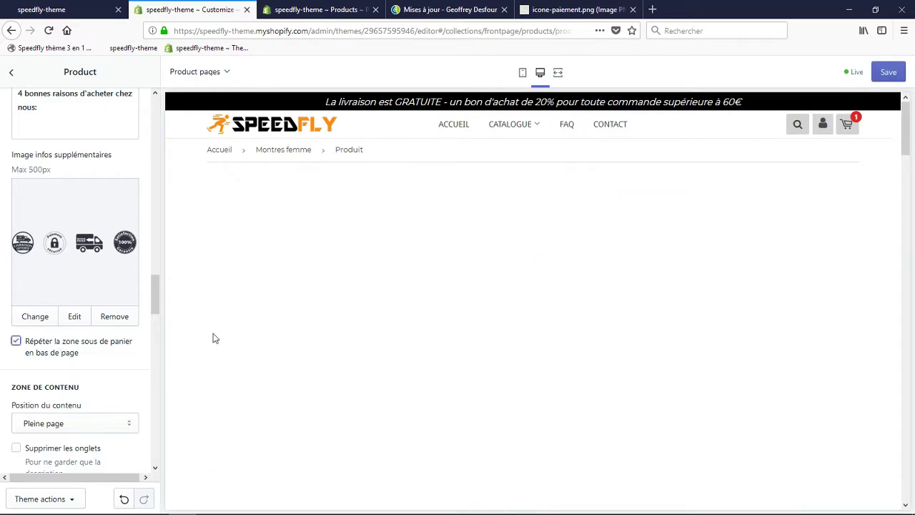
{"action": "left_click", "coordinate": [889, 73]}
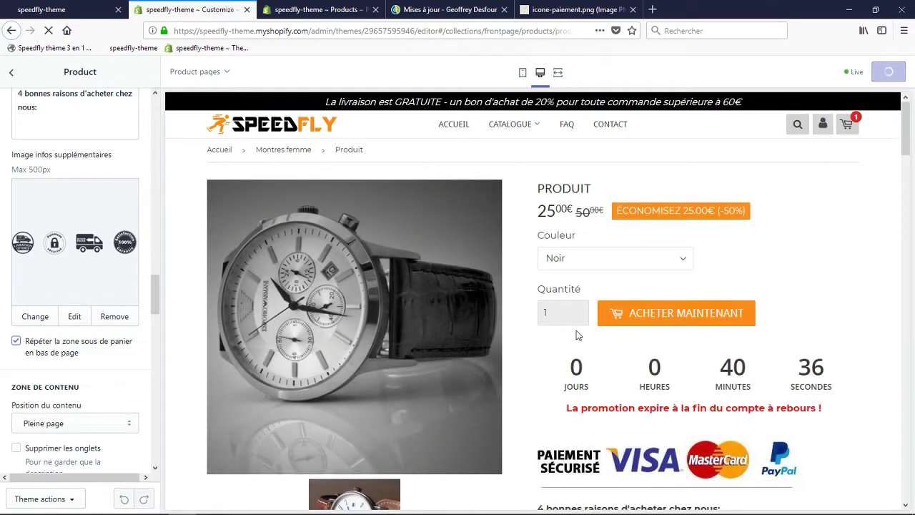
Open the Produit page on the storefront through the Catalogue menu and examine the payment and reassurance images below the description
{"action": "left_click", "coordinate": [41, 9]}
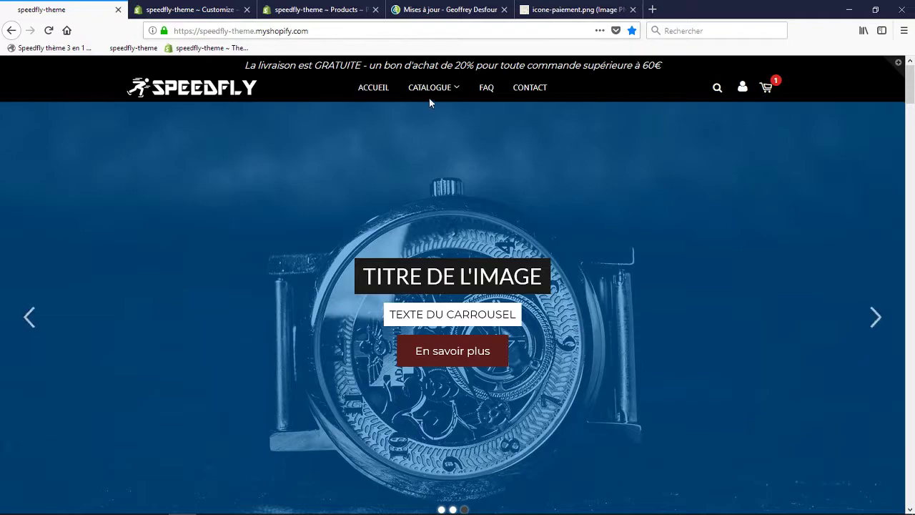
{"action": "mouse_move", "coordinate": [430, 100]}
{"action": "left_click", "coordinate": [435, 166]}
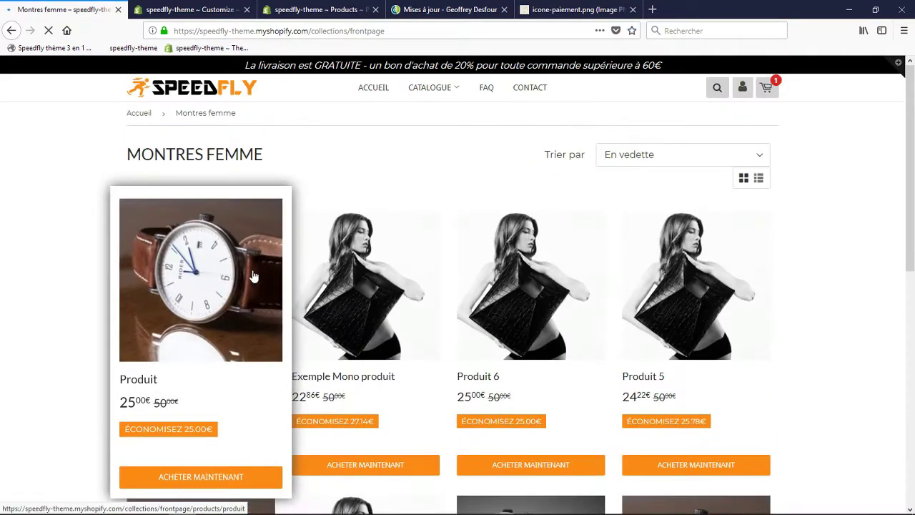
{"action": "left_click", "coordinate": [251, 282]}
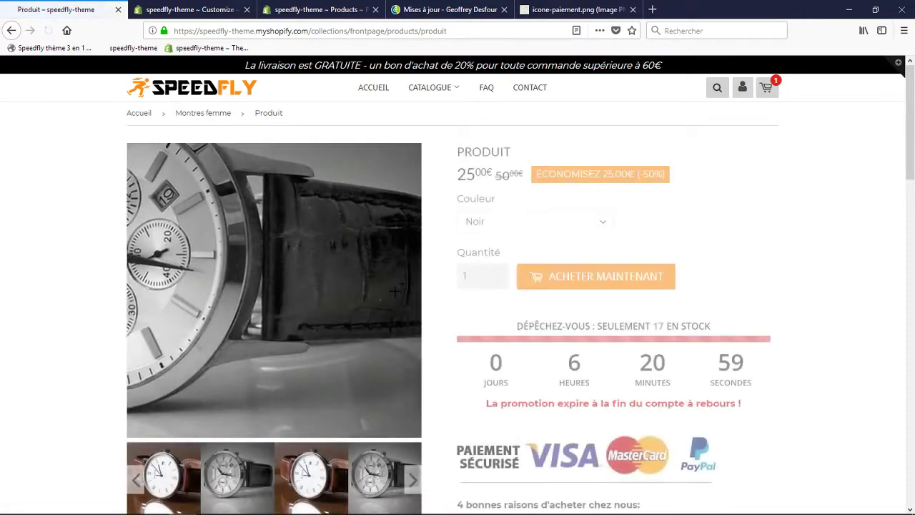
{"action": "scroll", "coordinate": [586, 415], "scroll_direction": "down", "scroll_amount": 1}
{"action": "scroll", "coordinate": [585, 415], "scroll_direction": "down", "scroll_amount": 8}
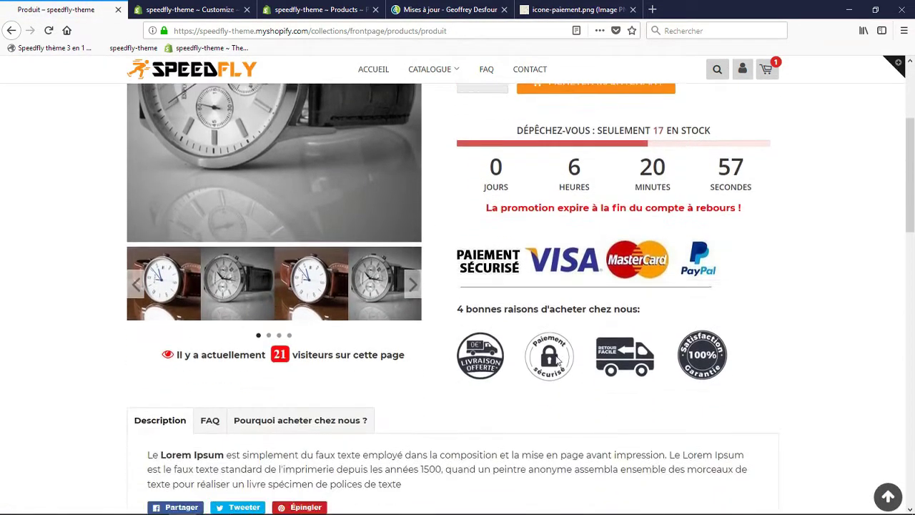
{"action": "scroll", "coordinate": [555, 359], "scroll_direction": "down", "scroll_amount": 4}
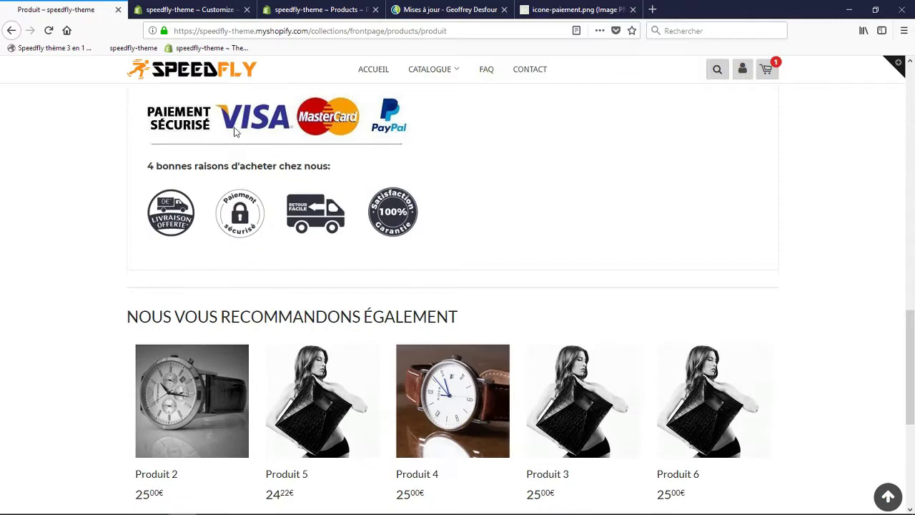
{"action": "scroll", "coordinate": [264, 300], "scroll_direction": "up", "scroll_amount": 13}
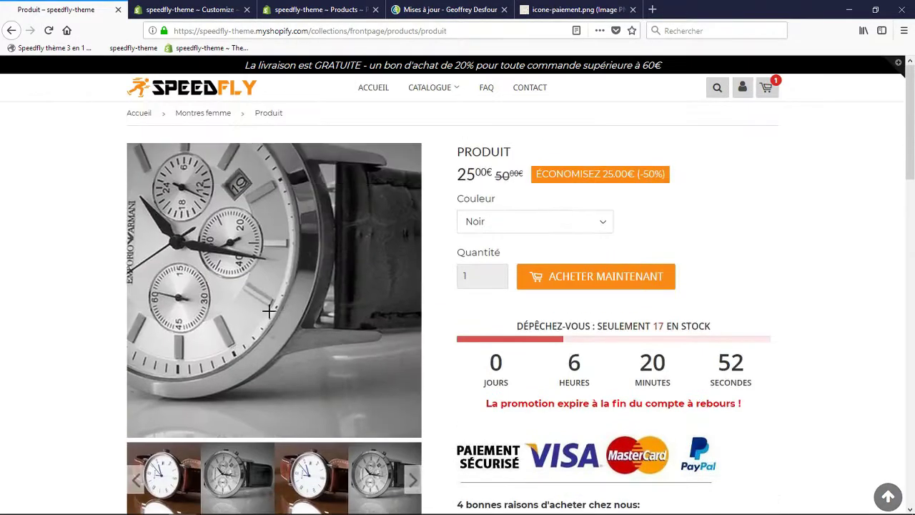
Consult the 8 February 2018 update list for the mono-product section visibility option, and return to the theme editor
{"action": "left_click", "coordinate": [449, 9]}
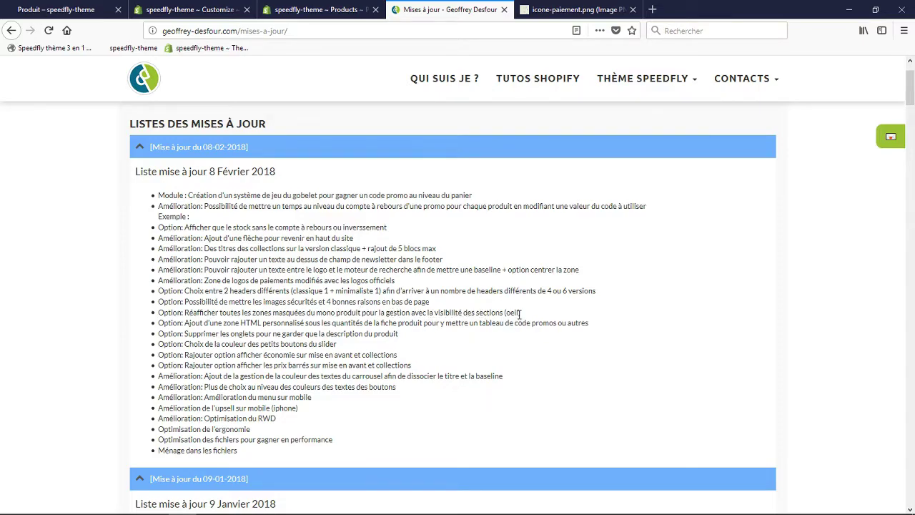
{"action": "left_click", "coordinate": [301, 9]}
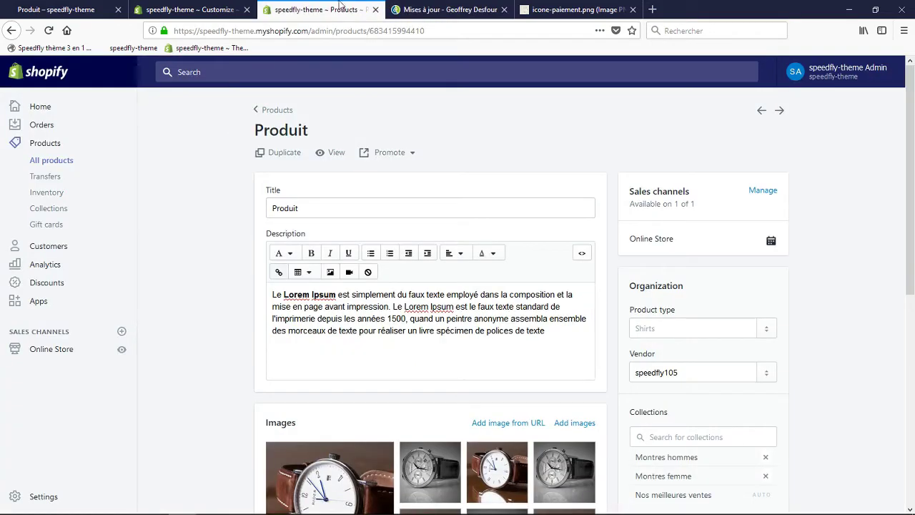
{"action": "left_click", "coordinate": [445, 10]}
{"action": "left_click", "coordinate": [312, 8]}
{"action": "left_click", "coordinate": [197, 10]}
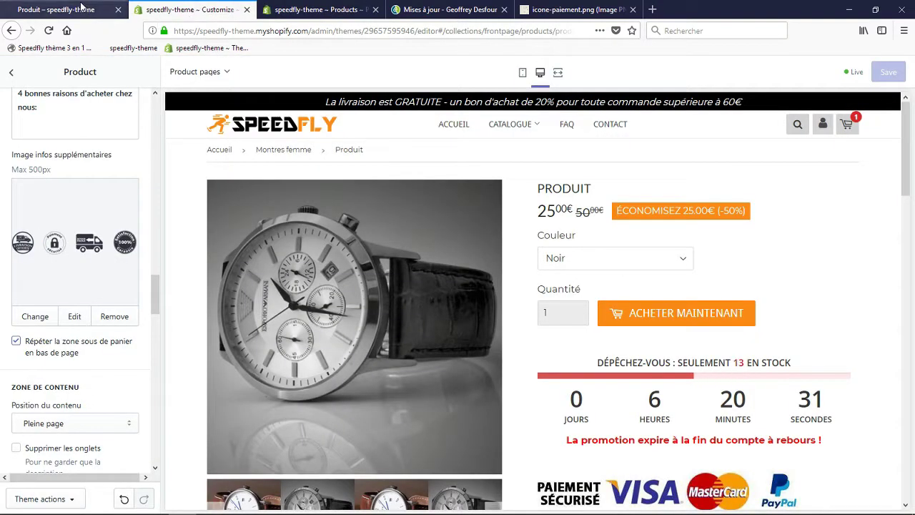
{"action": "key", "text": "ctrl+shift+Tab"}
{"action": "left_click", "coordinate": [168, 10]}
In the theme settings' Choix du thème, turn off Version Deluxe with Version Mono-produit enabled, and save the theme
{"action": "scroll", "coordinate": [67, 188], "scroll_direction": "up", "scroll_amount": 10}
{"action": "scroll", "coordinate": [34, 169], "scroll_direction": "up", "scroll_amount": 6}
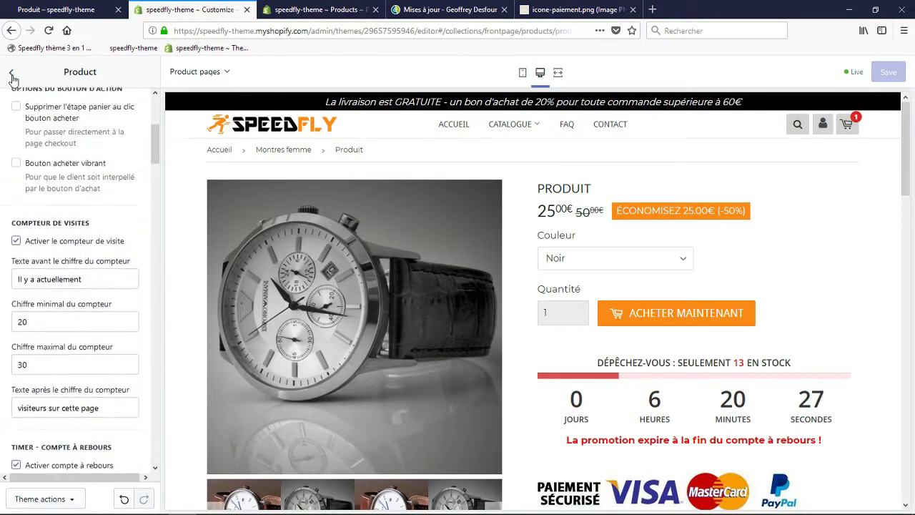
{"action": "left_click", "coordinate": [11, 71]}
{"action": "left_click", "coordinate": [107, 106]}
{"action": "left_click", "coordinate": [66, 140]}
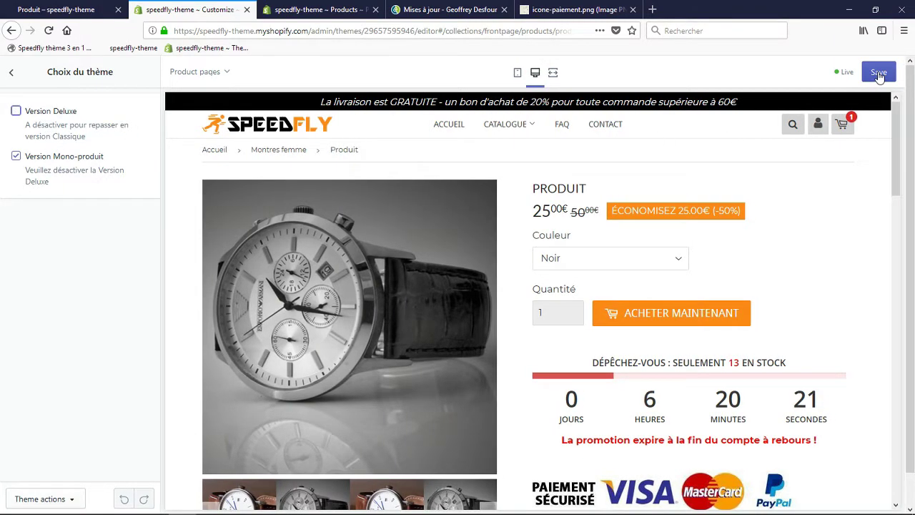
{"action": "left_click", "coordinate": [879, 74]}
Load the storefront home page and examine the mono-product version's header, carousel and collection lists
{"action": "left_click", "coordinate": [53, 9]}
{"action": "left_click", "coordinate": [264, 32]}
{"action": "key", "text": "Return"}
{"action": "left_click", "coordinate": [206, 88]}
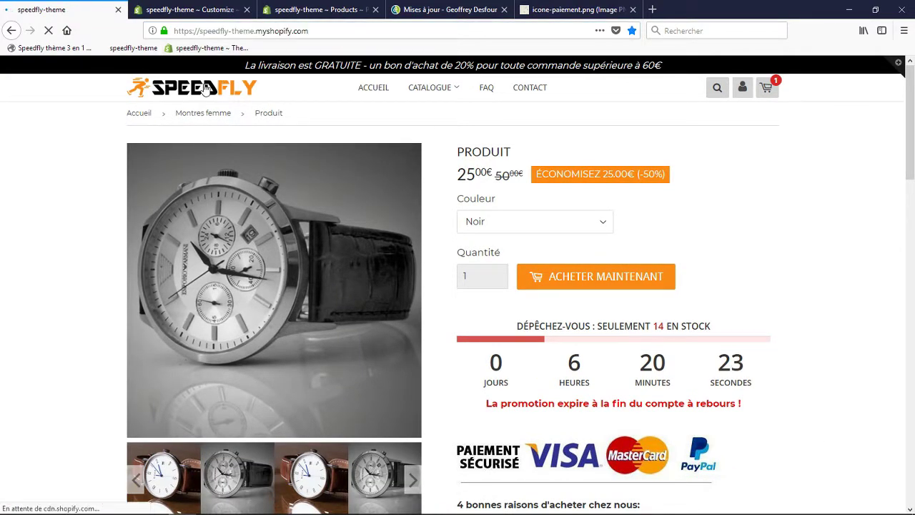
{"action": "scroll", "coordinate": [257, 75], "scroll_direction": "down", "scroll_amount": 8}
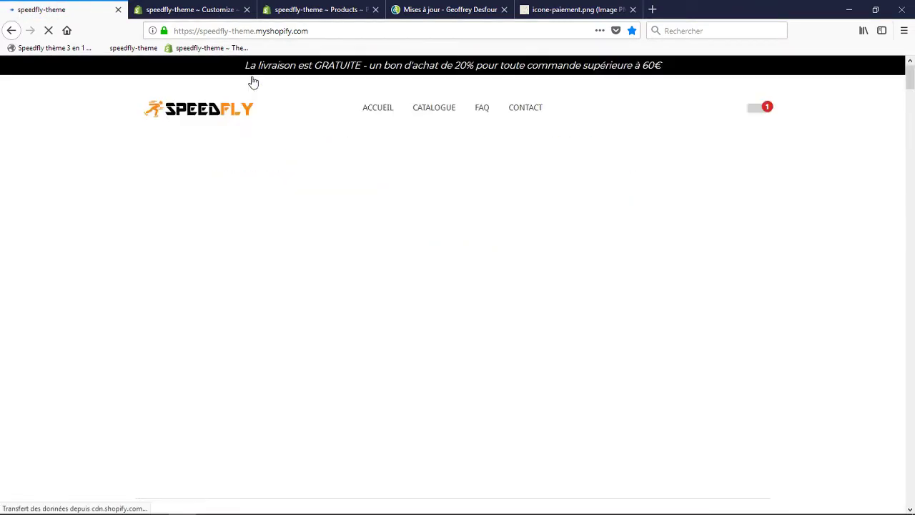
{"action": "scroll", "coordinate": [416, 263], "scroll_direction": "down", "scroll_amount": 4}
{"action": "scroll", "coordinate": [414, 260], "scroll_direction": "down", "scroll_amount": 15}
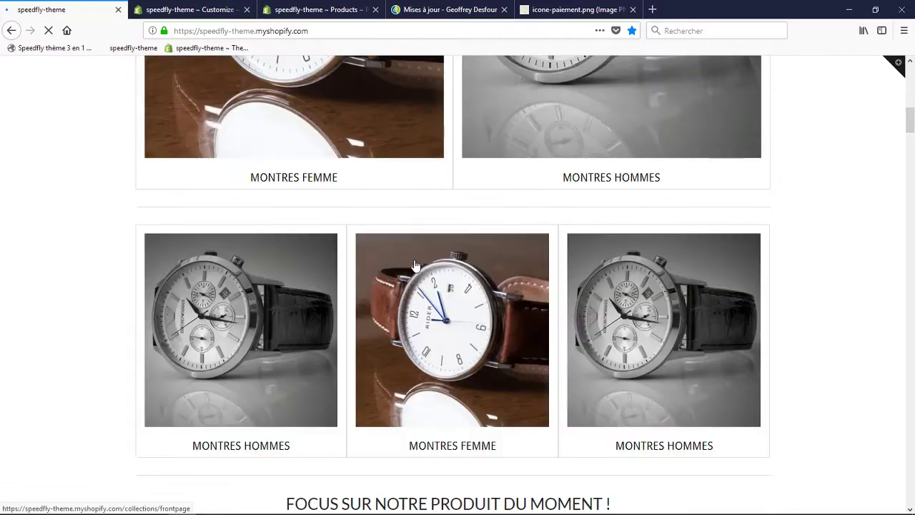
{"action": "scroll", "coordinate": [445, 364], "scroll_direction": "up", "scroll_amount": 18}
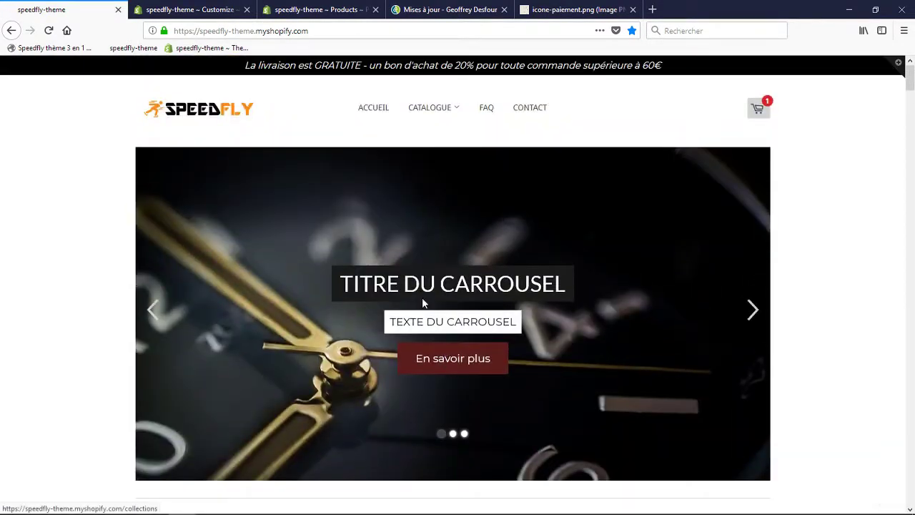
Examine the mono-product home page's sections from the carousel down to the testimonials, reassurance blocks and footer
{"action": "scroll", "coordinate": [741, 301], "scroll_direction": "down", "scroll_amount": 5}
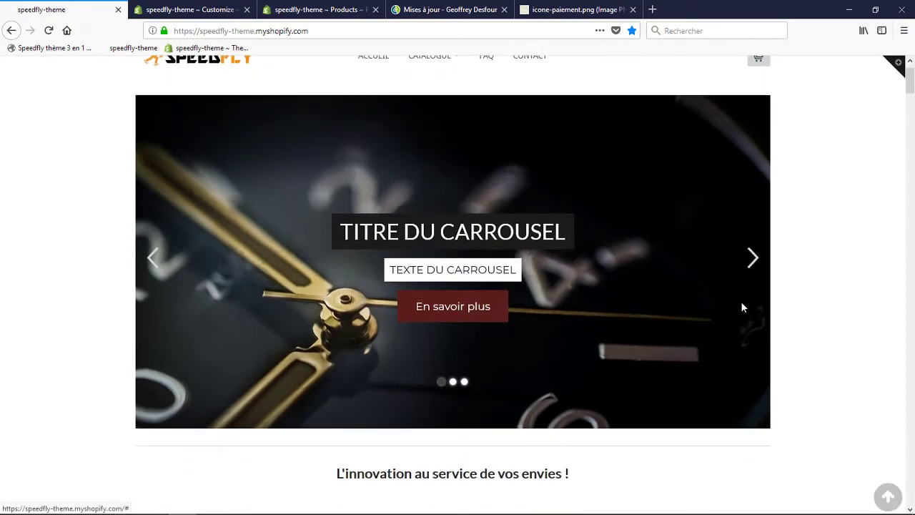
{"action": "scroll", "coordinate": [420, 302], "scroll_direction": "down", "scroll_amount": 3}
{"action": "scroll", "coordinate": [419, 302], "scroll_direction": "down", "scroll_amount": 12}
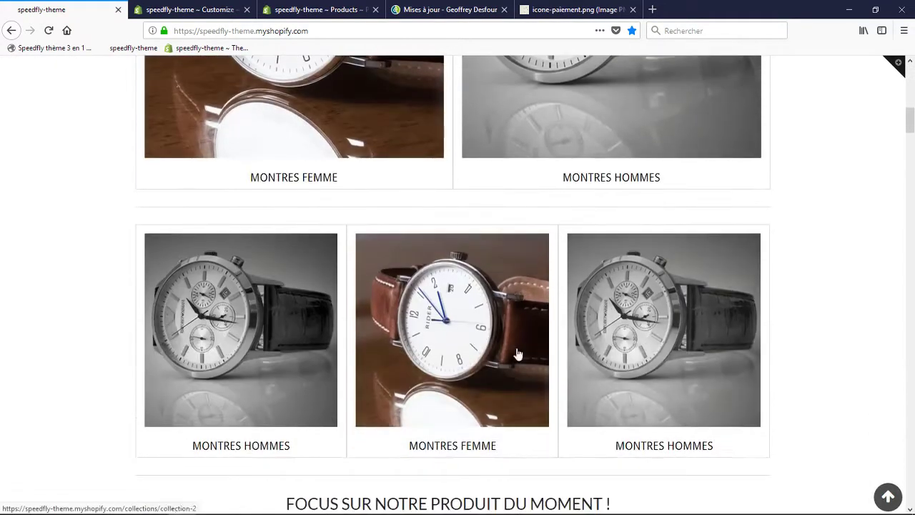
{"action": "scroll", "coordinate": [431, 315], "scroll_direction": "down", "scroll_amount": 12}
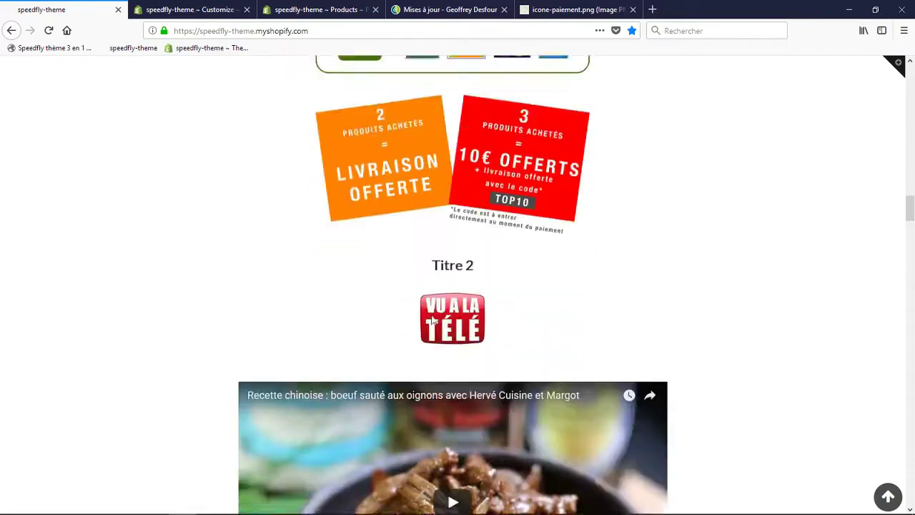
{"action": "scroll", "coordinate": [434, 312], "scroll_direction": "down", "scroll_amount": 12}
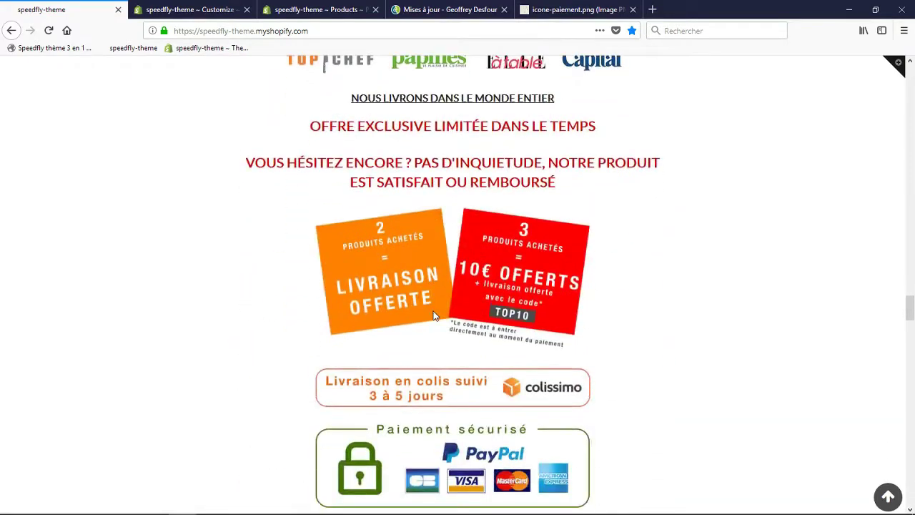
{"action": "scroll", "coordinate": [378, 326], "scroll_direction": "up", "scroll_amount": 3}
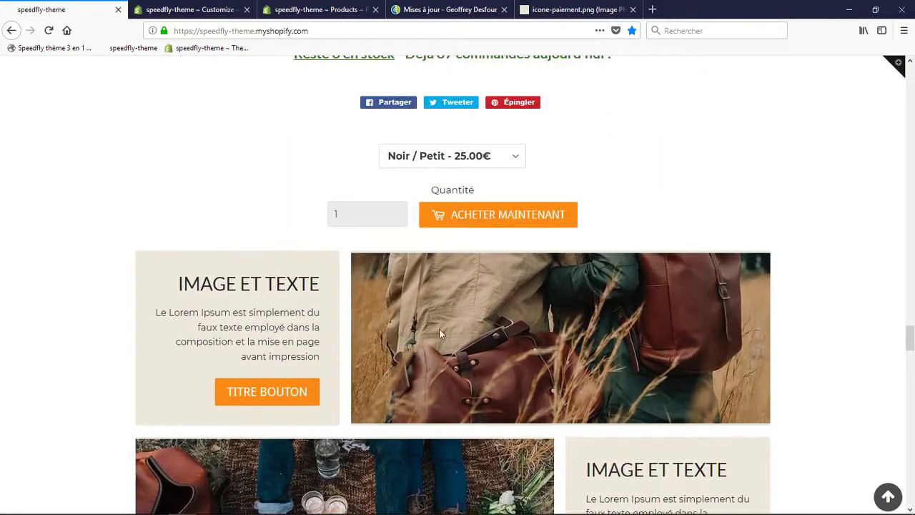
{"action": "scroll", "coordinate": [441, 333], "scroll_direction": "down", "scroll_amount": 7}
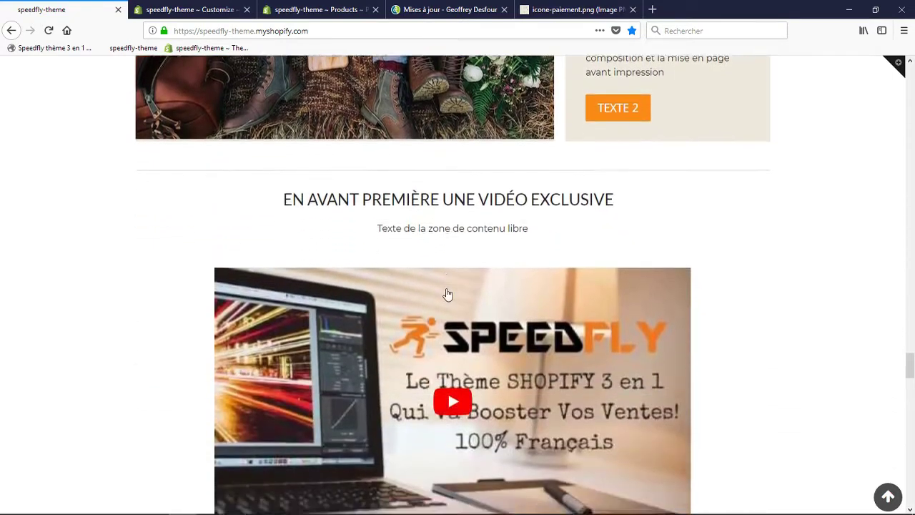
{"action": "scroll", "coordinate": [448, 295], "scroll_direction": "down", "scroll_amount": 9}
{"action": "scroll", "coordinate": [372, 236], "scroll_direction": "down", "scroll_amount": 9}
{"action": "scroll", "coordinate": [434, 249], "scroll_direction": "up", "scroll_amount": 3}
{"action": "scroll", "coordinate": [451, 257], "scroll_direction": "down", "scroll_amount": 9}
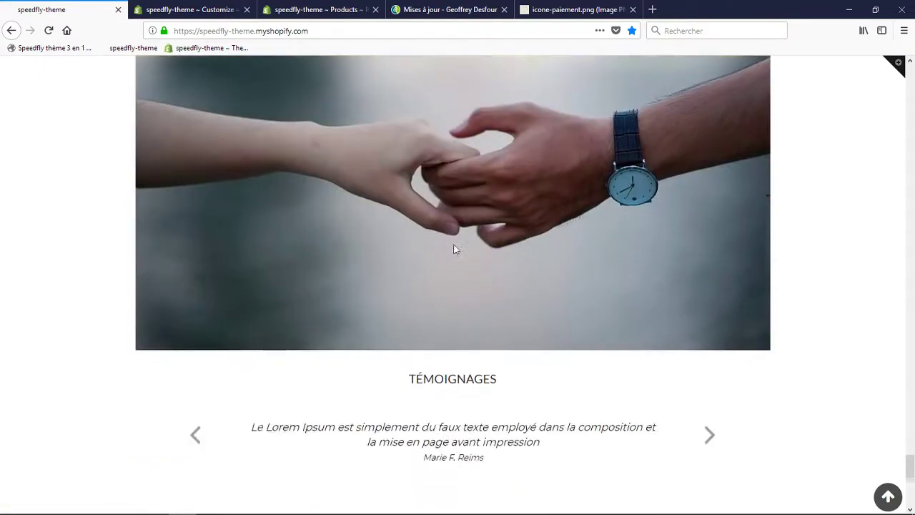
{"action": "scroll", "coordinate": [453, 248], "scroll_direction": "down", "scroll_amount": 6}
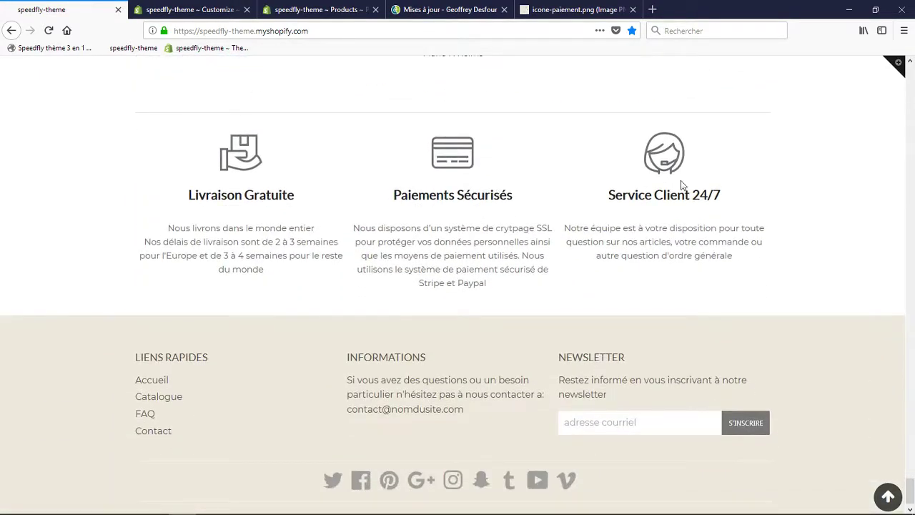
{"action": "scroll", "coordinate": [343, 250], "scroll_direction": "up", "scroll_amount": 4}
{"action": "scroll", "coordinate": [470, 187], "scroll_direction": "down", "scroll_amount": 2}
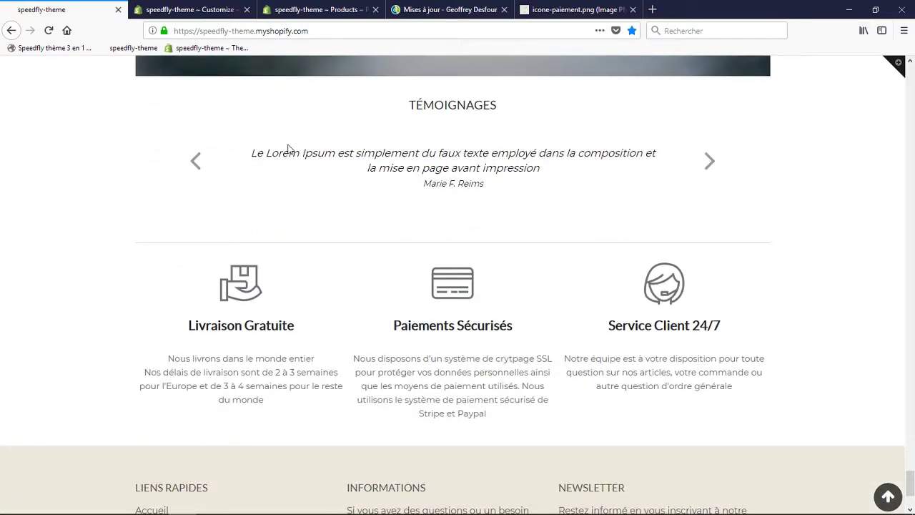
In the theme editor, hide the home page's upper Contenu HTML, both Liste des collections and the Focus sur notre produit section
{"action": "left_click", "coordinate": [205, 6]}
{"action": "left_click", "coordinate": [8, 73]}
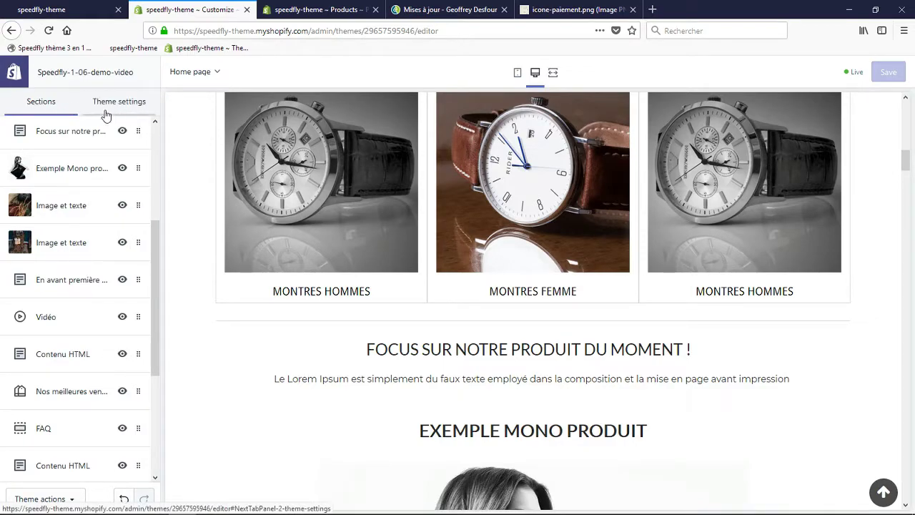
{"action": "scroll", "coordinate": [117, 227], "scroll_direction": "up", "scroll_amount": 4}
{"action": "scroll", "coordinate": [123, 205], "scroll_direction": "up", "scroll_amount": 2}
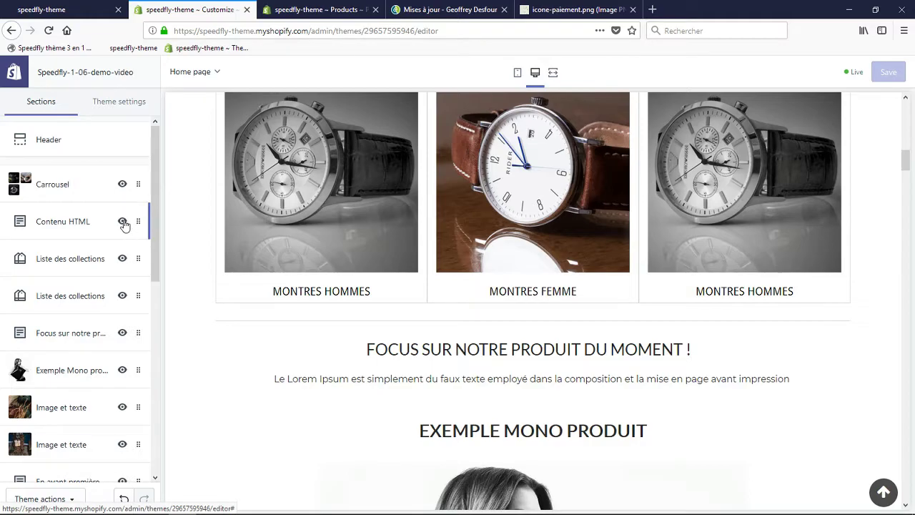
{"action": "left_click", "coordinate": [123, 223]}
{"action": "left_click", "coordinate": [122, 258]}
{"action": "left_click", "coordinate": [122, 295]}
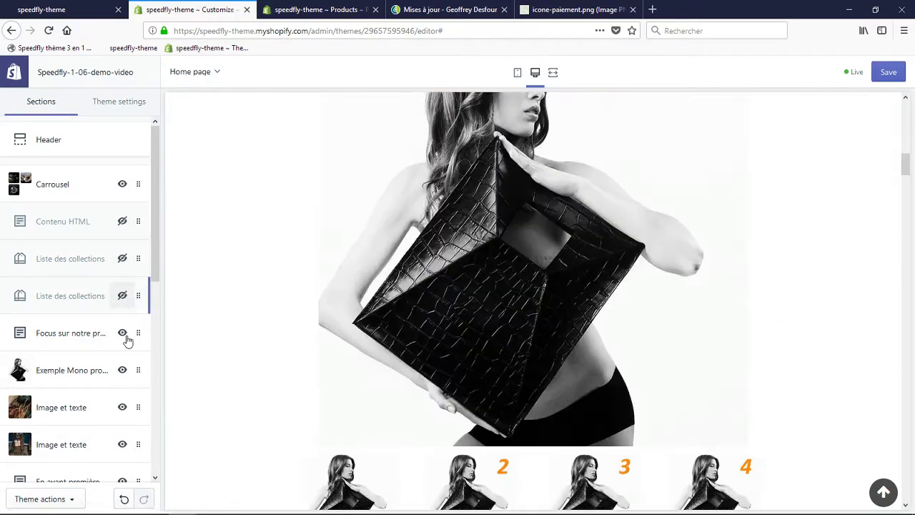
{"action": "left_click", "coordinate": [124, 334]}
Hide both Image et texte sections, Nos meilleures ventes, Image slide and the Contenu HTML below the FAQ, and save the theme
{"action": "scroll", "coordinate": [121, 343], "scroll_direction": "down", "scroll_amount": 4}
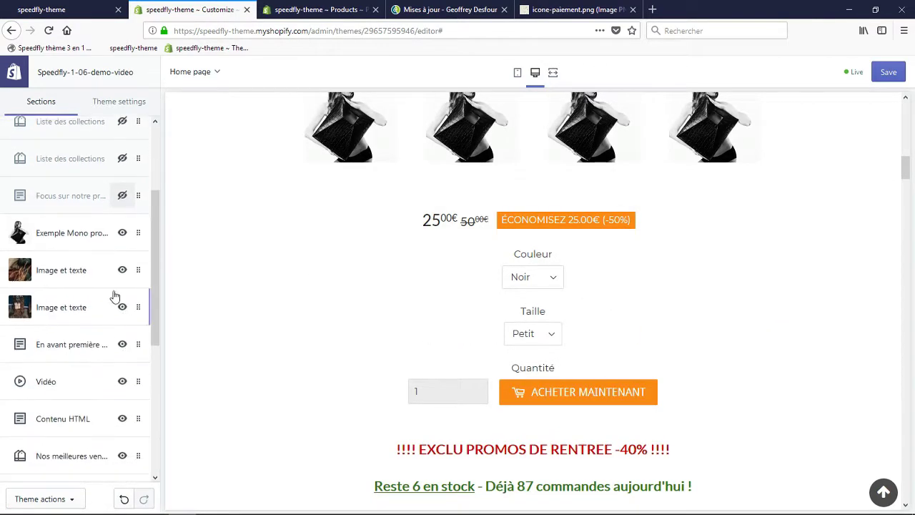
{"action": "left_click", "coordinate": [122, 269]}
{"action": "left_click", "coordinate": [122, 308]}
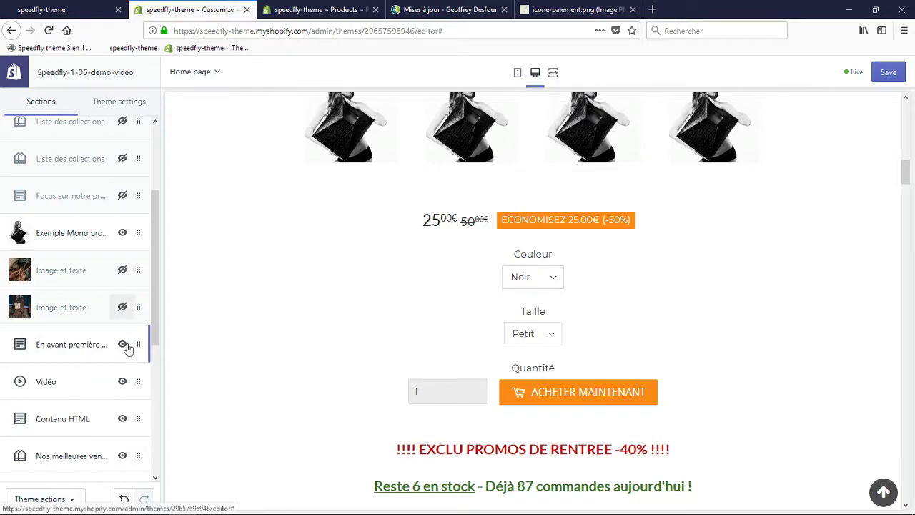
{"action": "scroll", "coordinate": [123, 346], "scroll_direction": "down", "scroll_amount": 5}
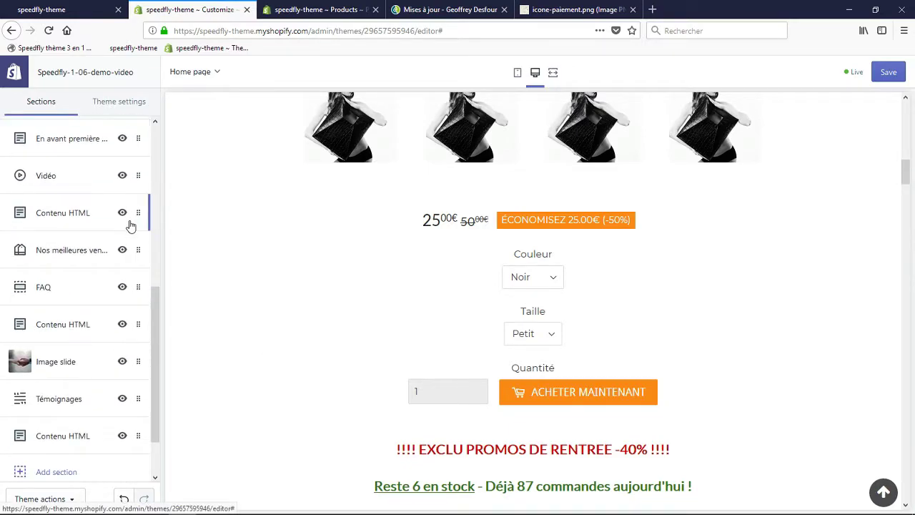
{"action": "left_click", "coordinate": [121, 250]}
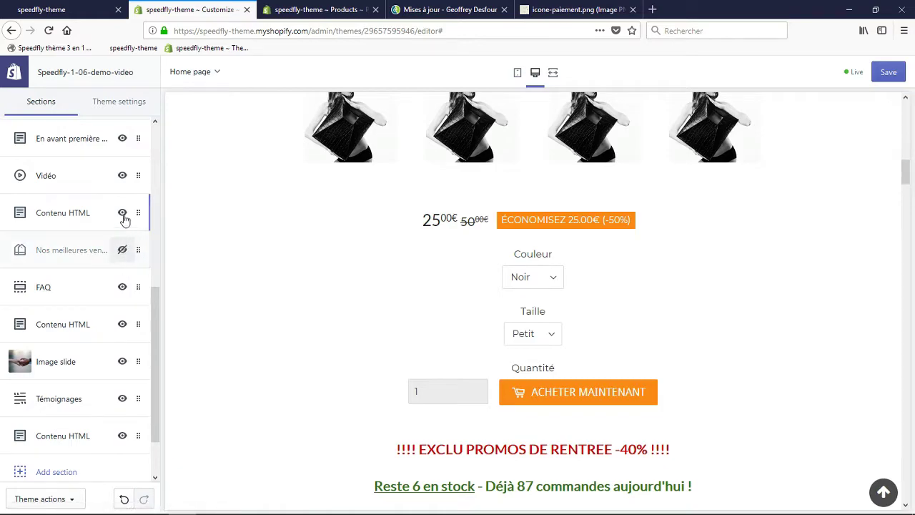
{"action": "left_click", "coordinate": [122, 362]}
{"action": "left_click", "coordinate": [122, 324]}
{"action": "scroll", "coordinate": [107, 334], "scroll_direction": "down", "scroll_amount": 2}
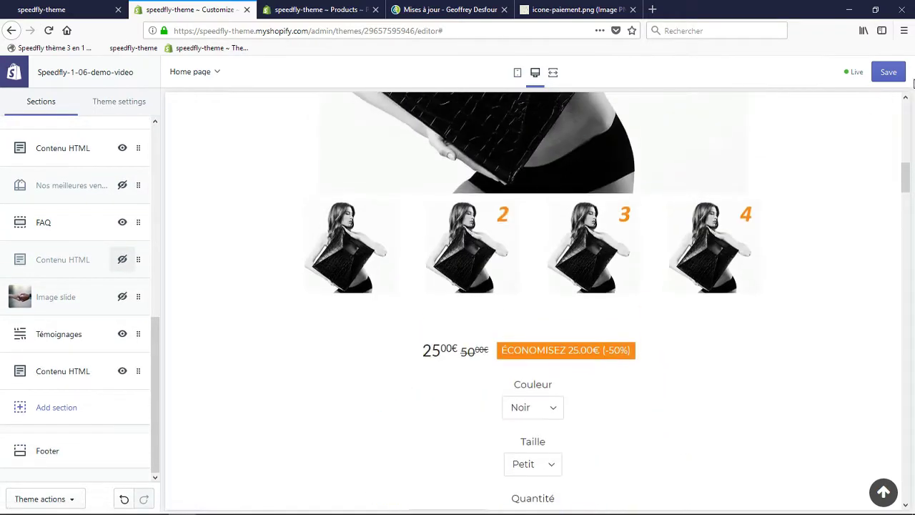
{"action": "left_click", "coordinate": [889, 75]}
Load the storefront home page and check the header, the carousel and the mono-product section directly below it
{"action": "left_click", "coordinate": [42, 9]}
{"action": "scroll", "coordinate": [341, 200], "scroll_direction": "up", "scroll_amount": 10}
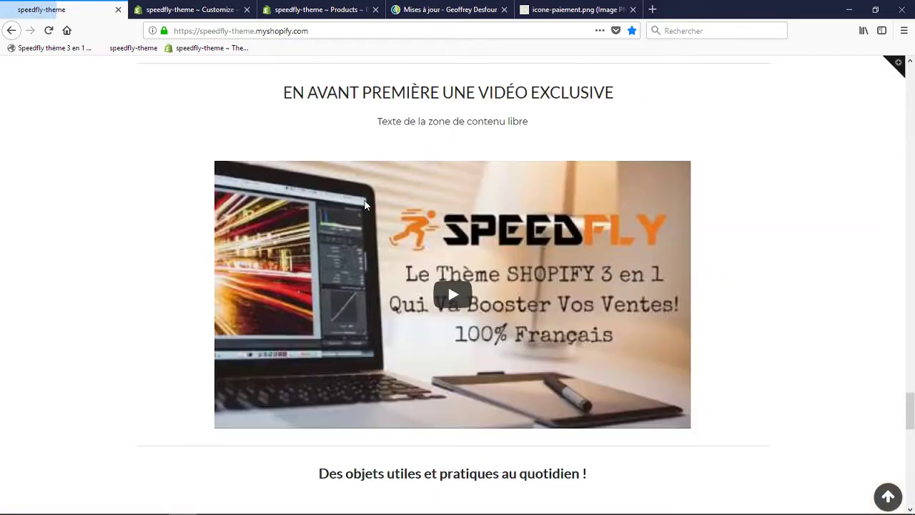
{"action": "left_click_drag", "start_coordinate": [909, 411], "coordinate": [909, 78]}
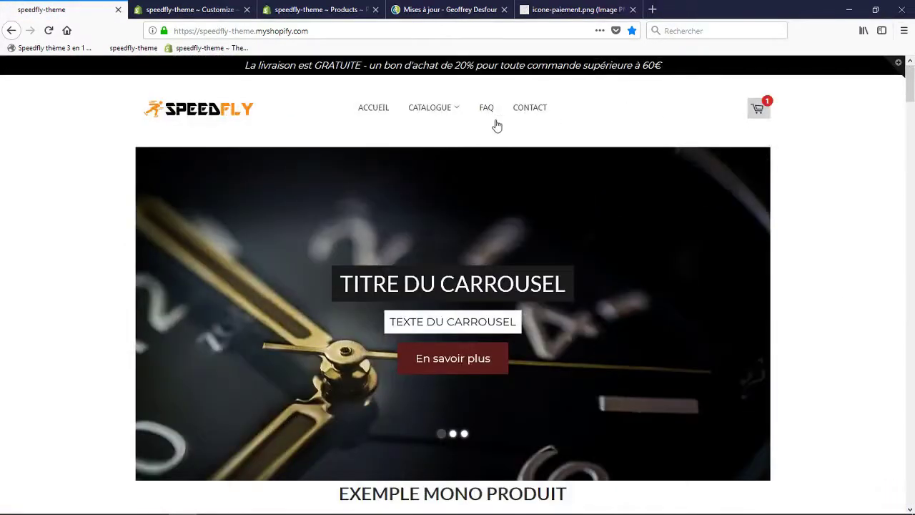
{"action": "scroll", "coordinate": [435, 215], "scroll_direction": "down", "scroll_amount": 4}
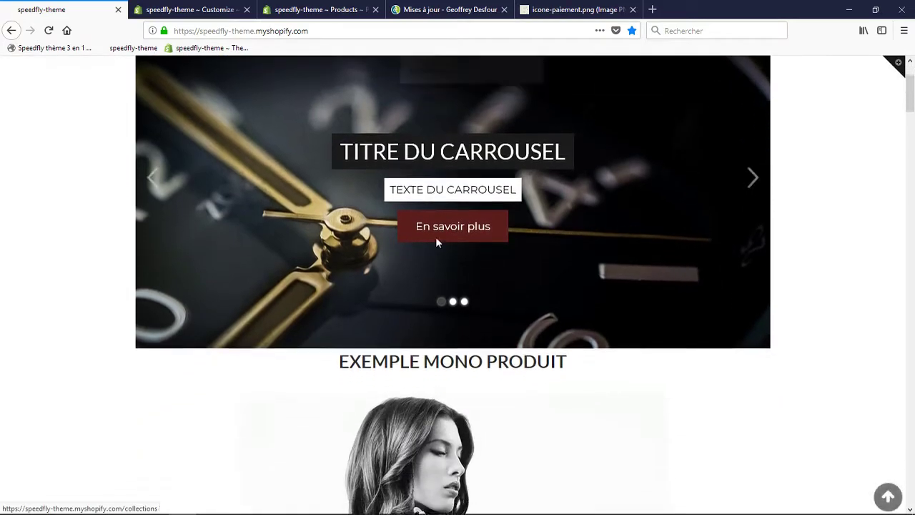
{"action": "scroll", "coordinate": [427, 186], "scroll_direction": "down", "scroll_amount": 1}
{"action": "scroll", "coordinate": [405, 306], "scroll_direction": "up", "scroll_amount": 2}
{"action": "scroll", "coordinate": [405, 306], "scroll_direction": "up", "scroll_amount": 3}
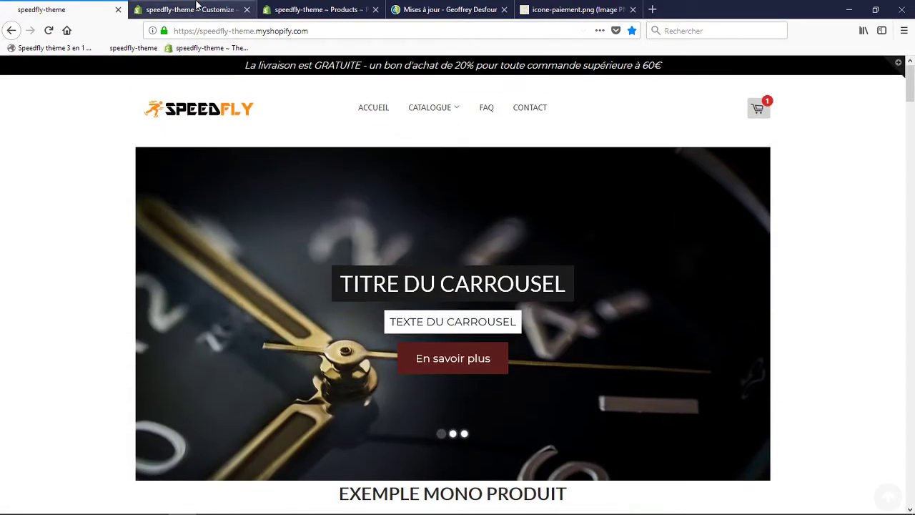
In the theme editor, make the Focus sur notre produit section visible again and save the theme
{"action": "left_click", "coordinate": [196, 9]}
{"action": "scroll", "coordinate": [119, 286], "scroll_direction": "up", "scroll_amount": 5}
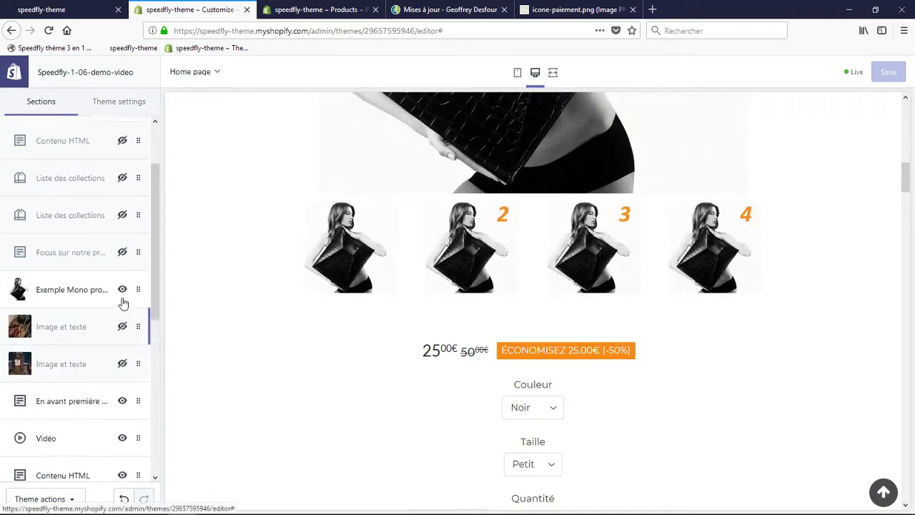
{"action": "left_click", "coordinate": [123, 279]}
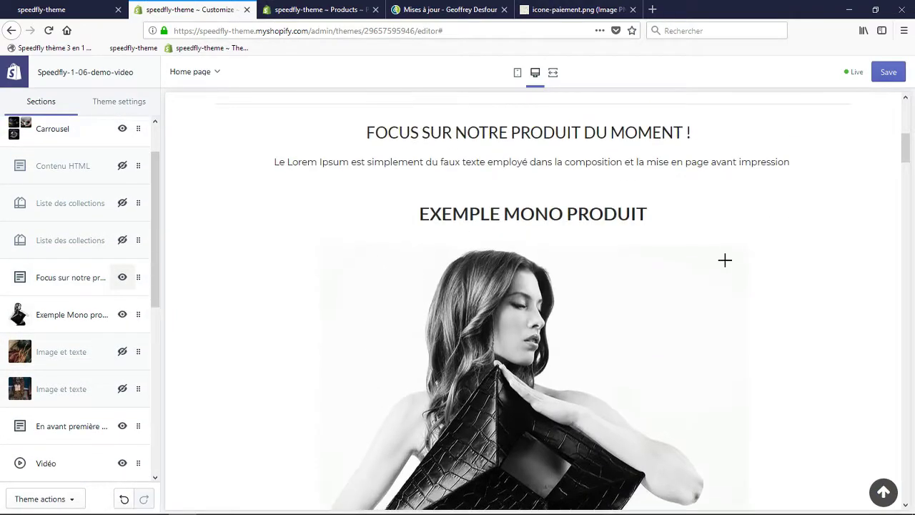
{"action": "left_click", "coordinate": [889, 73]}
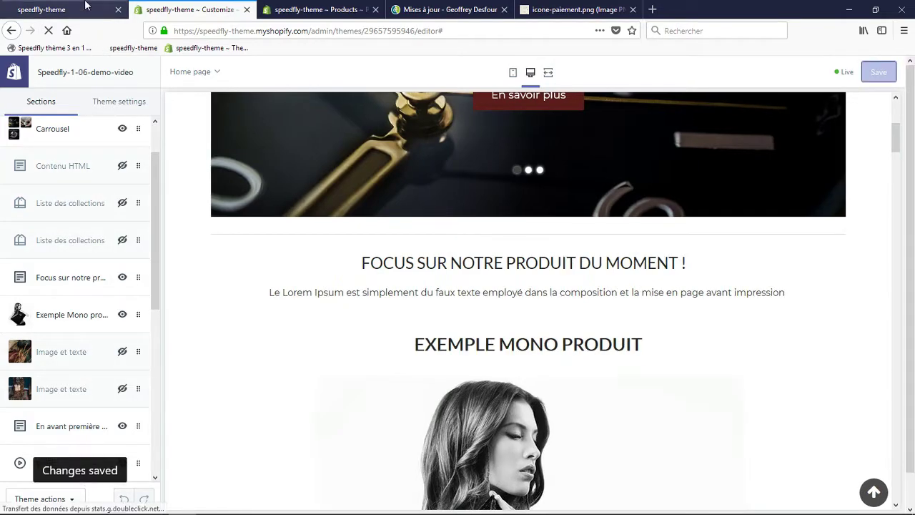
Reload the storefront home page and examine it from the carousel and mono-product section down to the FAQ and testimonials
{"action": "left_click", "coordinate": [84, 8]}
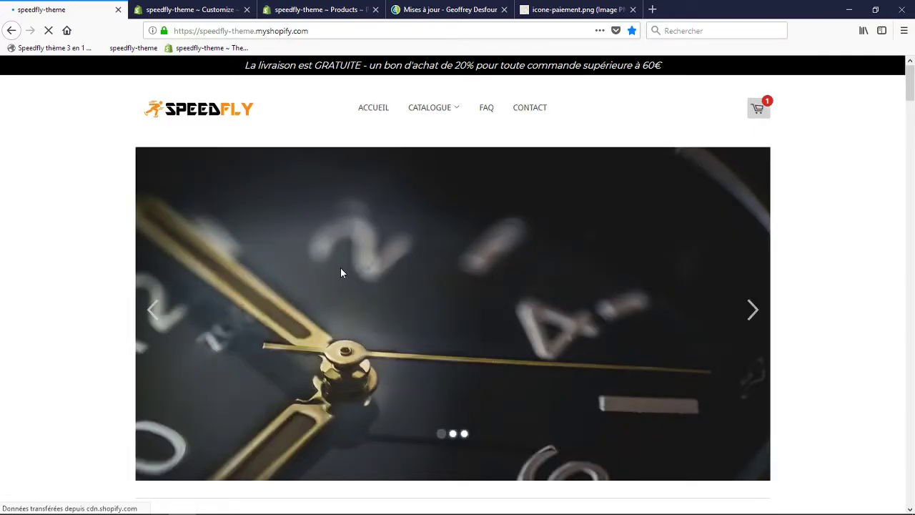
{"action": "scroll", "coordinate": [340, 268], "scroll_direction": "down", "scroll_amount": 10}
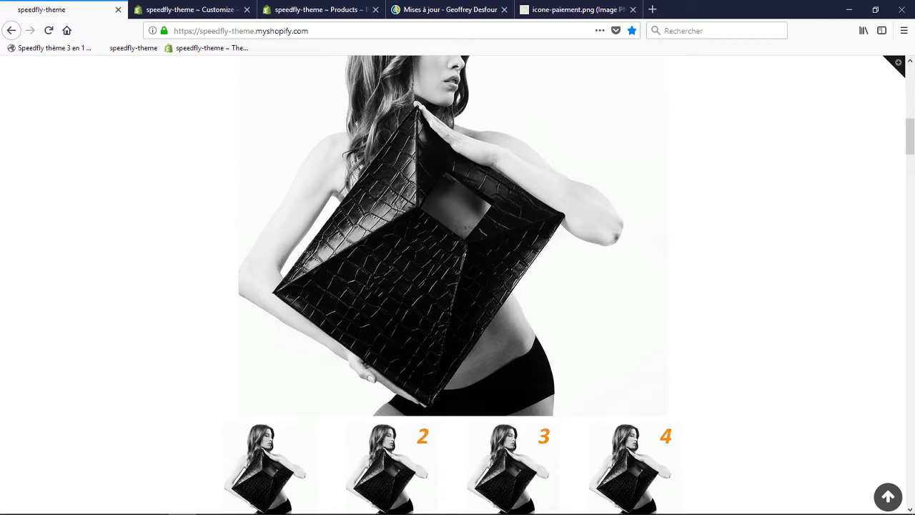
{"action": "scroll", "coordinate": [452, 316], "scroll_direction": "down", "scroll_amount": 15}
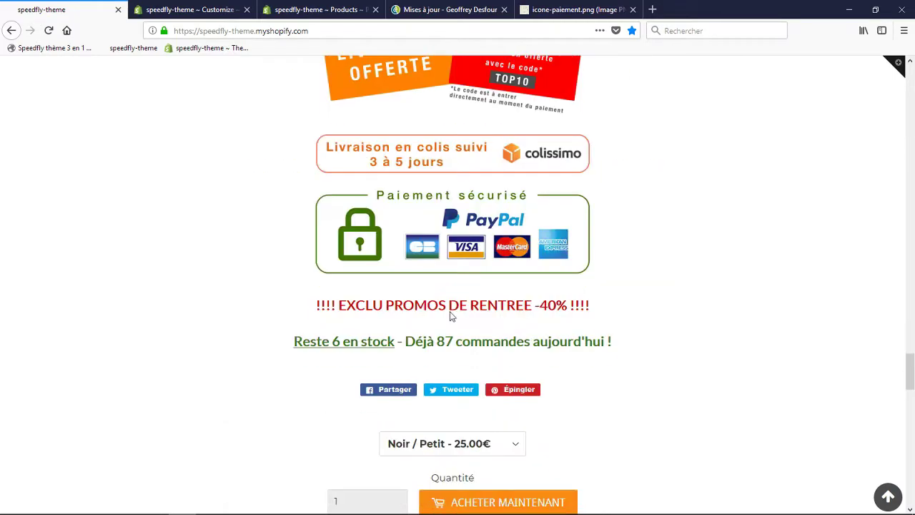
{"action": "scroll", "coordinate": [451, 316], "scroll_direction": "down", "scroll_amount": 18}
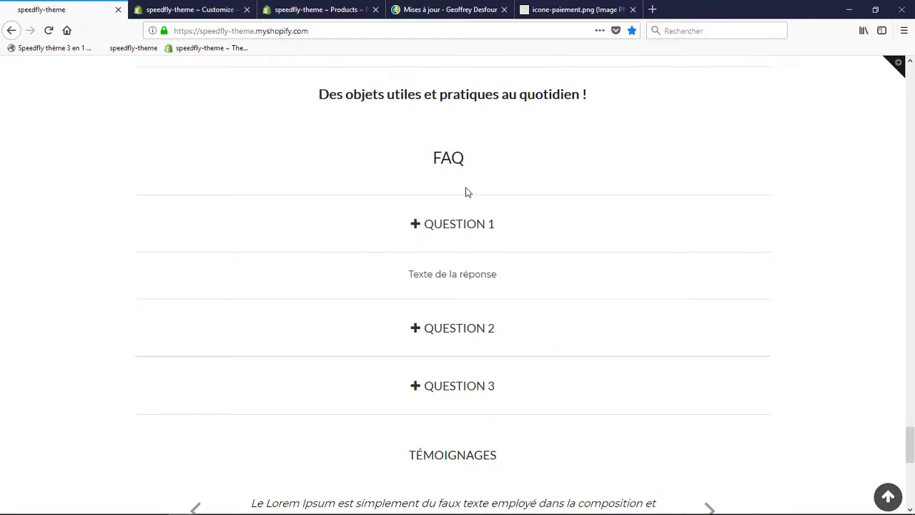
{"action": "scroll", "coordinate": [465, 193], "scroll_direction": "down", "scroll_amount": 4}
{"action": "scroll", "coordinate": [470, 212], "scroll_direction": "up", "scroll_amount": 5}
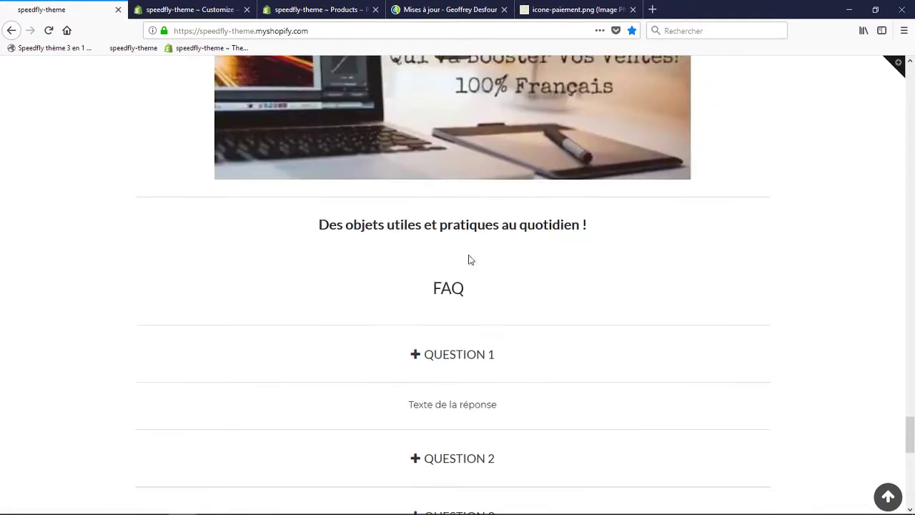
In the theme editor, hide the Contenu HTML section below the Vidéo section and save the theme
{"action": "left_click", "coordinate": [190, 9]}
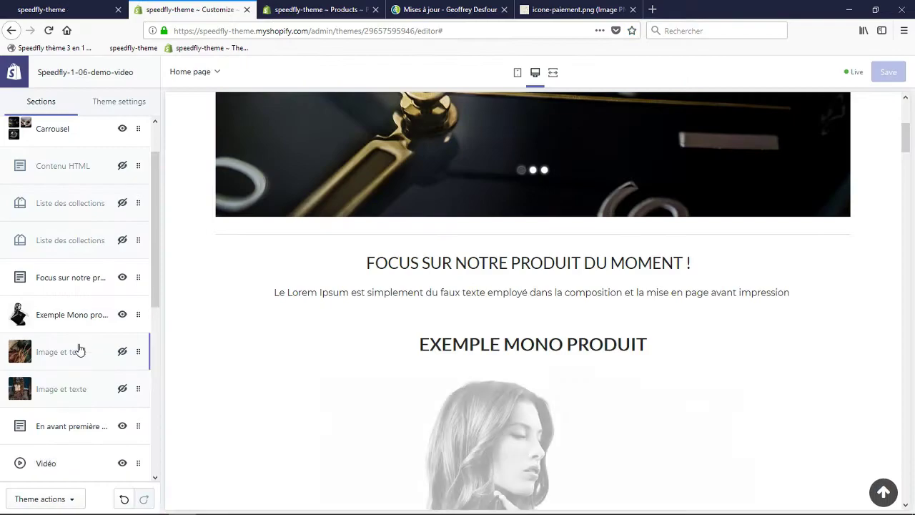
{"action": "scroll", "coordinate": [97, 361], "scroll_direction": "down", "scroll_amount": 3}
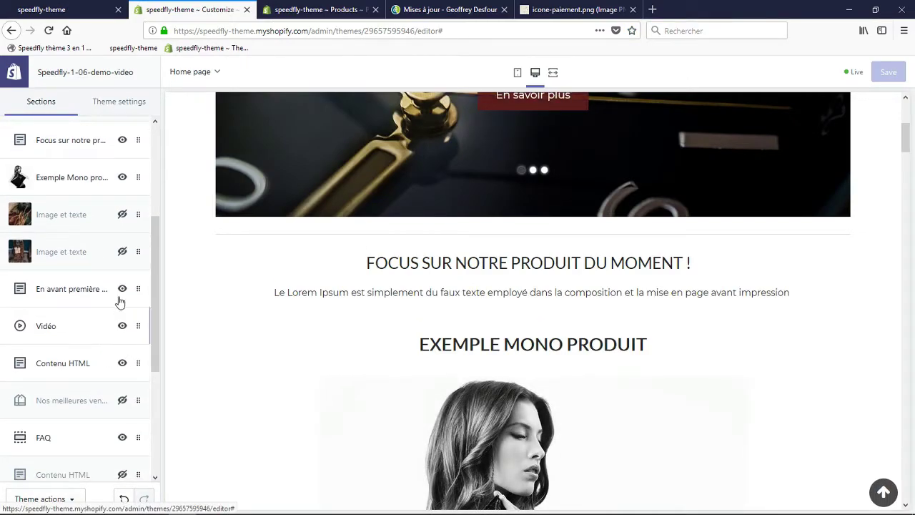
{"action": "scroll", "coordinate": [118, 354], "scroll_direction": "down", "scroll_amount": 3}
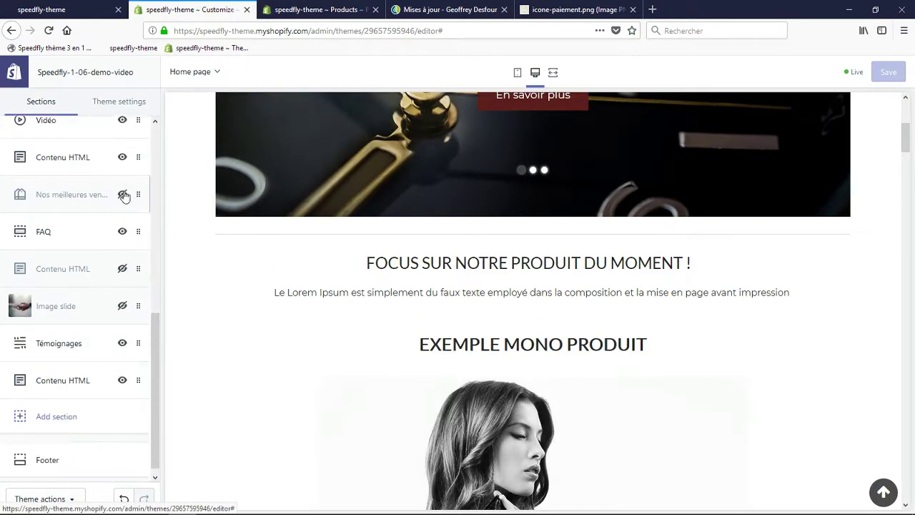
{"action": "left_click", "coordinate": [123, 158]}
{"action": "left_click", "coordinate": [894, 80]}
Reload the storefront home page and examine its sections from the product description and video down to the reassurance blocks
{"action": "left_click", "coordinate": [50, 6]}
{"action": "left_click", "coordinate": [250, 31]}
{"action": "key", "text": "Return"}
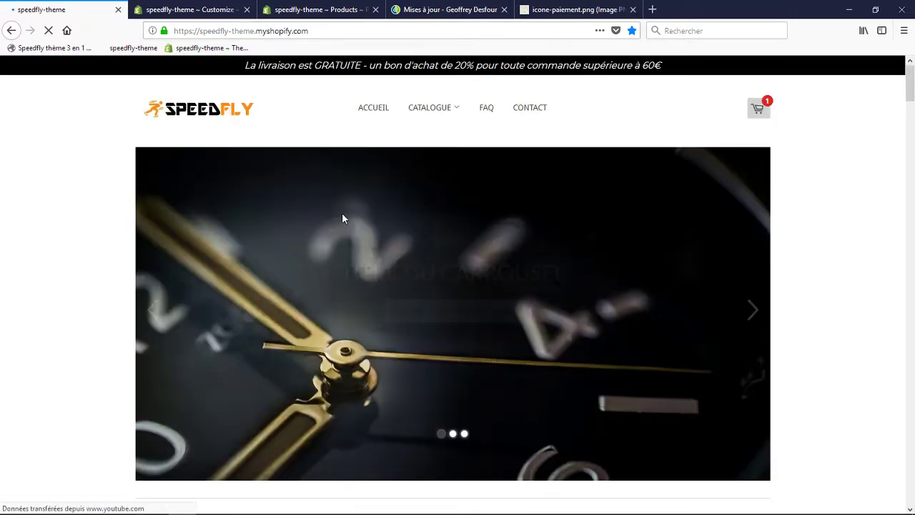
{"action": "scroll", "coordinate": [342, 214], "scroll_direction": "down", "scroll_amount": 3}
{"action": "scroll", "coordinate": [365, 213], "scroll_direction": "down", "scroll_amount": 20}
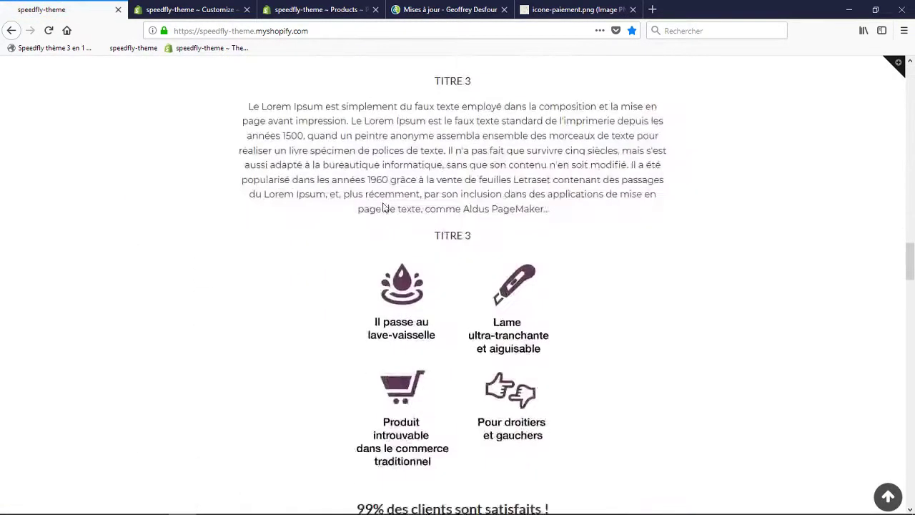
{"action": "scroll", "coordinate": [383, 208], "scroll_direction": "down", "scroll_amount": 15}
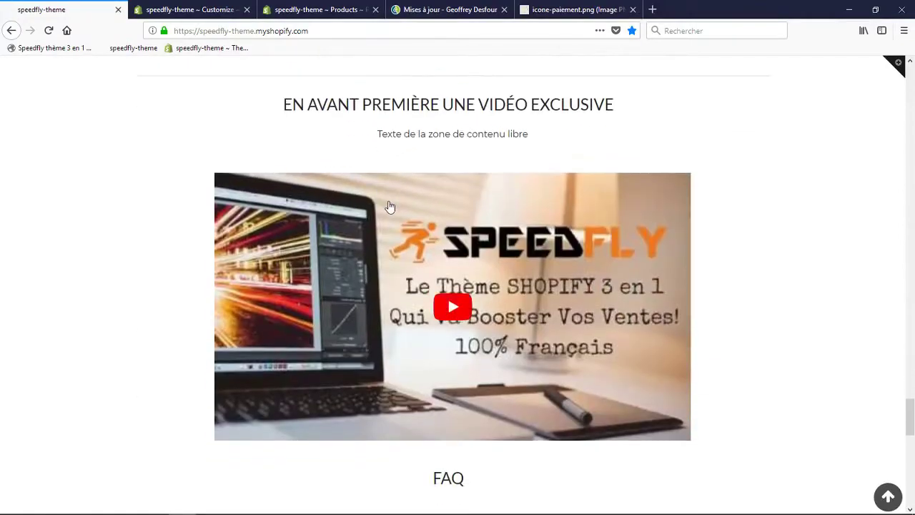
{"action": "scroll", "coordinate": [472, 143], "scroll_direction": "up", "scroll_amount": 1}
{"action": "scroll", "coordinate": [482, 215], "scroll_direction": "down", "scroll_amount": 6}
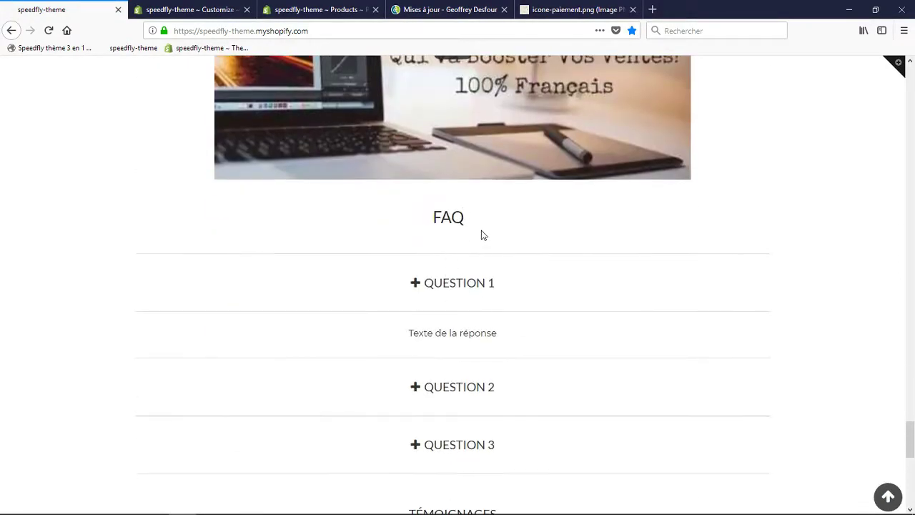
{"action": "scroll", "coordinate": [441, 279], "scroll_direction": "down", "scroll_amount": 8}
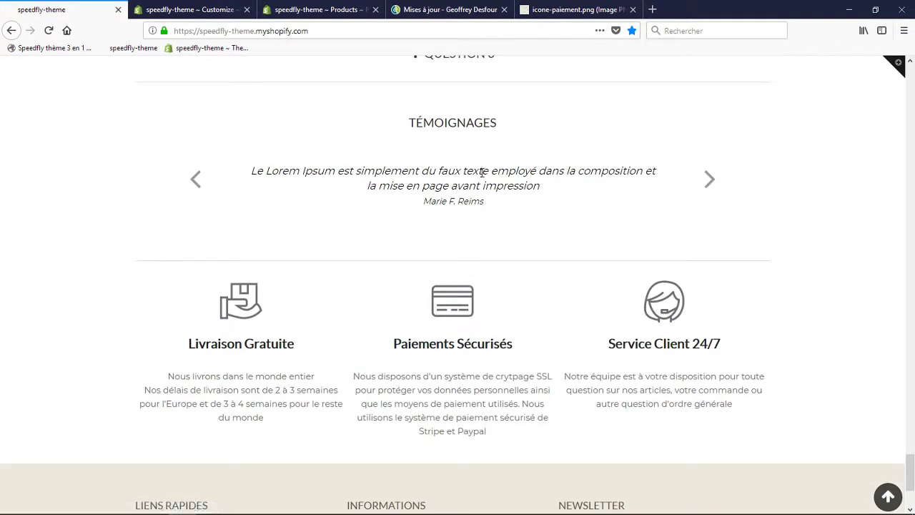
Review the storefront's FAQ, testimonials, reassurance blocks and footer again, and return to the carousel at the start of the page
{"action": "scroll", "coordinate": [458, 322], "scroll_direction": "up", "scroll_amount": 3}
{"action": "scroll", "coordinate": [327, 163], "scroll_direction": "up", "scroll_amount": 9}
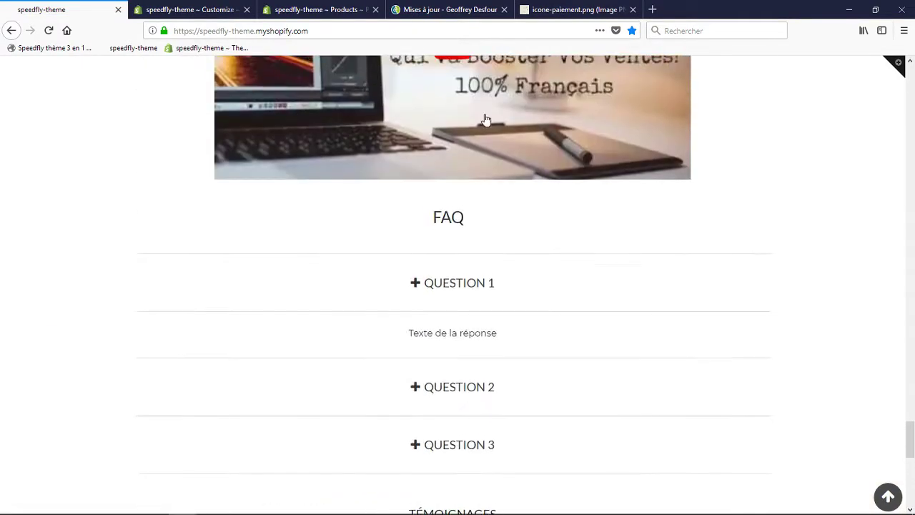
{"action": "scroll", "coordinate": [329, 172], "scroll_direction": "down", "scroll_amount": 8}
{"action": "scroll", "coordinate": [328, 174], "scroll_direction": "down", "scroll_amount": 3}
{"action": "scroll", "coordinate": [327, 174], "scroll_direction": "up", "scroll_amount": 4}
{"action": "scroll", "coordinate": [360, 235], "scroll_direction": "down", "scroll_amount": 6}
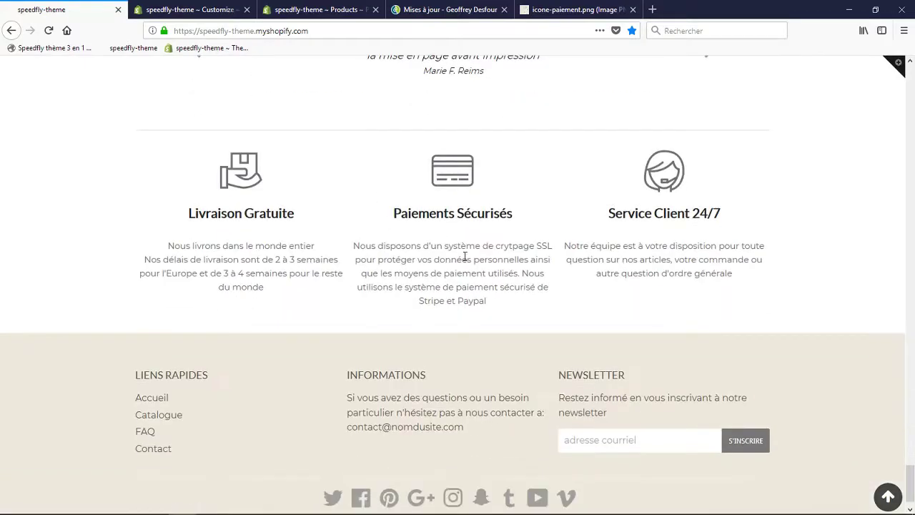
{"action": "scroll", "coordinate": [465, 259], "scroll_direction": "up", "scroll_amount": 10}
{"action": "scroll", "coordinate": [465, 261], "scroll_direction": "down", "scroll_amount": 4}
{"action": "scroll", "coordinate": [465, 261], "scroll_direction": "up", "scroll_amount": 15}
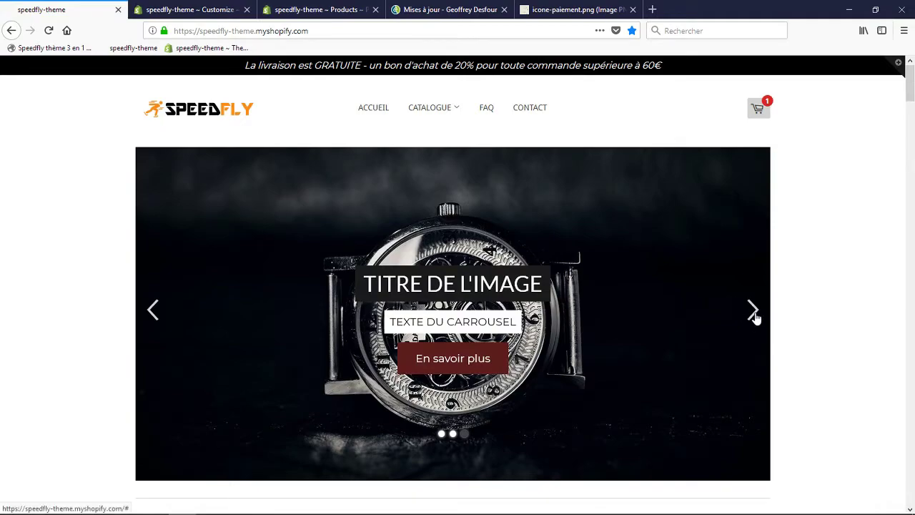
In the theme editor, show Nos meilleures ventes and the Contenu HTML sections below Vidéo and below FAQ again
{"action": "left_click", "coordinate": [204, 10]}
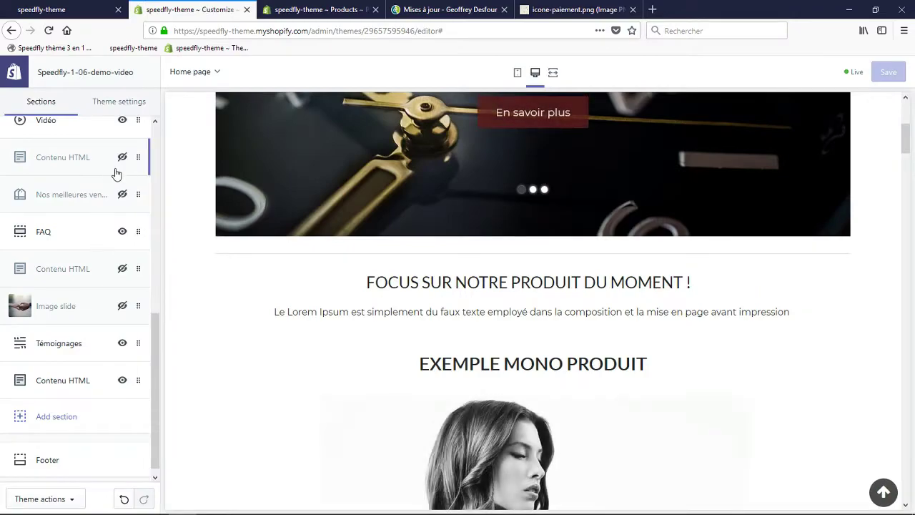
{"action": "scroll", "coordinate": [116, 186], "scroll_direction": "up", "scroll_amount": 2}
{"action": "left_click", "coordinate": [123, 226]}
{"action": "left_click", "coordinate": [124, 266]}
{"action": "left_click", "coordinate": [122, 337]}
{"action": "scroll", "coordinate": [123, 293], "scroll_direction": "up", "scroll_amount": 3}
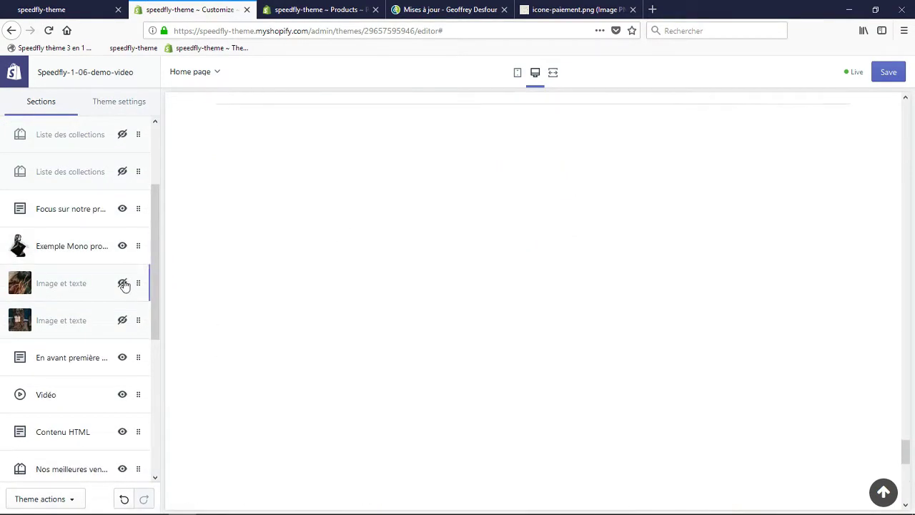
Make both Image et texte sections, both Liste des collections and the Contenu HTML below the Carrousel visible again
{"action": "left_click", "coordinate": [122, 283]}
{"action": "left_click", "coordinate": [122, 320]}
{"action": "left_click", "coordinate": [122, 171]}
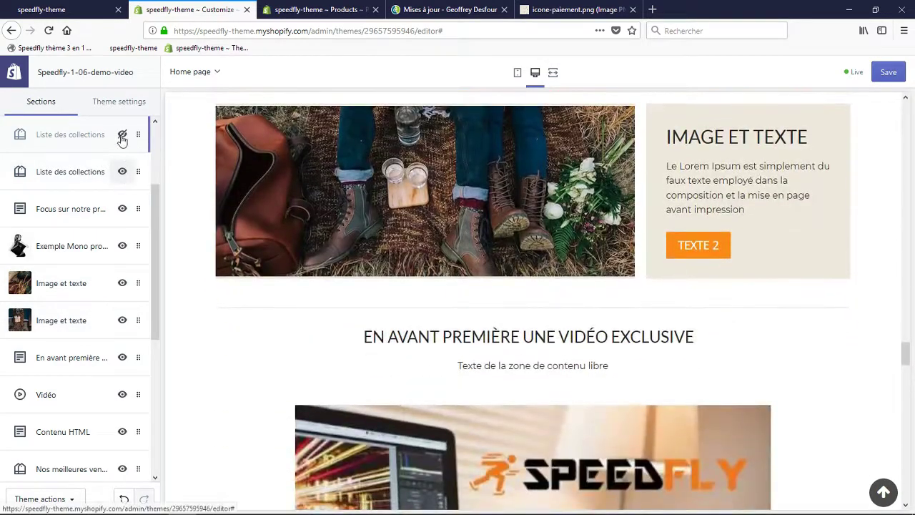
{"action": "left_click", "coordinate": [123, 134]}
{"action": "scroll", "coordinate": [125, 214], "scroll_direction": "up", "scroll_amount": 2}
{"action": "left_click", "coordinate": [123, 221]}
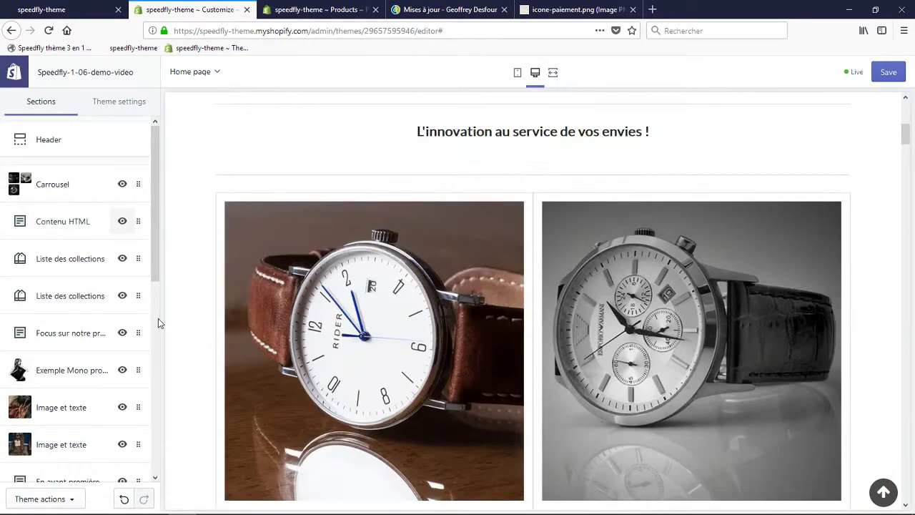
Save the section visibility changes, switch the theme choice from Version Mono-produit to Version Deluxe, and save again
{"action": "scroll", "coordinate": [143, 329], "scroll_direction": "down", "scroll_amount": 10}
{"action": "left_click", "coordinate": [886, 73]}
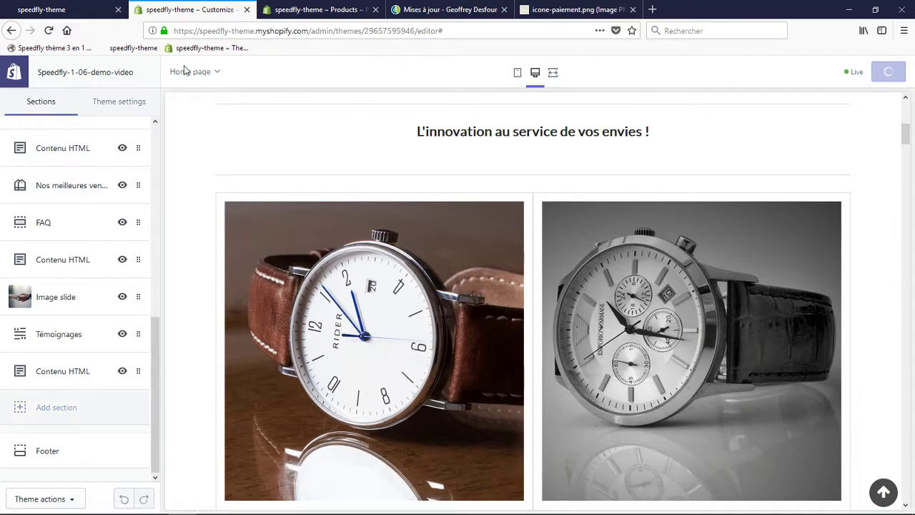
{"action": "left_click", "coordinate": [119, 104]}
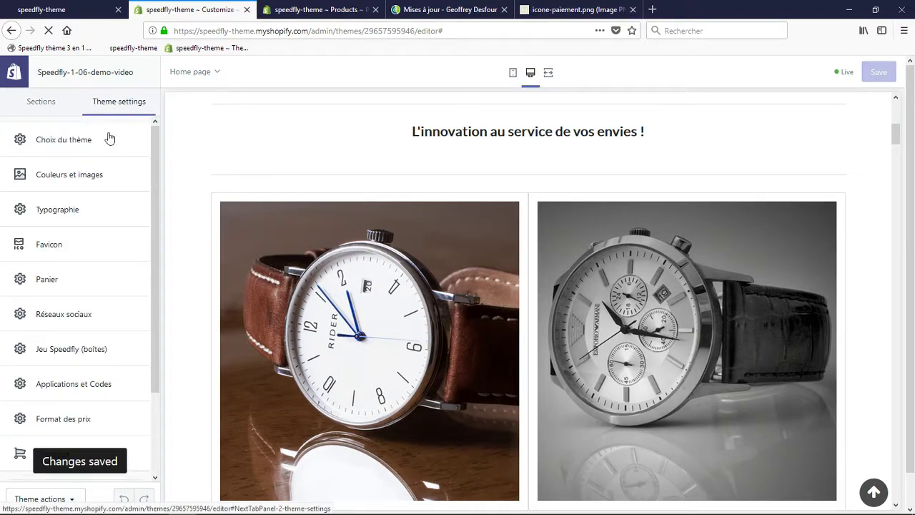
{"action": "left_click", "coordinate": [63, 141]}
{"action": "left_click", "coordinate": [45, 156]}
{"action": "left_click", "coordinate": [43, 115]}
{"action": "left_click", "coordinate": [887, 72]}
Consult the theme update list, reload the storefront home page to check the Deluxe version, and return to the theme editor
{"action": "left_click", "coordinate": [431, 9]}
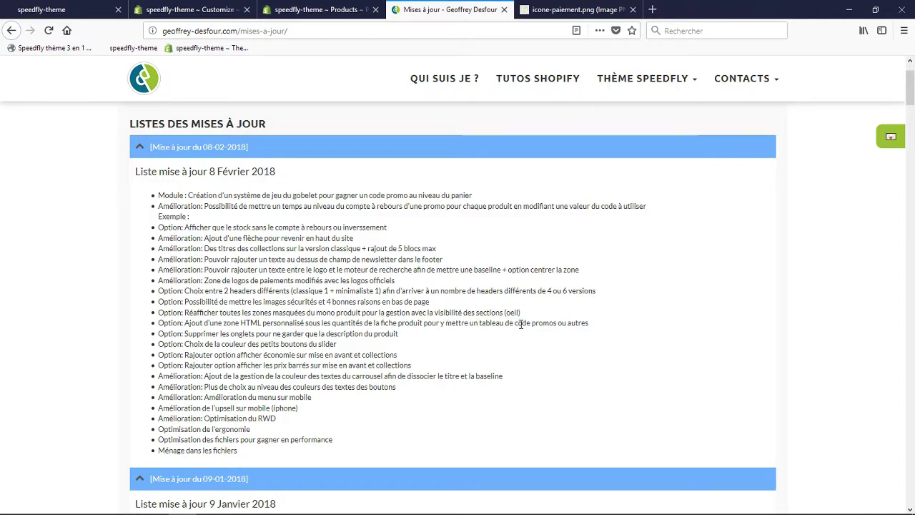
{"action": "left_click", "coordinate": [314, 9]}
{"action": "left_click", "coordinate": [190, 10]}
{"action": "left_click", "coordinate": [315, 9]}
{"action": "left_click", "coordinate": [189, 9]}
{"action": "left_click", "coordinate": [91, 9]}
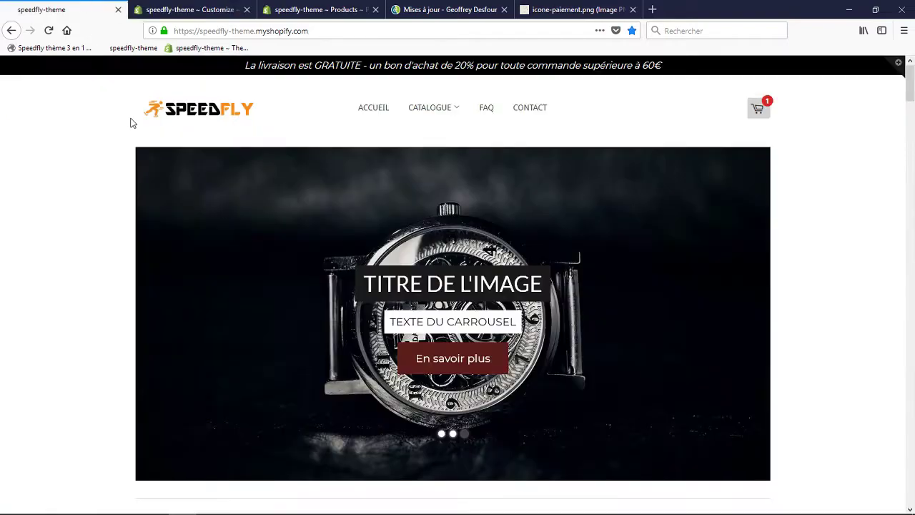
{"action": "left_click", "coordinate": [135, 50]}
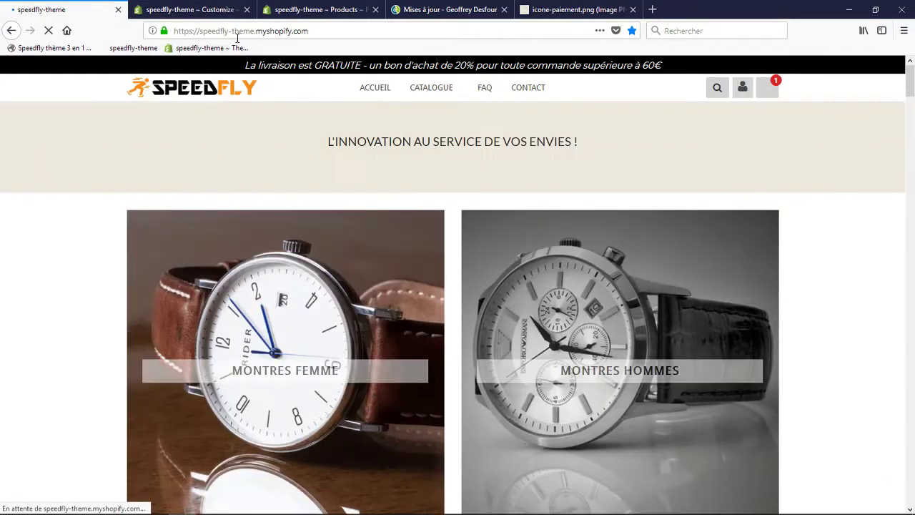
{"action": "left_click", "coordinate": [189, 10]}
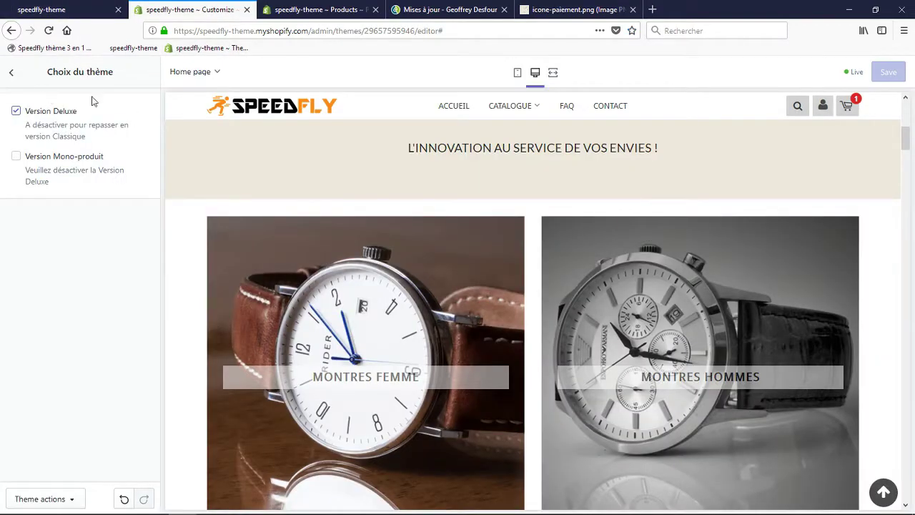
Open the product Produit from the Montres femme collection in the preview and its Product section settings at Zone HTML sous le panier
{"action": "mouse_move", "coordinate": [510, 116]}
{"action": "left_click", "coordinate": [524, 184]}
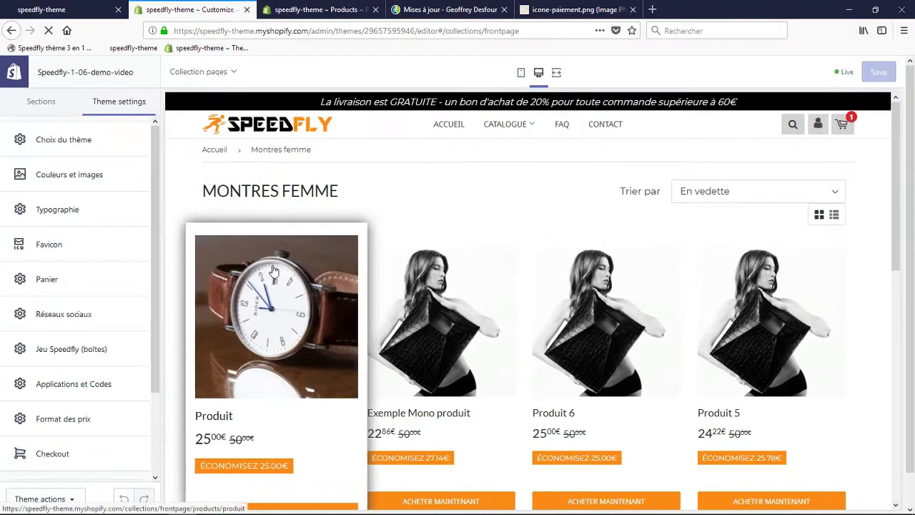
{"action": "left_click", "coordinate": [274, 270]}
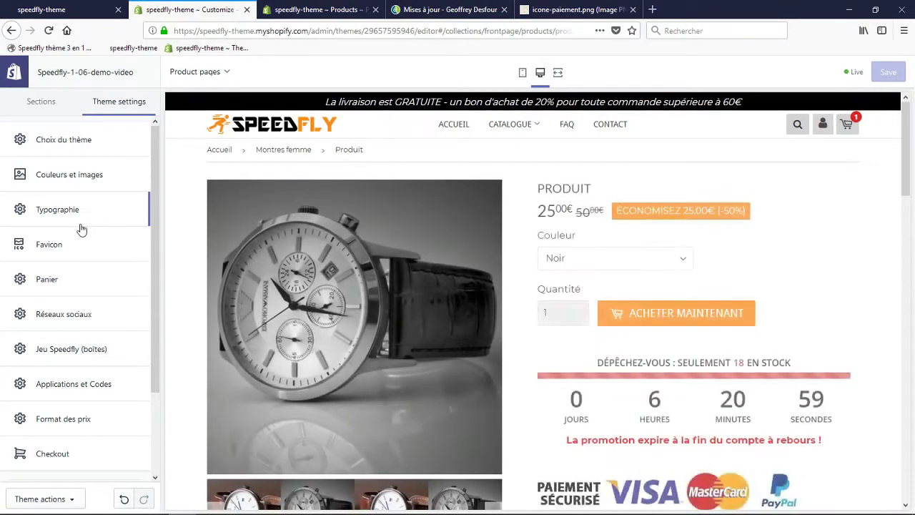
{"action": "left_click", "coordinate": [55, 109]}
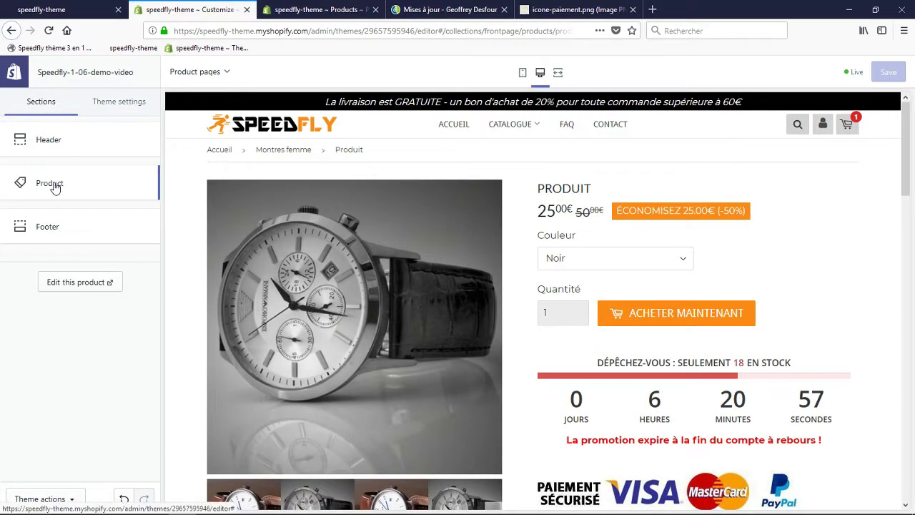
{"action": "left_click", "coordinate": [49, 180]}
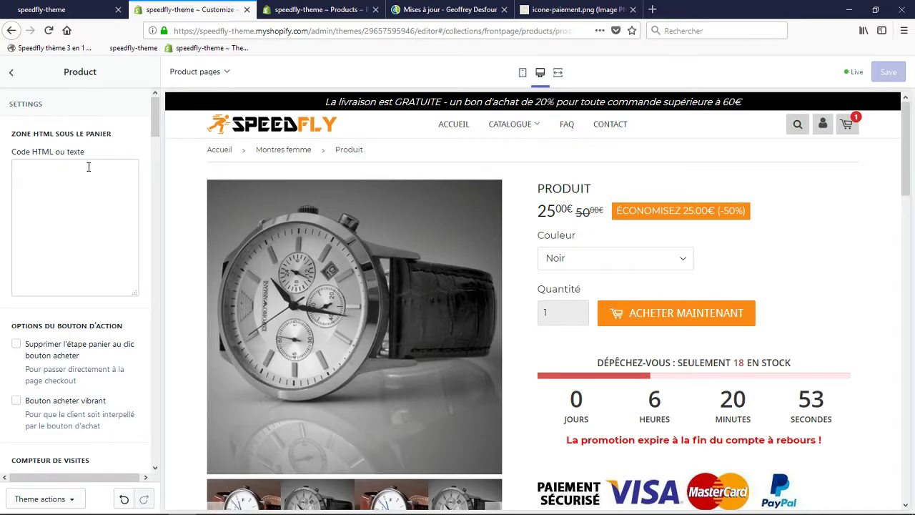
{"action": "left_click", "coordinate": [43, 179]}
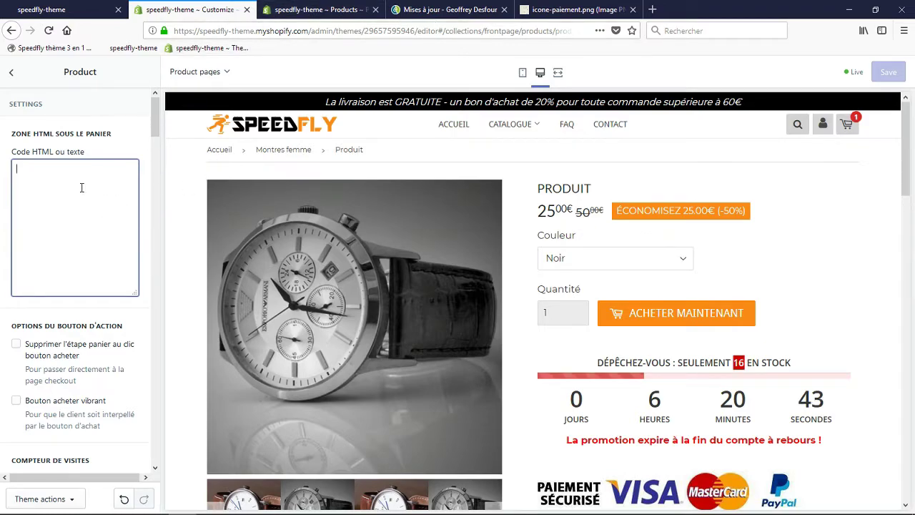
From the update list's website, open the Ressources pour le thème Speedfly page in a new browser tab
{"action": "left_click", "coordinate": [442, 9]}
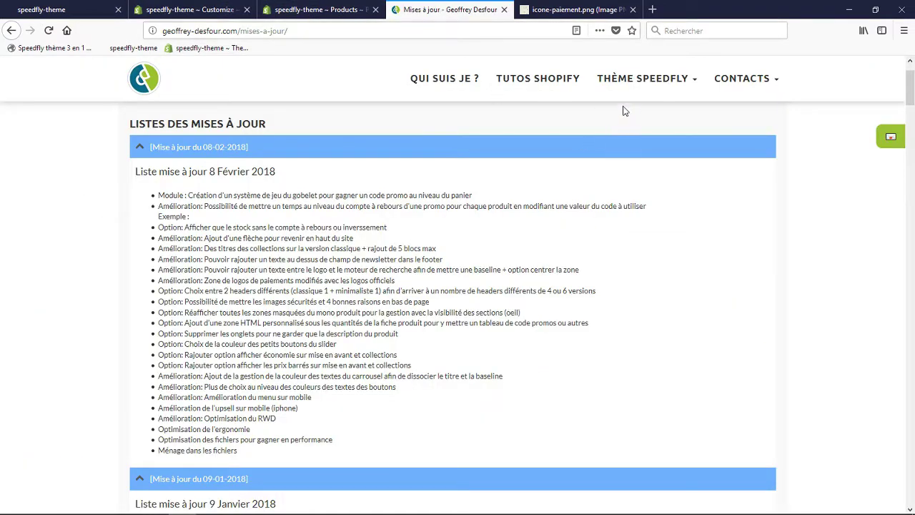
{"action": "mouse_move", "coordinate": [647, 80]}
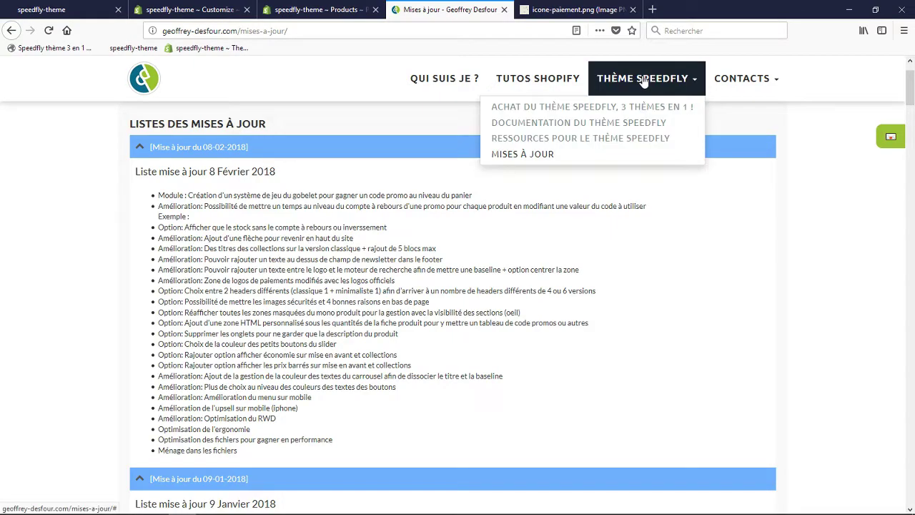
{"action": "middle_click", "coordinate": [578, 137]}
{"action": "left_click", "coordinate": [570, 9]}
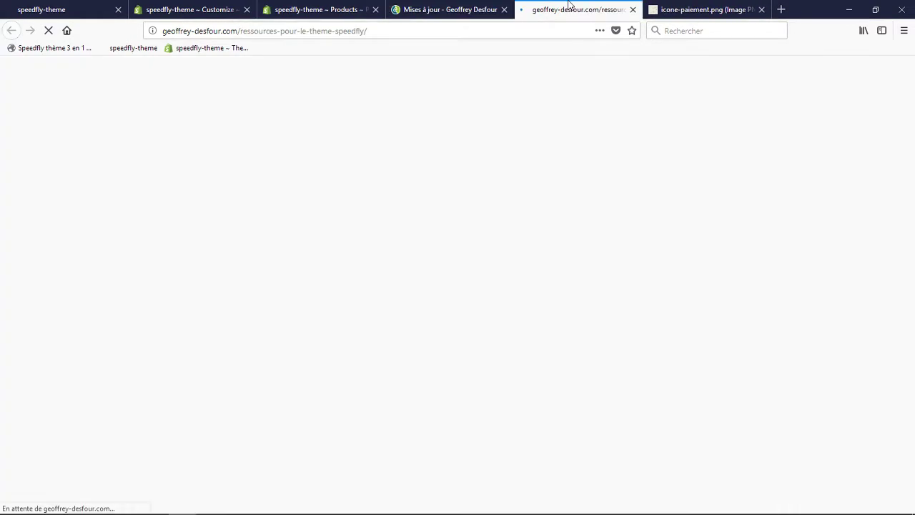
Dismiss the newsletter pop-up and copy the whole HTML block under Code pour le tableau de codes promos
{"action": "scroll", "coordinate": [401, 341], "scroll_direction": "down", "scroll_amount": 10}
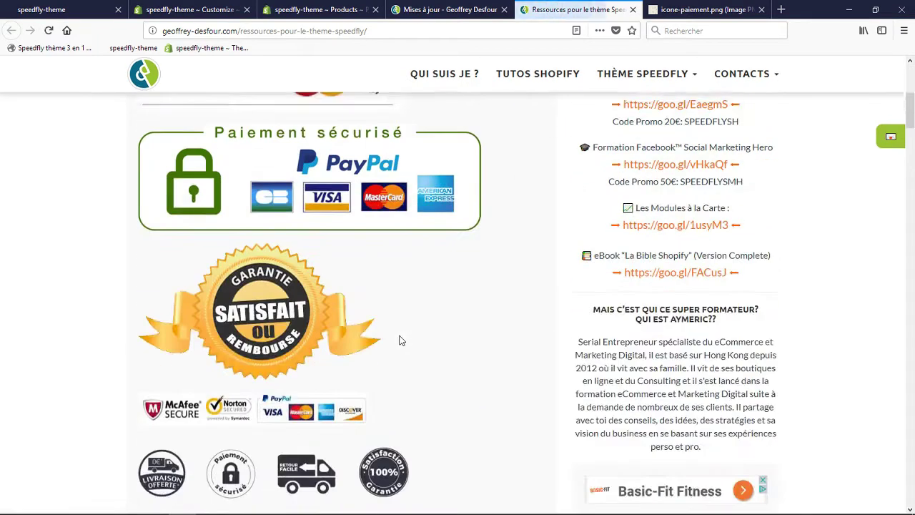
{"action": "scroll", "coordinate": [400, 338], "scroll_direction": "down", "scroll_amount": 5}
{"action": "scroll", "coordinate": [399, 334], "scroll_direction": "down", "scroll_amount": 5}
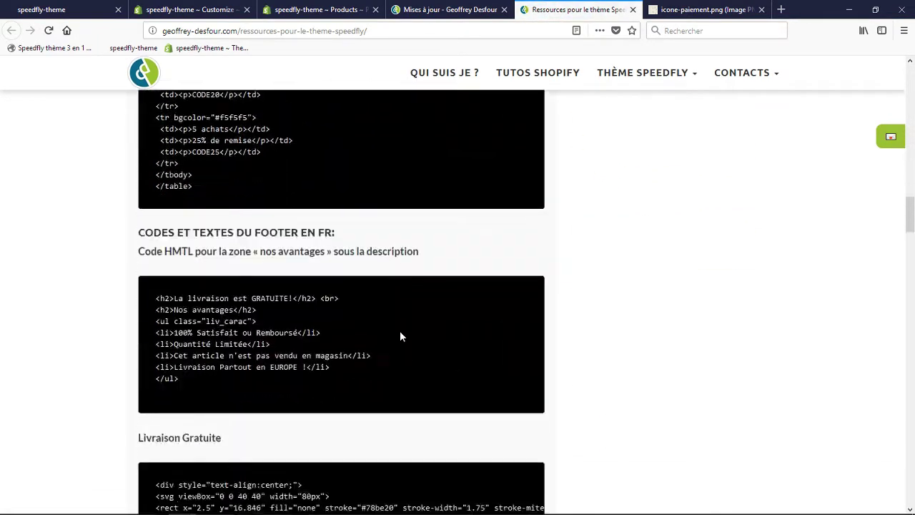
{"action": "scroll", "coordinate": [400, 333], "scroll_direction": "up", "scroll_amount": 4}
{"action": "scroll", "coordinate": [192, 306], "scroll_direction": "up", "scroll_amount": 1}
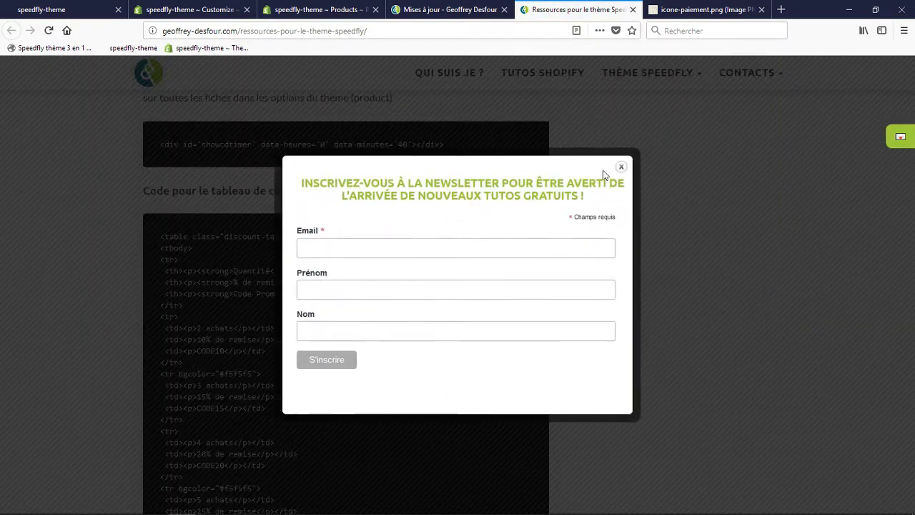
{"action": "left_click", "coordinate": [623, 167]}
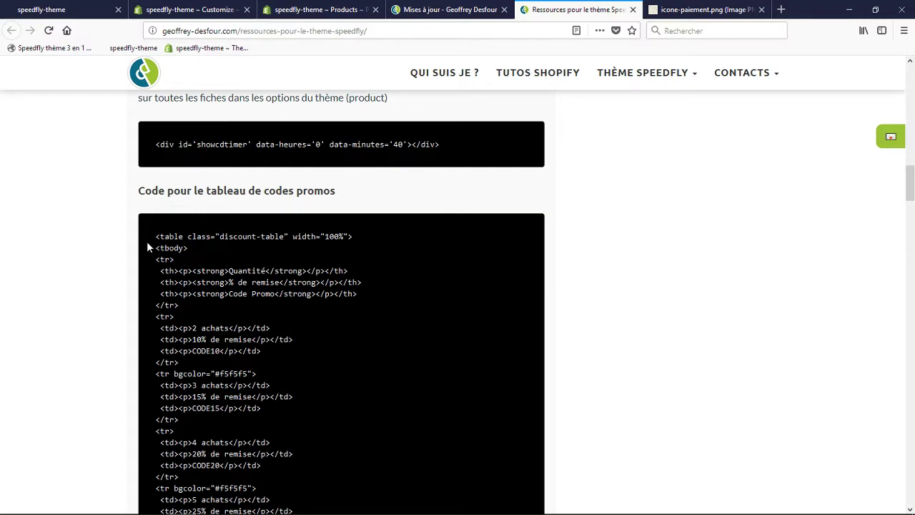
{"action": "left_click_drag", "start_coordinate": [156, 241], "coordinate": [215, 323]}
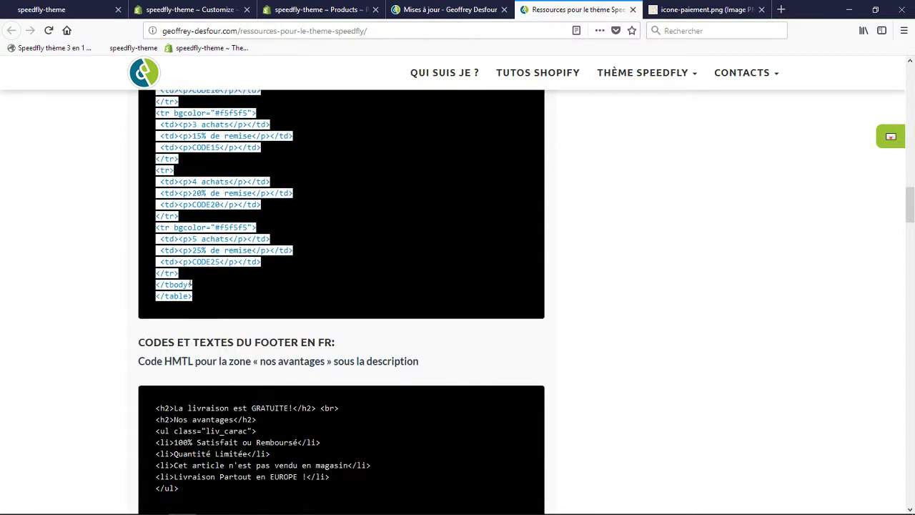
In the theme editor, paste the promo code table HTML into the product page's Zone HTML sous le panier and save
{"action": "left_click", "coordinate": [451, 8]}
{"action": "left_click", "coordinate": [315, 9]}
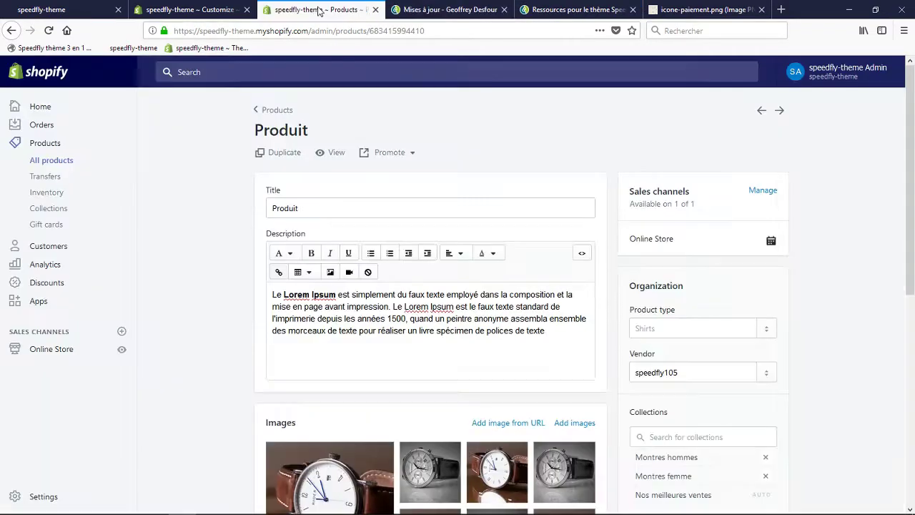
{"action": "left_click", "coordinate": [214, 9]}
{"action": "left_click", "coordinate": [70, 201]}
{"action": "key", "text": "ctrl+v"}
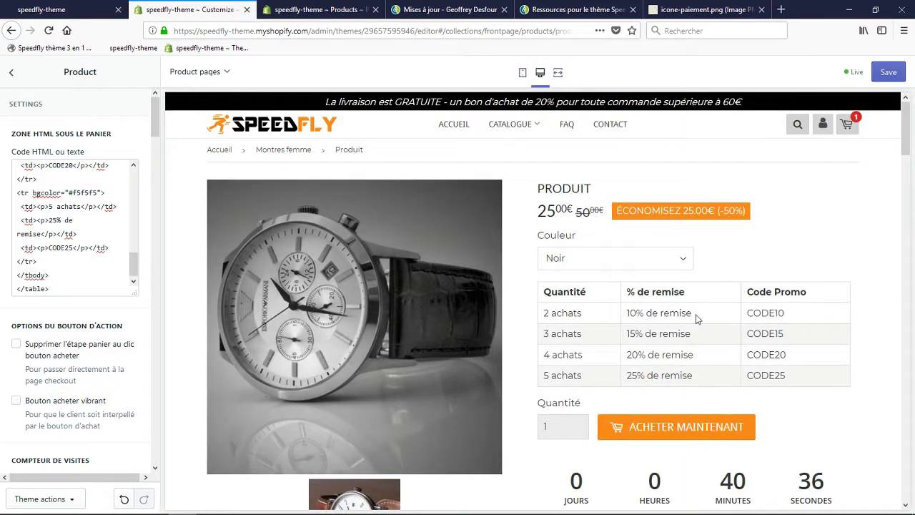
{"action": "left_click", "coordinate": [63, 249]}
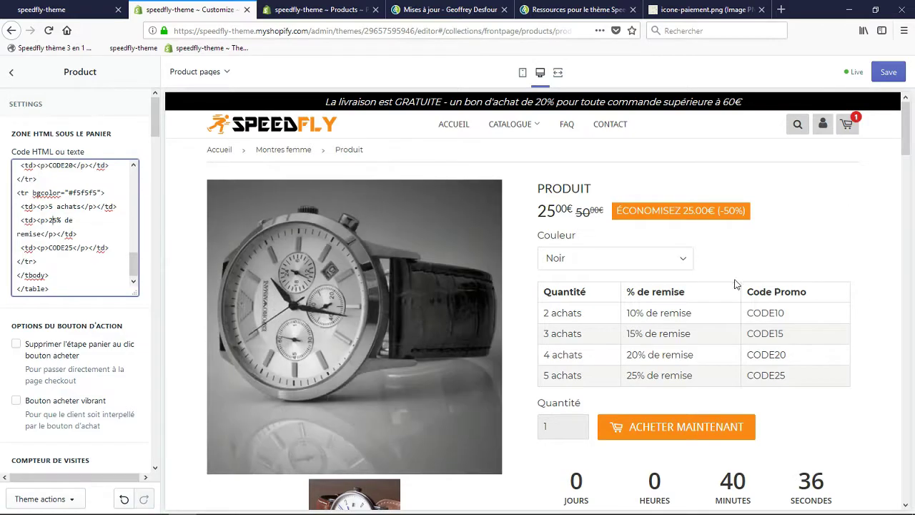
{"action": "scroll", "coordinate": [703, 292], "scroll_direction": "down", "scroll_amount": 3}
{"action": "scroll", "coordinate": [703, 294], "scroll_direction": "up", "scroll_amount": 2}
{"action": "scroll", "coordinate": [703, 294], "scroll_direction": "up", "scroll_amount": 1}
{"action": "left_click", "coordinate": [887, 72]}
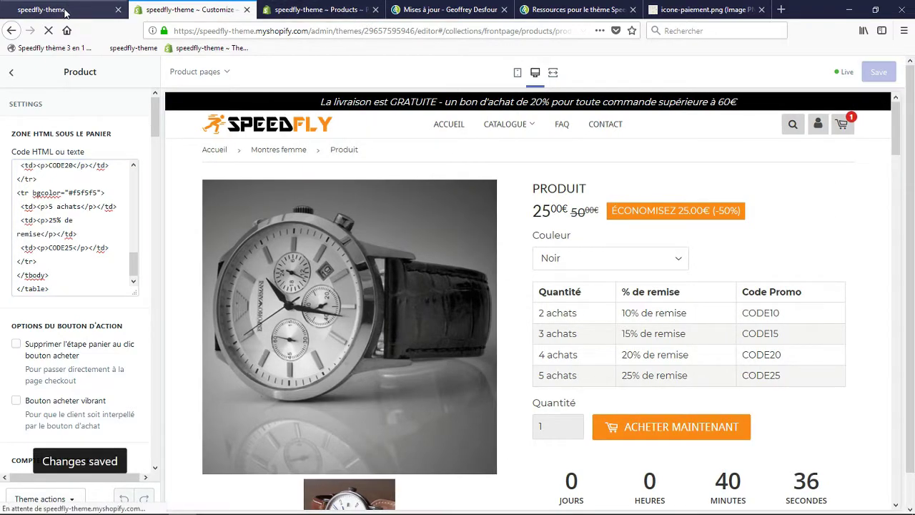
Open Produit from the catalogue's Home page collection on the storefront to check the promo code table
{"action": "left_click", "coordinate": [64, 10]}
{"action": "mouse_move", "coordinate": [452, 98]}
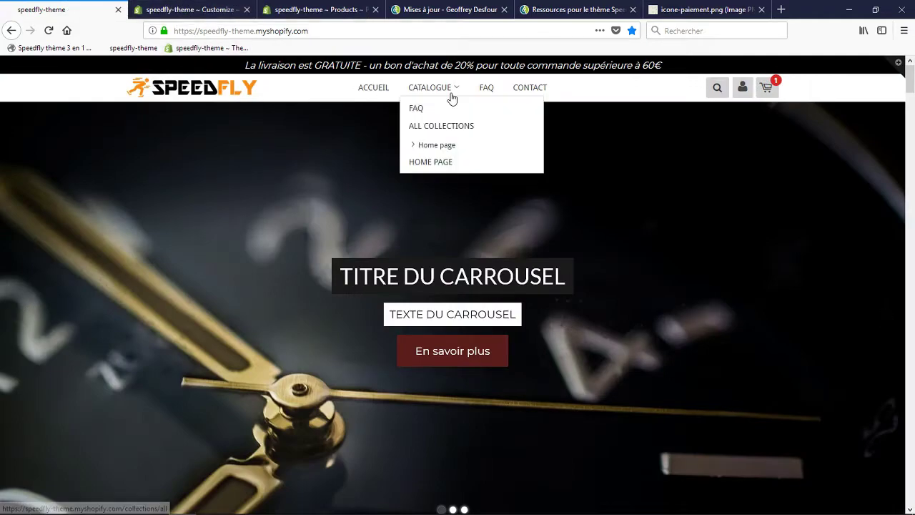
{"action": "left_click", "coordinate": [444, 163]}
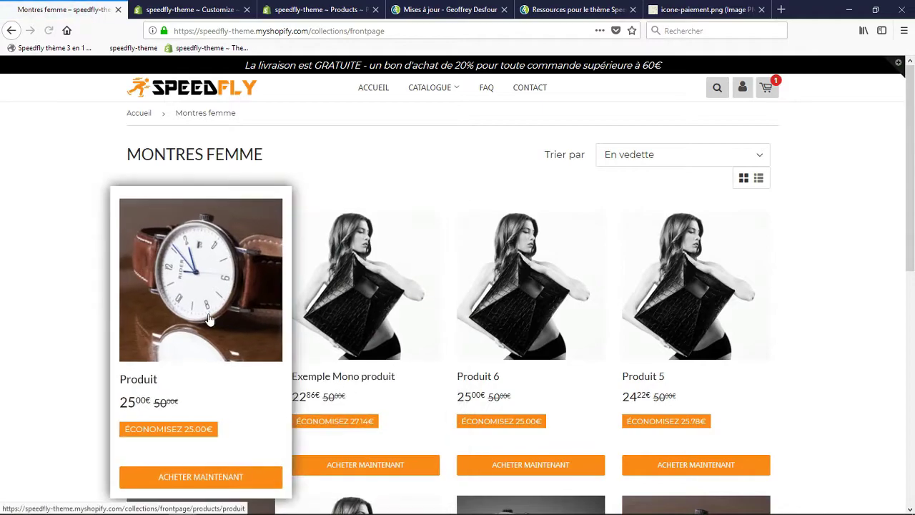
{"action": "left_click", "coordinate": [209, 320]}
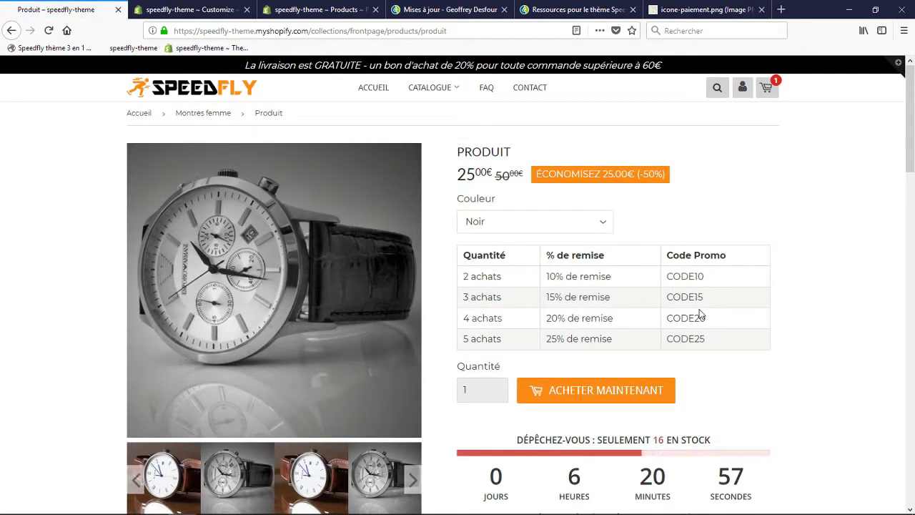
Check the next option in the update list and return to the Product section settings in the theme editor
{"action": "left_click", "coordinate": [449, 10]}
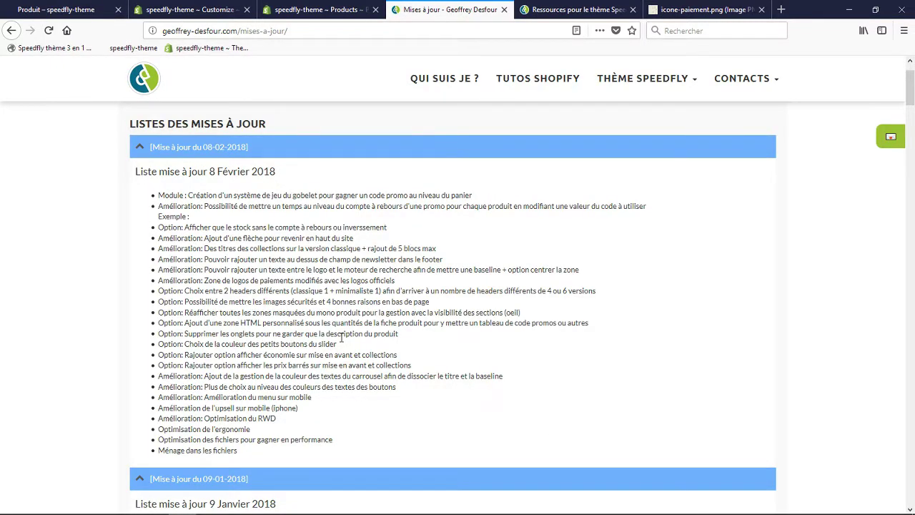
{"action": "left_click", "coordinate": [307, 11]}
{"action": "key", "text": "ctrl+Page_Up"}
{"action": "left_click", "coordinate": [303, 7]}
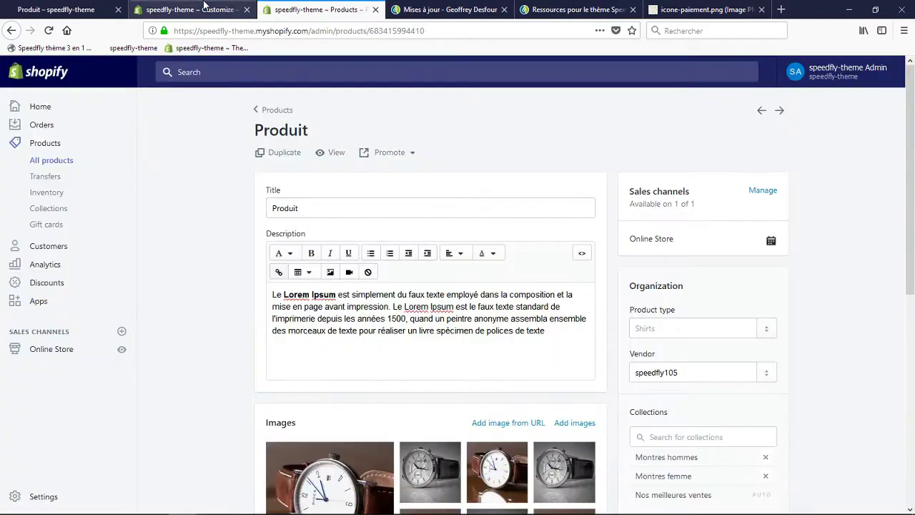
{"action": "key", "text": "ctrl+Page_Up"}
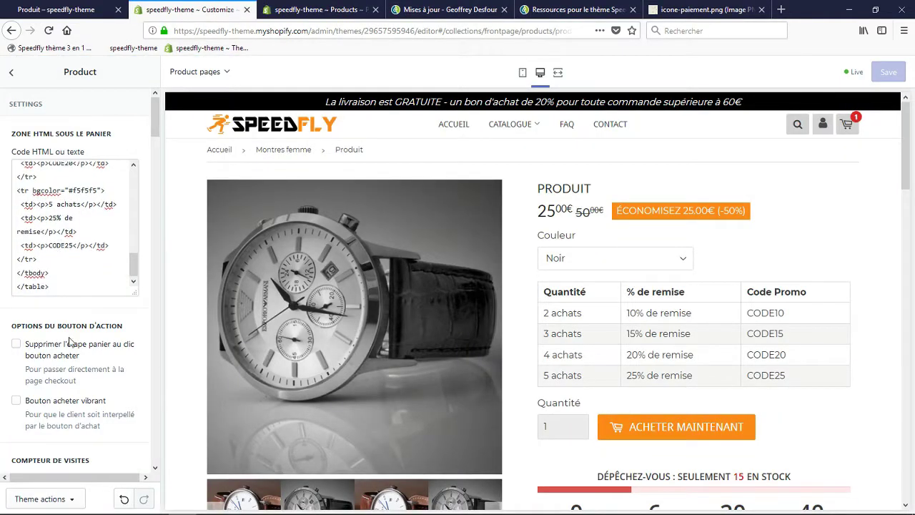
Enable Supprimer les onglets in the product page's Zone de contenu so that only the description is kept
{"action": "scroll", "coordinate": [72, 351], "scroll_direction": "down", "scroll_amount": 2}
{"action": "scroll", "coordinate": [47, 331], "scroll_direction": "down", "scroll_amount": 8}
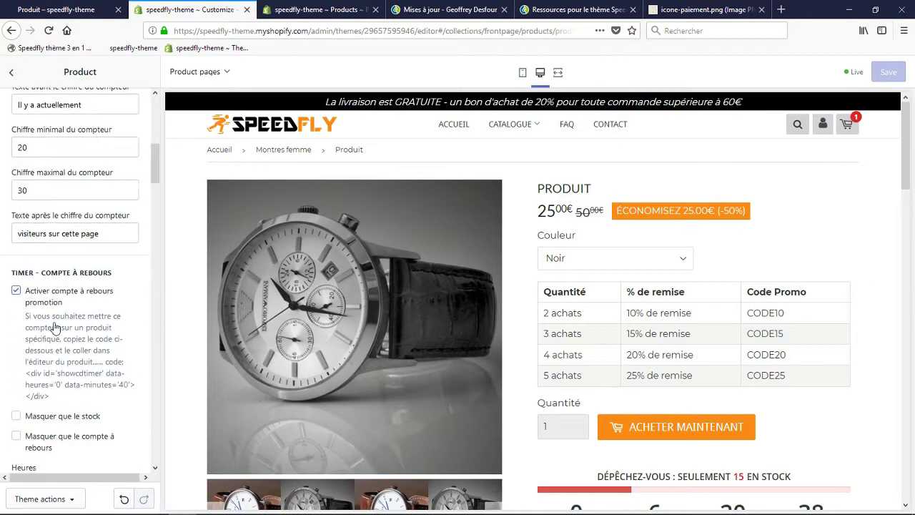
{"action": "scroll", "coordinate": [56, 328], "scroll_direction": "down", "scroll_amount": 10}
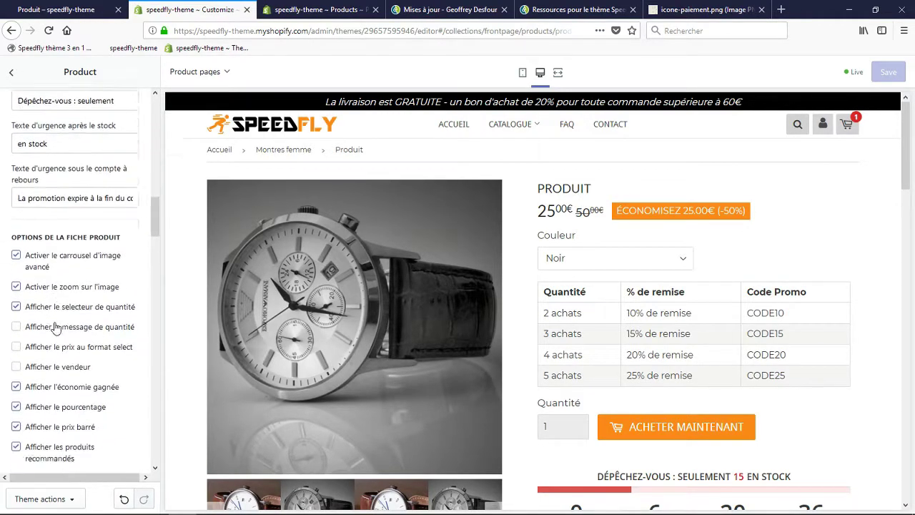
{"action": "scroll", "coordinate": [56, 327], "scroll_direction": "down", "scroll_amount": 10}
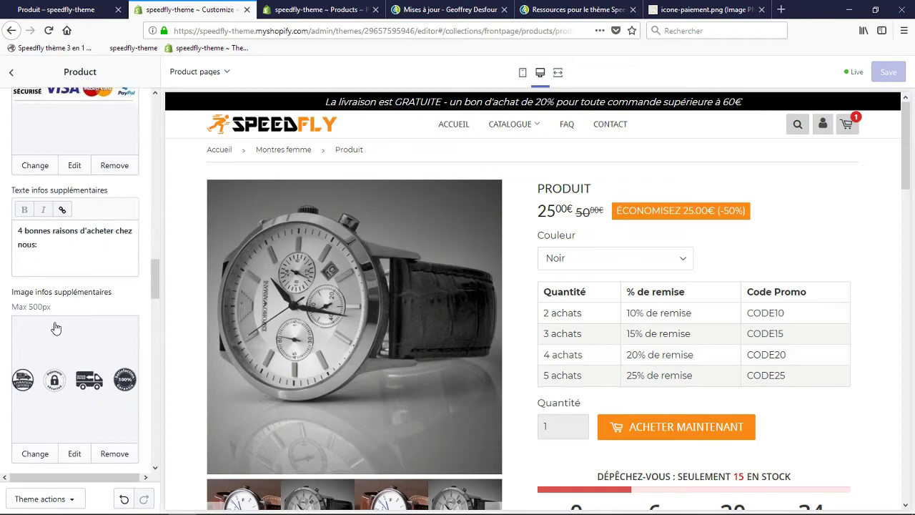
{"action": "scroll", "coordinate": [57, 324], "scroll_direction": "down", "scroll_amount": 2}
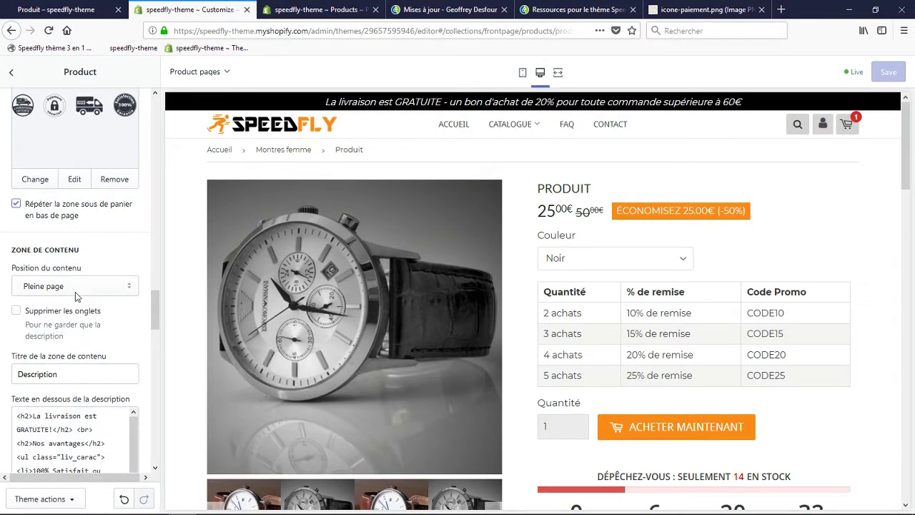
{"action": "scroll", "coordinate": [818, 252], "scroll_direction": "down", "scroll_amount": 4}
{"action": "scroll", "coordinate": [351, 413], "scroll_direction": "down", "scroll_amount": 3}
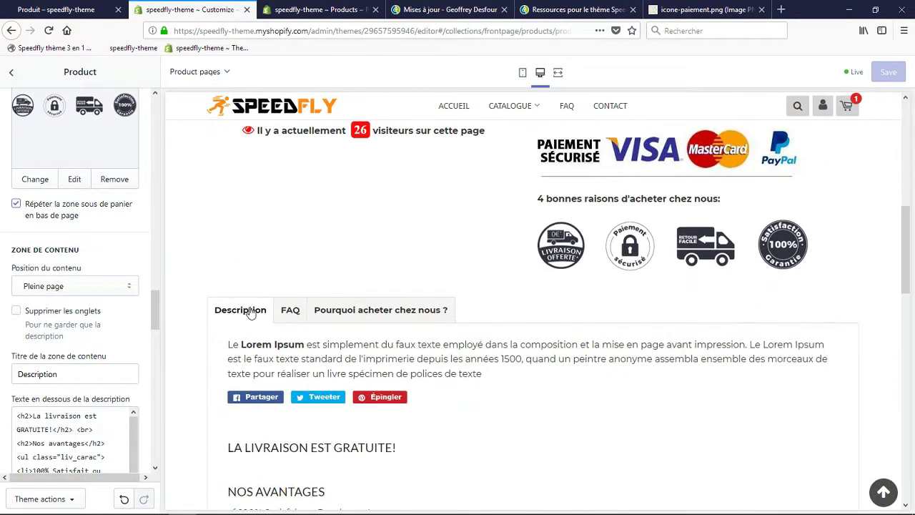
{"action": "left_click", "coordinate": [59, 288]}
{"action": "left_click", "coordinate": [10, 250]}
{"action": "left_click", "coordinate": [50, 319]}
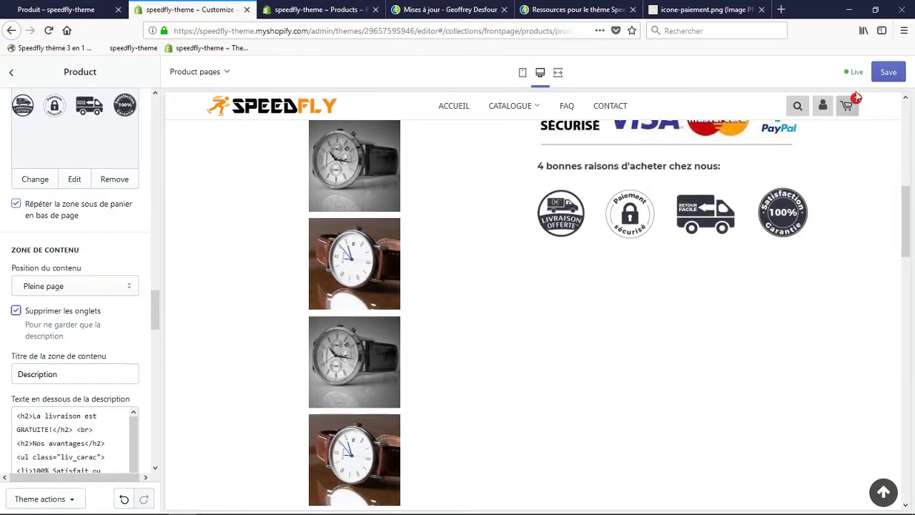
Save the theme and reload the Produit page on the storefront to check the description area without tabs
{"action": "left_click", "coordinate": [889, 71]}
{"action": "left_click", "coordinate": [89, 7]}
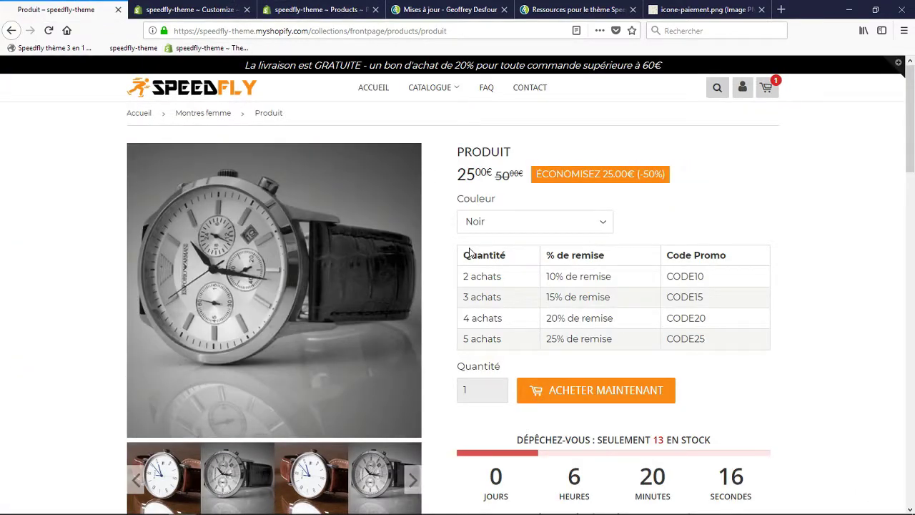
{"action": "key", "text": "F5"}
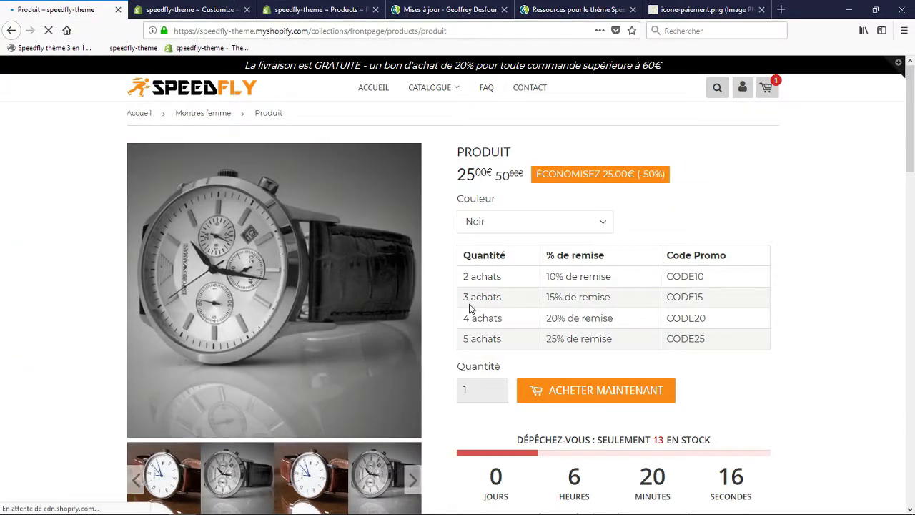
{"action": "scroll", "coordinate": [397, 320], "scroll_direction": "down", "scroll_amount": 5}
{"action": "scroll", "coordinate": [390, 326], "scroll_direction": "down", "scroll_amount": 5}
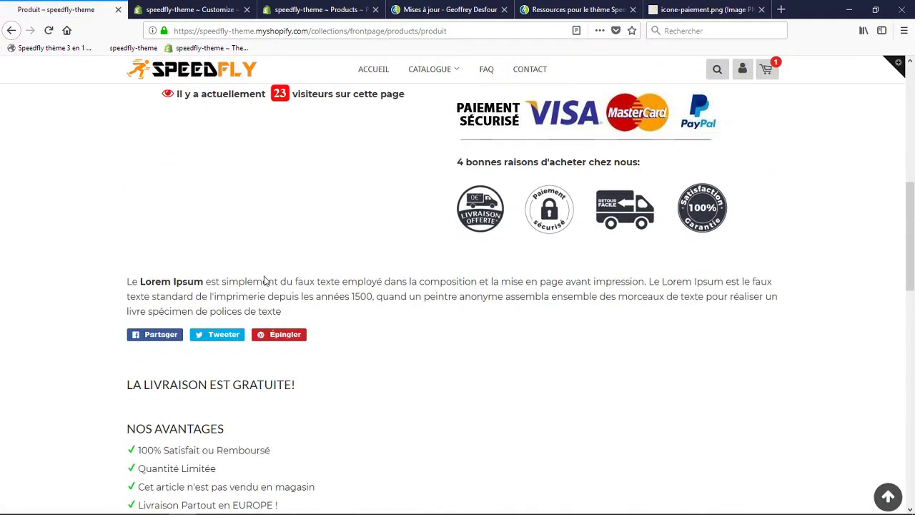
{"action": "scroll", "coordinate": [259, 286], "scroll_direction": "up", "scroll_amount": 2}
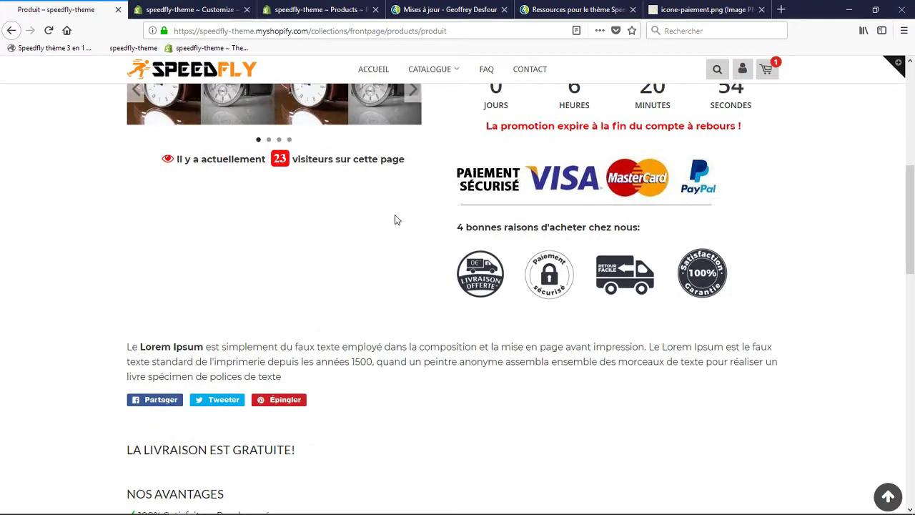
In the product page's Zone de contenu, set Position du contenu to Sous le formulaire page and save
{"action": "left_click", "coordinate": [187, 10]}
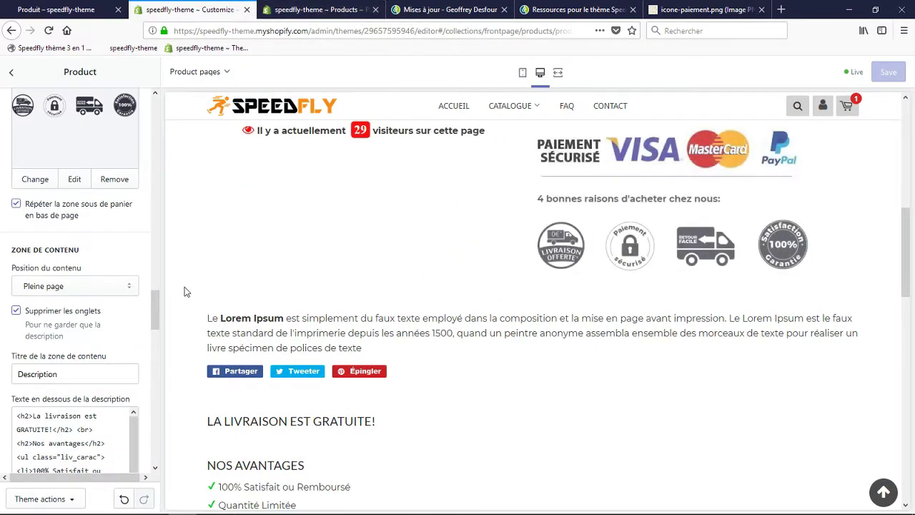
{"action": "left_click", "coordinate": [57, 286]}
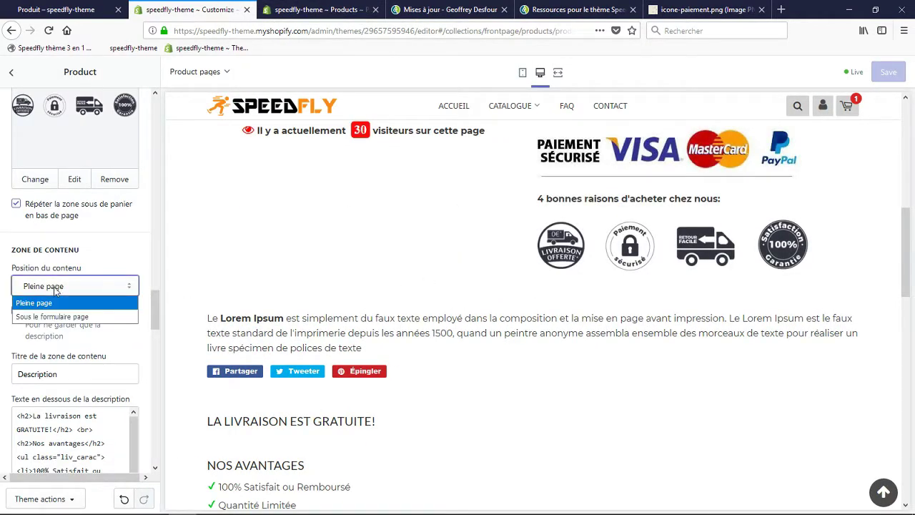
{"action": "left_click", "coordinate": [50, 316]}
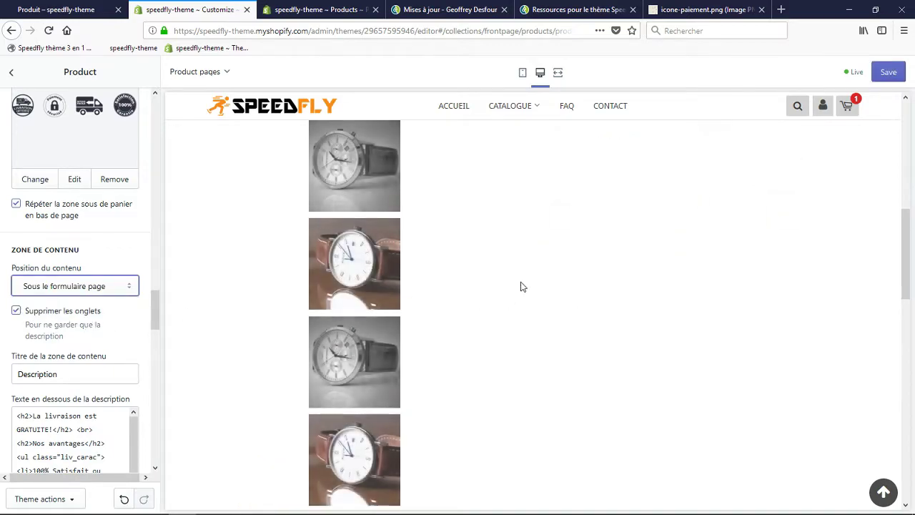
{"action": "left_click", "coordinate": [891, 74]}
Reload the Produit page on the storefront and examine the description's placement and the repeated purchase area
{"action": "left_click", "coordinate": [82, 10]}
{"action": "left_click", "coordinate": [231, 30]}
{"action": "key", "text": "Return"}
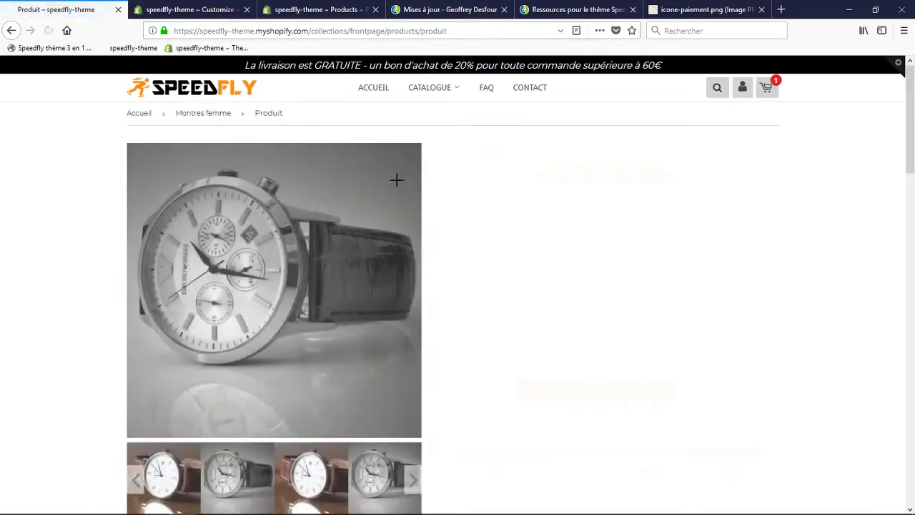
{"action": "scroll", "coordinate": [536, 293], "scroll_direction": "down", "scroll_amount": 6}
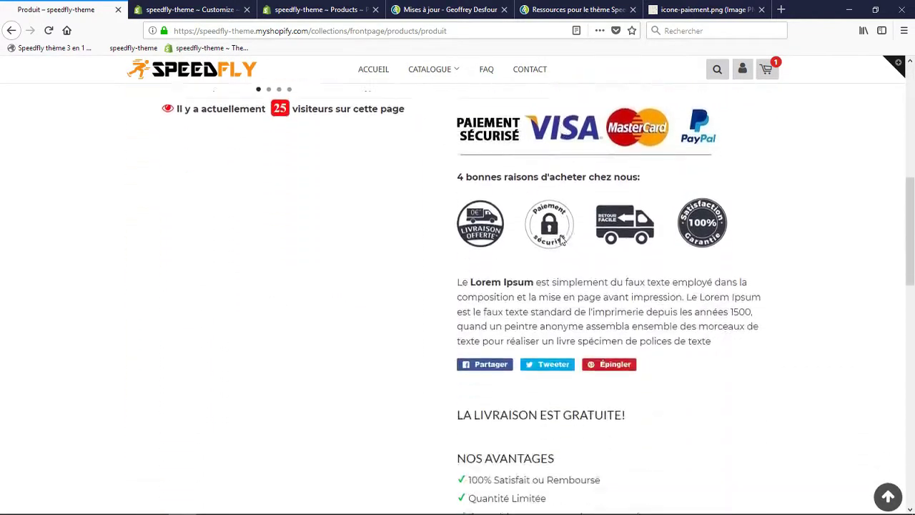
{"action": "scroll", "coordinate": [578, 309], "scroll_direction": "down", "scroll_amount": 5}
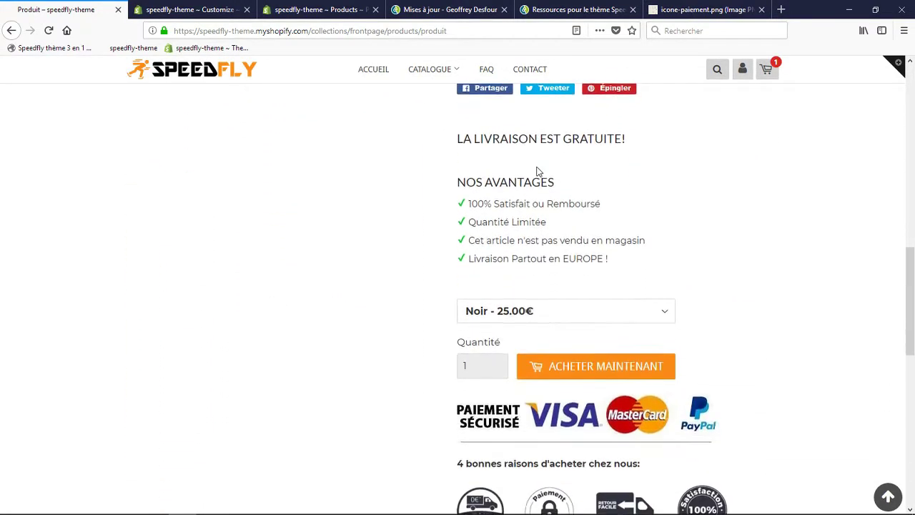
{"action": "scroll", "coordinate": [551, 241], "scroll_direction": "up", "scroll_amount": 10}
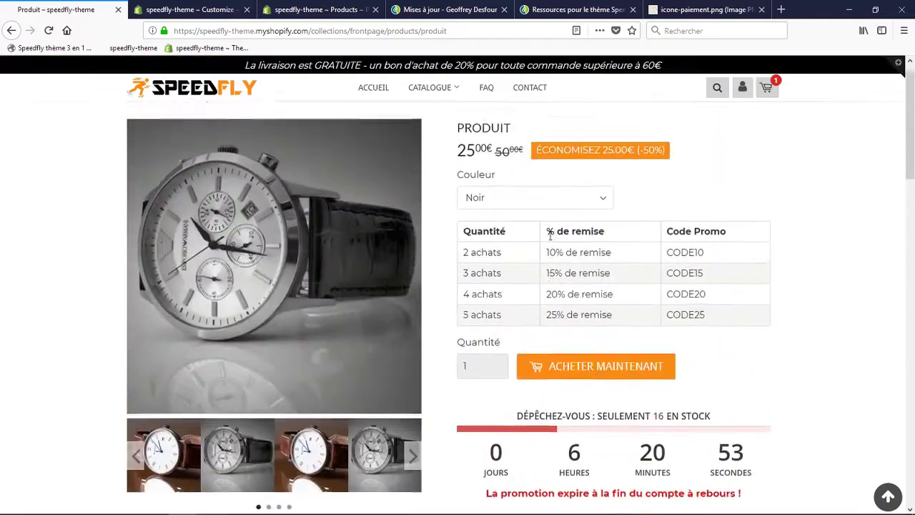
{"action": "scroll", "coordinate": [580, 286], "scroll_direction": "down", "scroll_amount": 10}
{"action": "scroll", "coordinate": [558, 272], "scroll_direction": "up", "scroll_amount": 3}
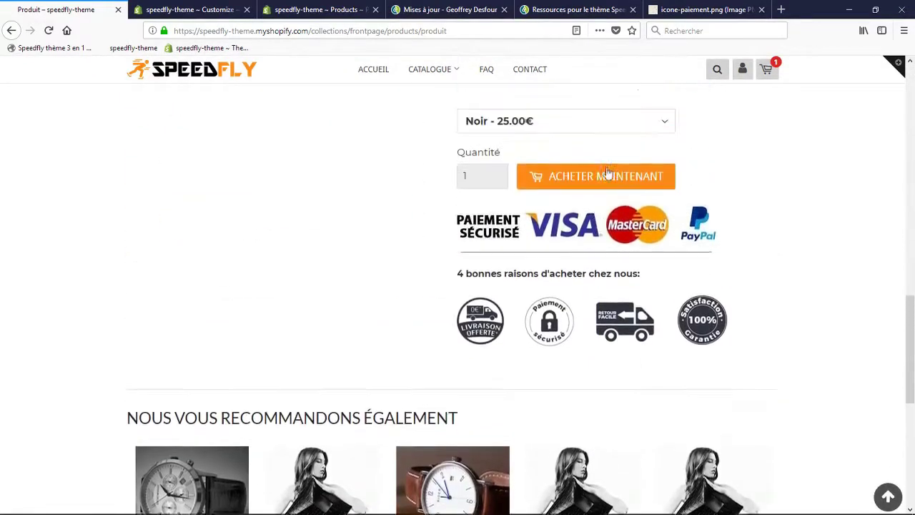
Disable Répéter la zone sous de panier en bas de page and Supprimer les onglets, set Position du contenu to Pleine page, and save
{"action": "left_click", "coordinate": [212, 10]}
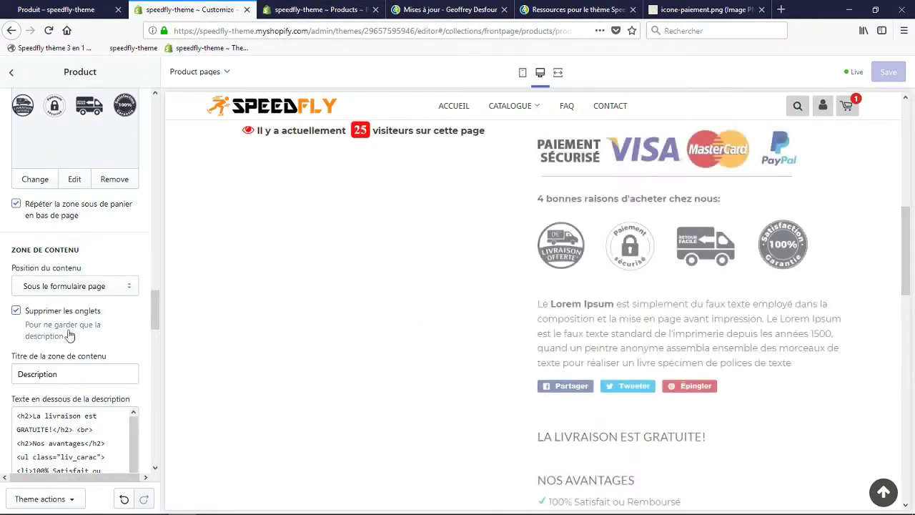
{"action": "left_click", "coordinate": [50, 212]}
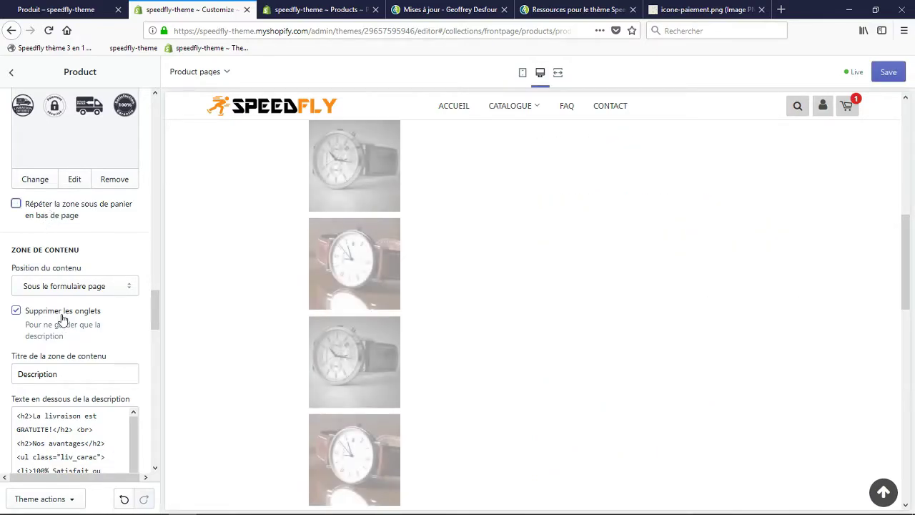
{"action": "left_click", "coordinate": [71, 286]}
{"action": "left_click", "coordinate": [43, 300]}
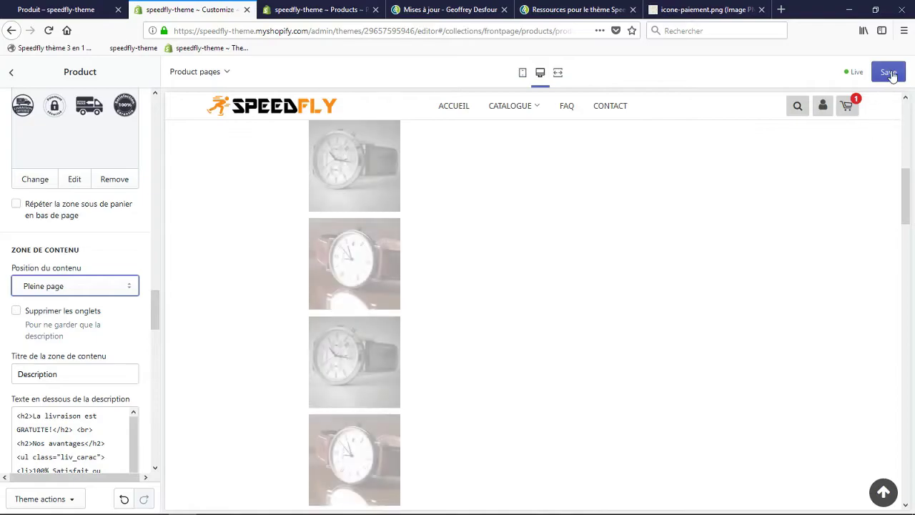
{"action": "left_click", "coordinate": [887, 72]}
Check the next option in the 8 February 2018 update list and return to the theme editor
{"action": "left_click", "coordinate": [402, 8]}
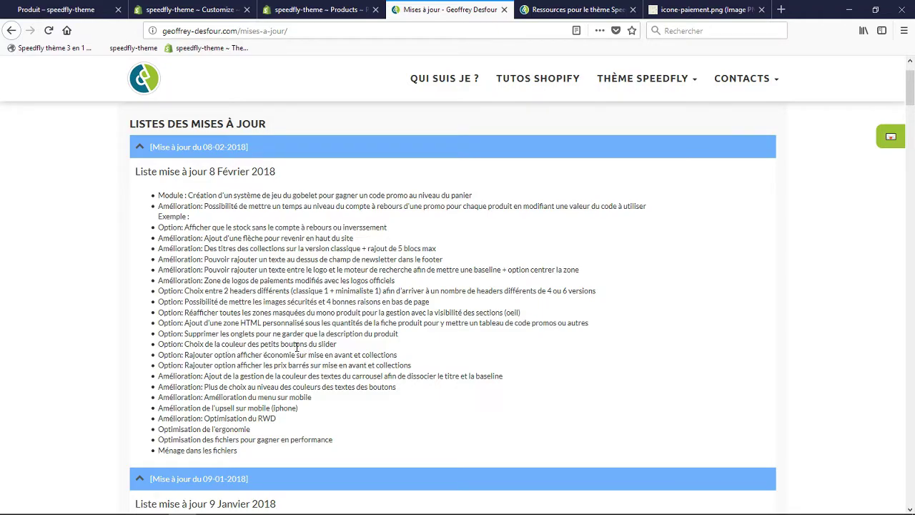
{"action": "left_click", "coordinate": [297, 10]}
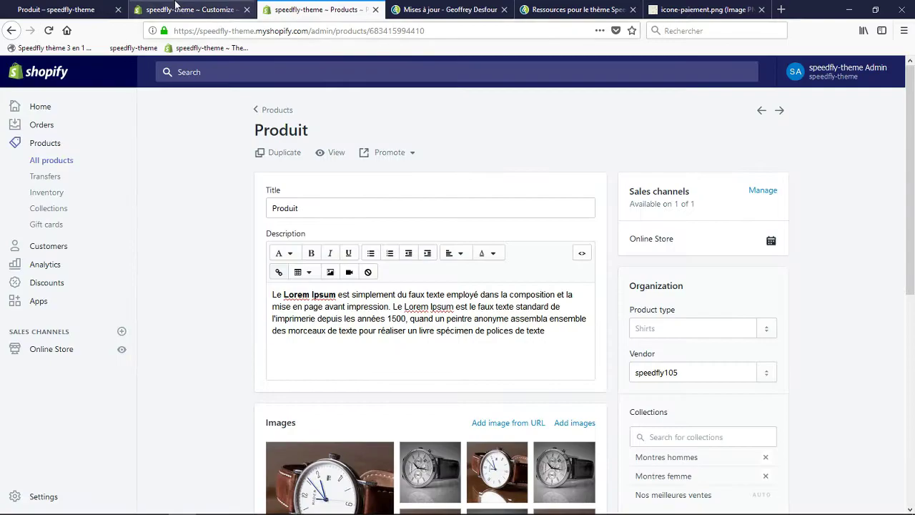
{"action": "left_click", "coordinate": [207, 10]}
Leave the Product section and find the Carrousel navigation dot colours in the theme's Couleurs et images settings
{"action": "scroll", "coordinate": [57, 206], "scroll_direction": "up", "scroll_amount": 15}
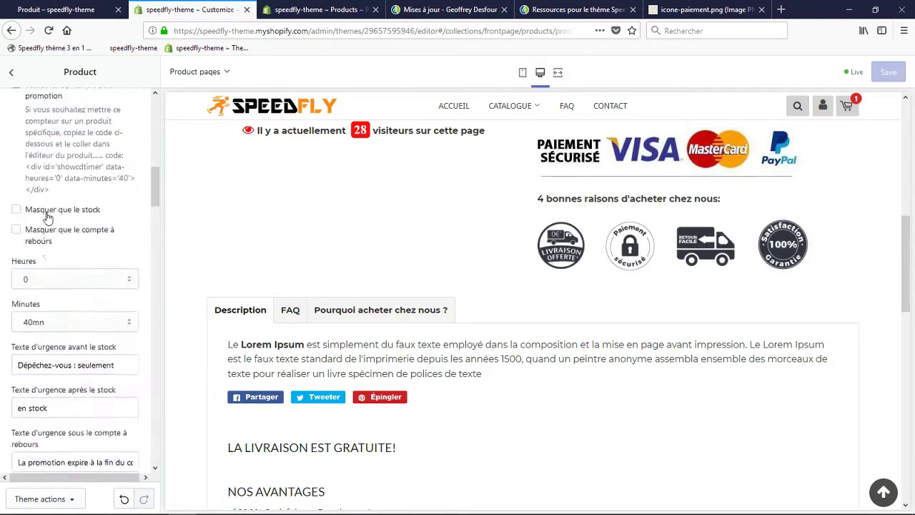
{"action": "left_click", "coordinate": [10, 73]}
{"action": "left_click", "coordinate": [125, 101]}
{"action": "left_click", "coordinate": [79, 183]}
{"action": "scroll", "coordinate": [72, 345], "scroll_direction": "down", "scroll_amount": 10}
{"action": "scroll", "coordinate": [77, 344], "scroll_direction": "down", "scroll_amount": 8}
{"action": "scroll", "coordinate": [75, 344], "scroll_direction": "down", "scroll_amount": 2}
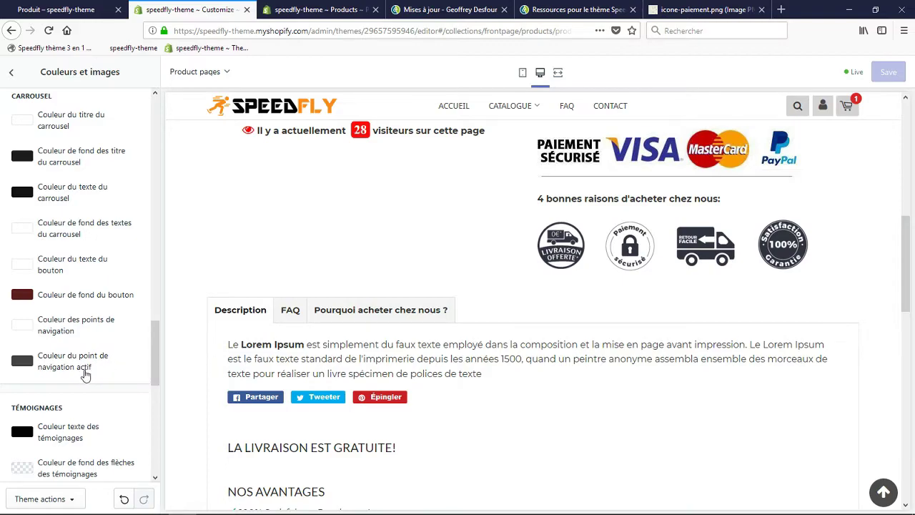
Open the storefront home page and bring the carousel's navigation dots into view
{"action": "left_click", "coordinate": [62, 7]}
{"action": "scroll", "coordinate": [219, 146], "scroll_direction": "down", "scroll_amount": 3}
{"action": "scroll", "coordinate": [183, 84], "scroll_direction": "up", "scroll_amount": 1}
{"action": "left_click", "coordinate": [189, 69]}
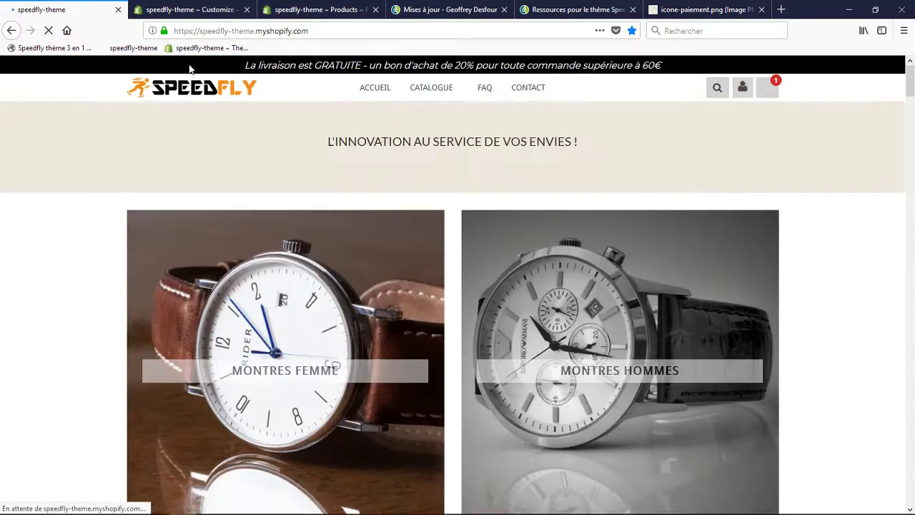
{"action": "scroll", "coordinate": [350, 293], "scroll_direction": "down", "scroll_amount": 1}
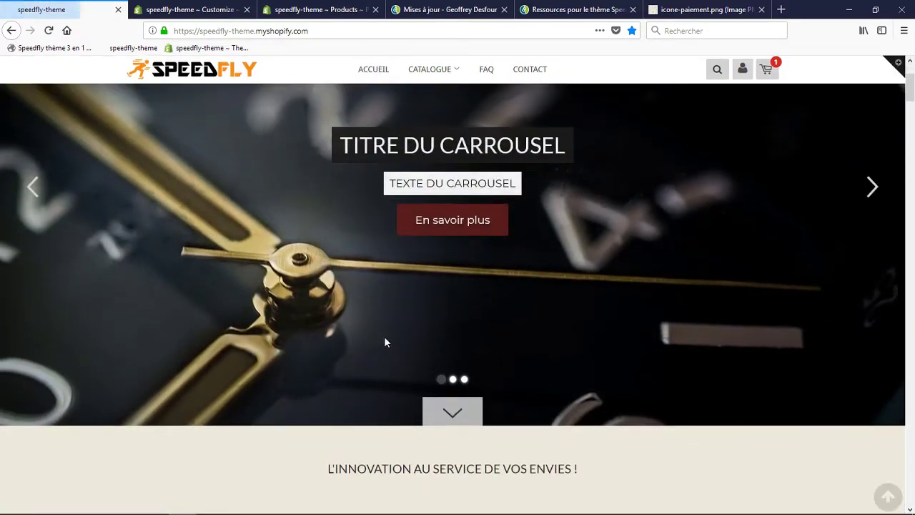
Switch between the three carousel slides to examine the colours of the active and inactive navigation dots
{"action": "left_click", "coordinate": [453, 379]}
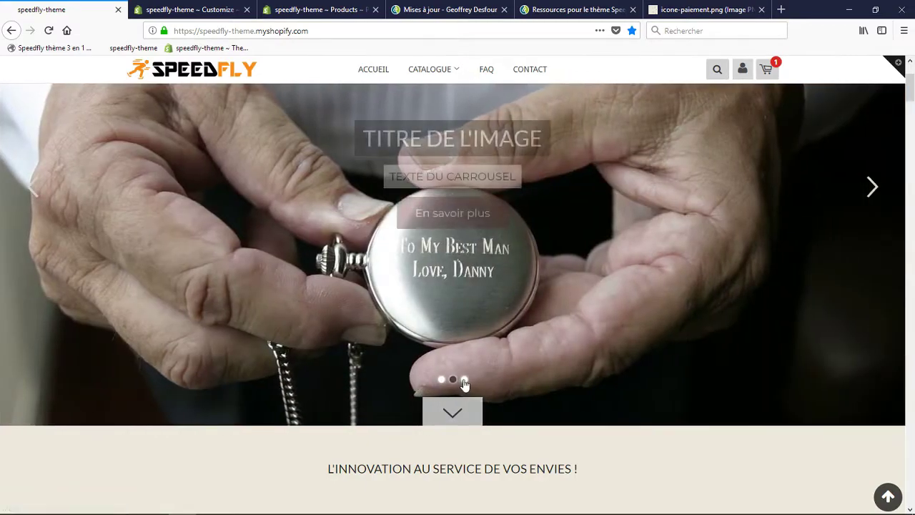
{"action": "left_click", "coordinate": [464, 380]}
{"action": "left_click", "coordinate": [441, 381]}
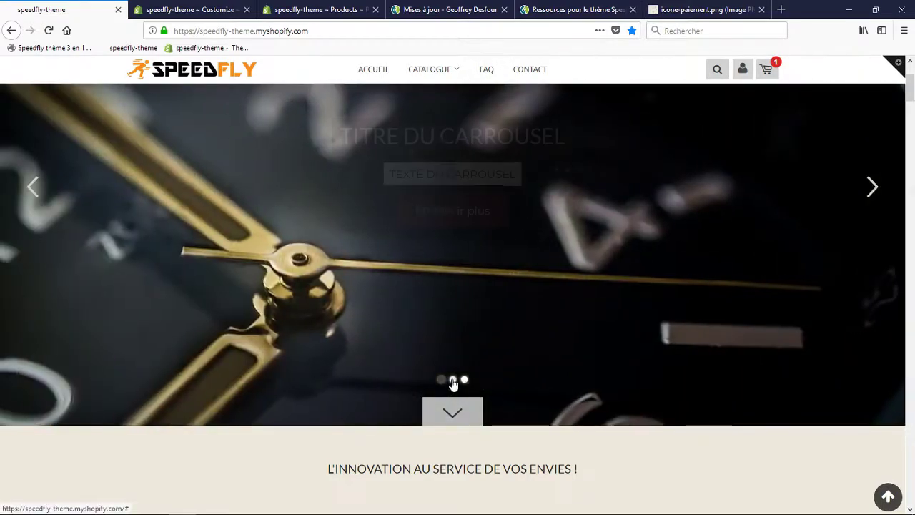
{"action": "left_click", "coordinate": [452, 380]}
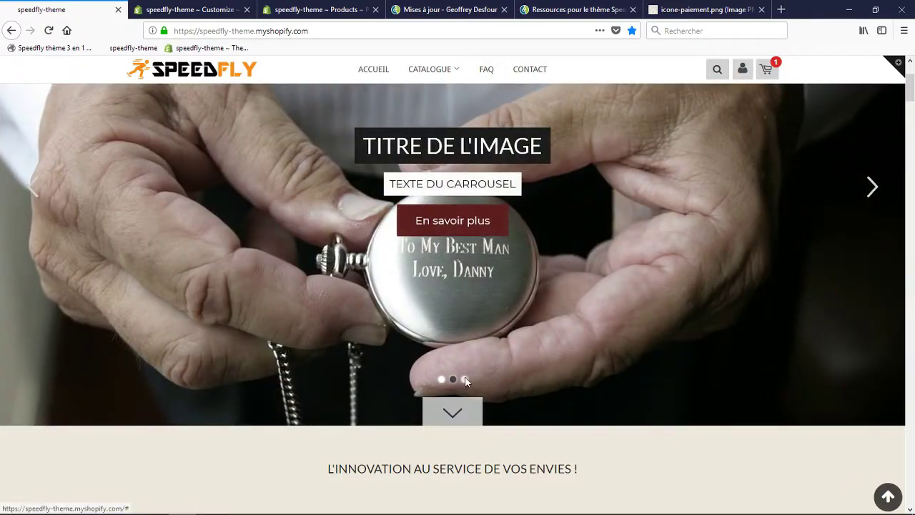
{"action": "left_click", "coordinate": [465, 381]}
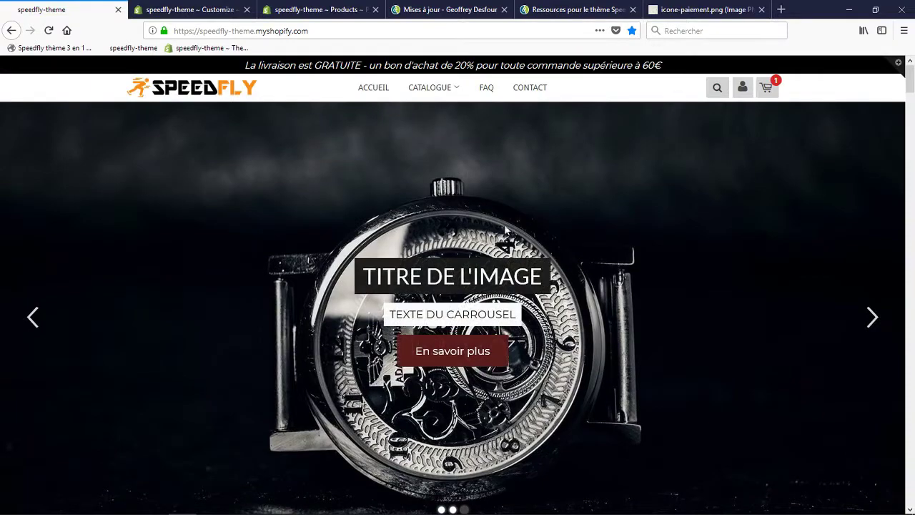
Check the savings and struck-through price options in the update list, and return to the theme editor
{"action": "left_click", "coordinate": [433, 10]}
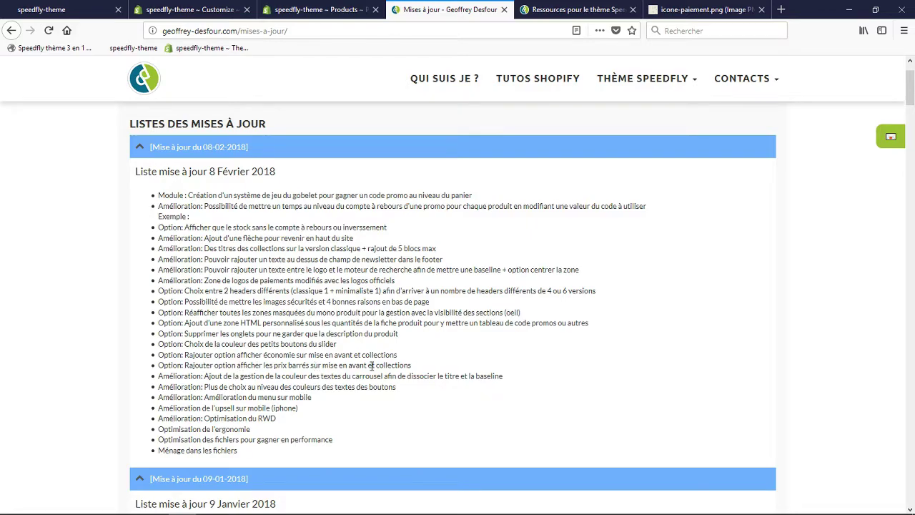
{"action": "left_click", "coordinate": [319, 3]}
{"action": "left_click", "coordinate": [430, 7]}
{"action": "left_click", "coordinate": [551, 4]}
{"action": "left_click", "coordinate": [437, 9]}
{"action": "left_click", "coordinate": [326, 9]}
{"action": "left_click", "coordinate": [210, 5]}
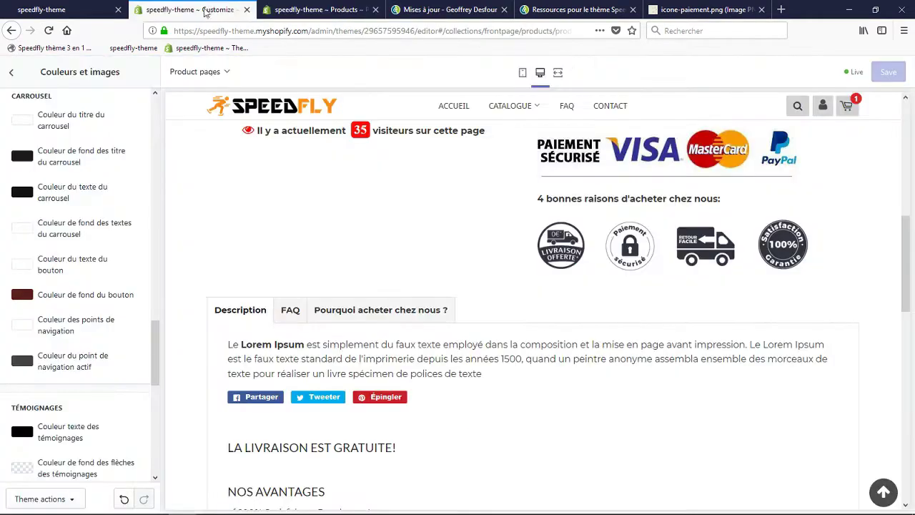
Leave Couleurs et images and open the Home page collection in the preview to examine the product prices and savings labels
{"action": "scroll", "coordinate": [85, 227], "scroll_direction": "up", "scroll_amount": 15}
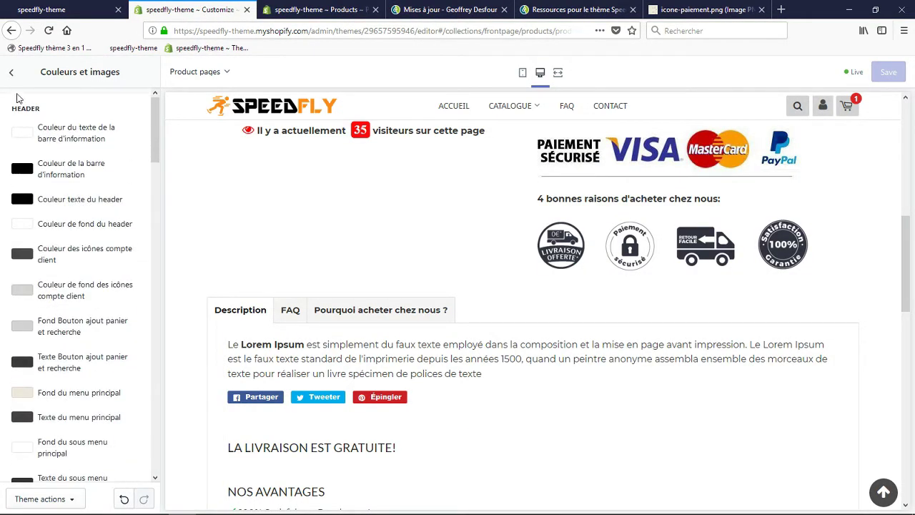
{"action": "left_click", "coordinate": [11, 73]}
{"action": "scroll", "coordinate": [517, 247], "scroll_direction": "up", "scroll_amount": 4}
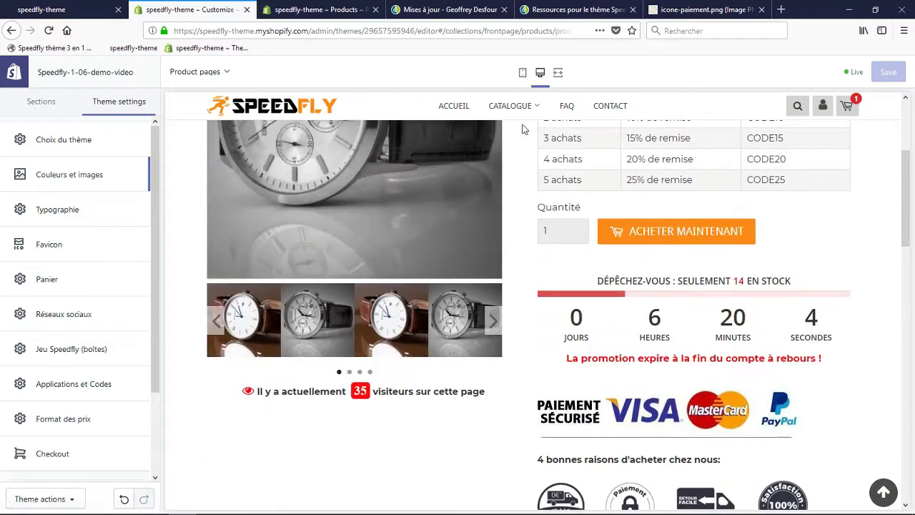
{"action": "mouse_move", "coordinate": [520, 114]}
{"action": "left_click", "coordinate": [513, 179]}
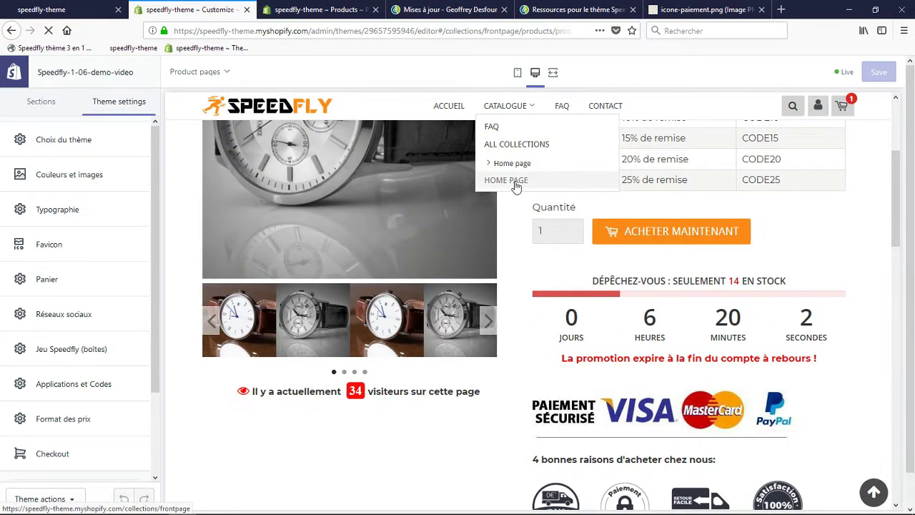
{"action": "scroll", "coordinate": [258, 229], "scroll_direction": "down", "scroll_amount": 5}
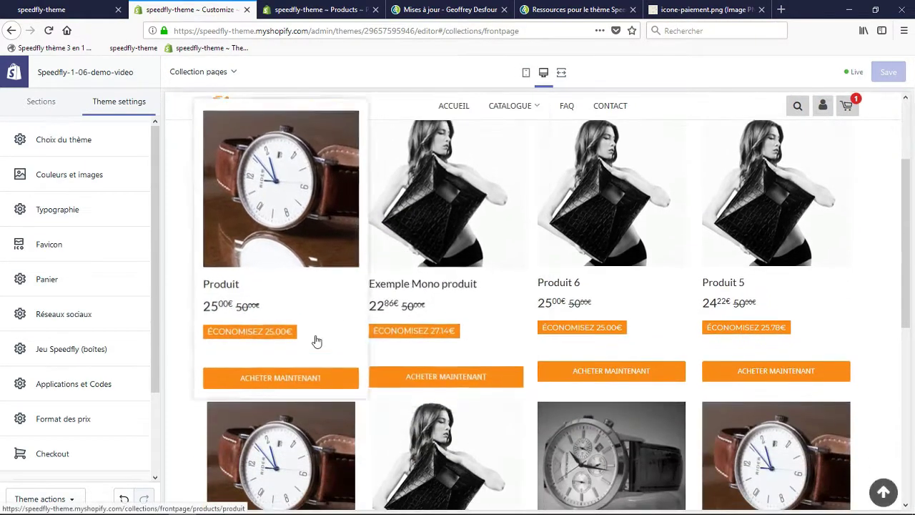
{"action": "scroll", "coordinate": [250, 236], "scroll_direction": "up", "scroll_amount": 2}
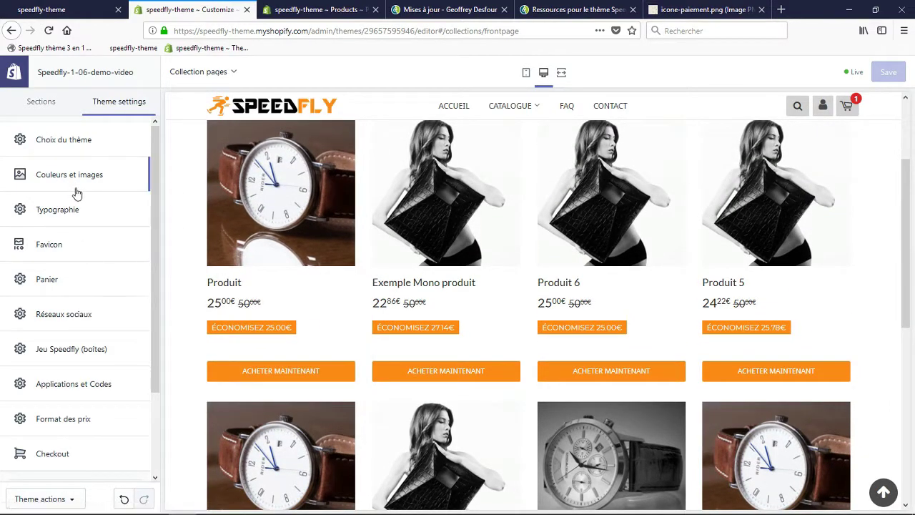
In the Collection section settings, disable Afficher l'économie gagnée and Afficher le prix barré
{"action": "left_click", "coordinate": [41, 98]}
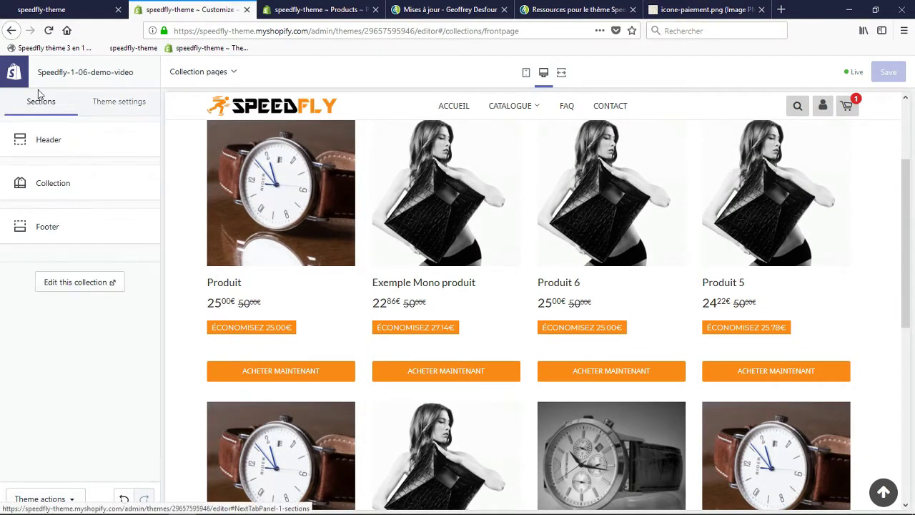
{"action": "left_click", "coordinate": [63, 187]}
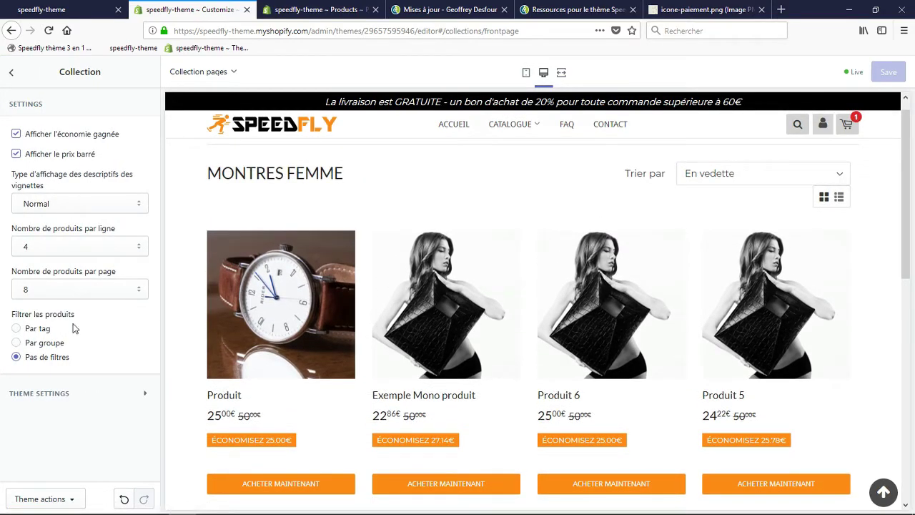
{"action": "left_click", "coordinate": [64, 140]}
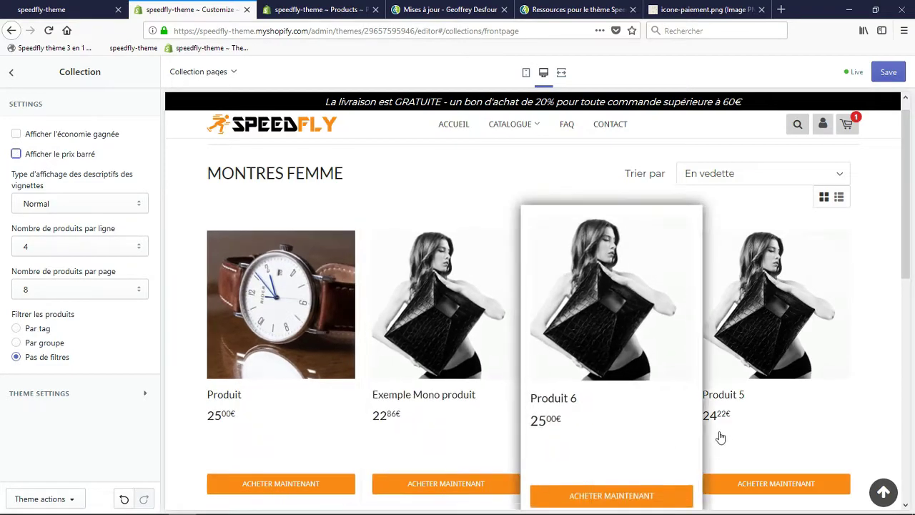
Re-enable Afficher l'économie gagnée and Afficher le prix barré in the Collection section settings
{"action": "scroll", "coordinate": [247, 383], "scroll_direction": "down", "scroll_amount": 3}
{"action": "scroll", "coordinate": [246, 383], "scroll_direction": "up", "scroll_amount": 2}
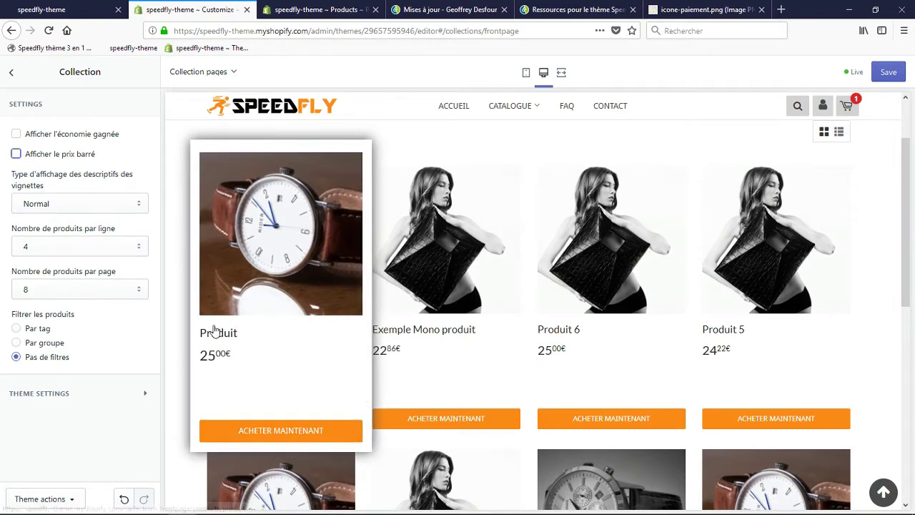
{"action": "left_click", "coordinate": [52, 140]}
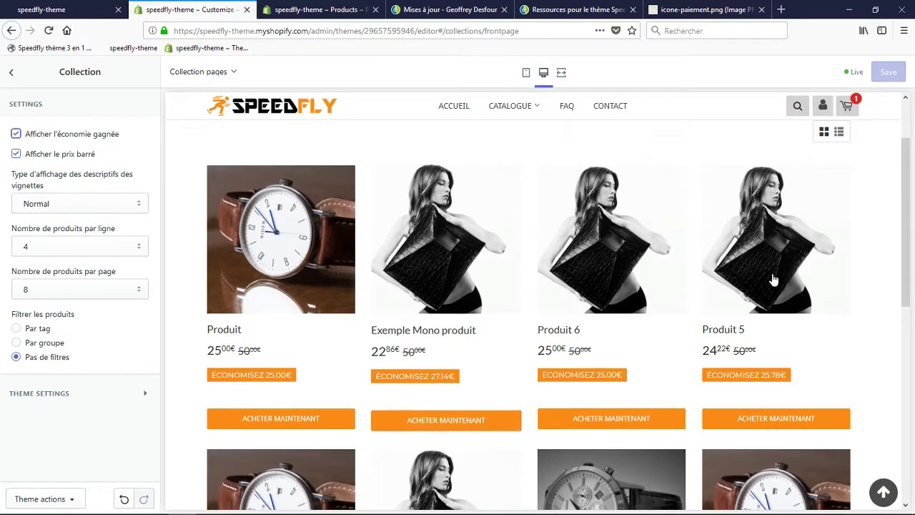
Check the savings and struck-through price options in the Mises à jour list, and return to the Collection settings
{"action": "left_click", "coordinate": [322, 9]}
{"action": "left_click", "coordinate": [449, 8]}
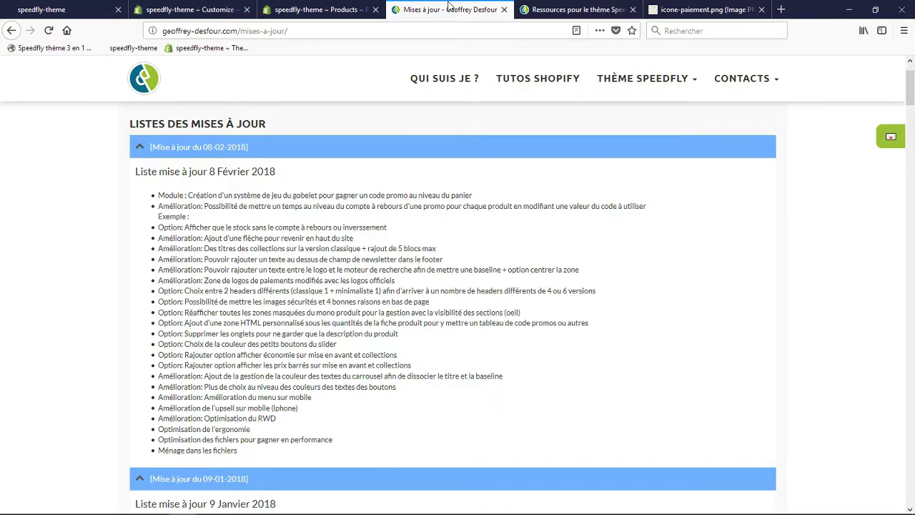
{"action": "left_click", "coordinate": [318, 9]}
{"action": "left_click", "coordinate": [197, 10]}
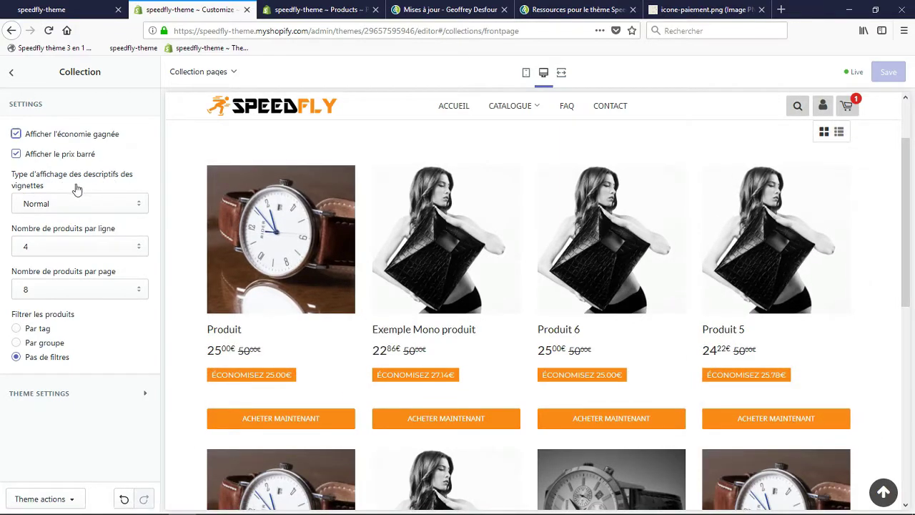
Try Au survol sur l'image as the thumbnail description display, examine the product grid, and set the display back to Normal
{"action": "left_click", "coordinate": [55, 206]}
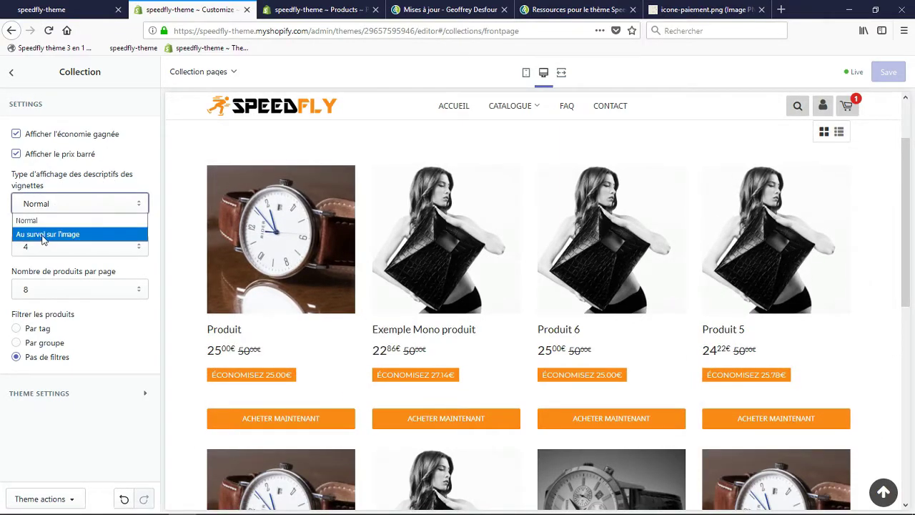
{"action": "left_click", "coordinate": [43, 234]}
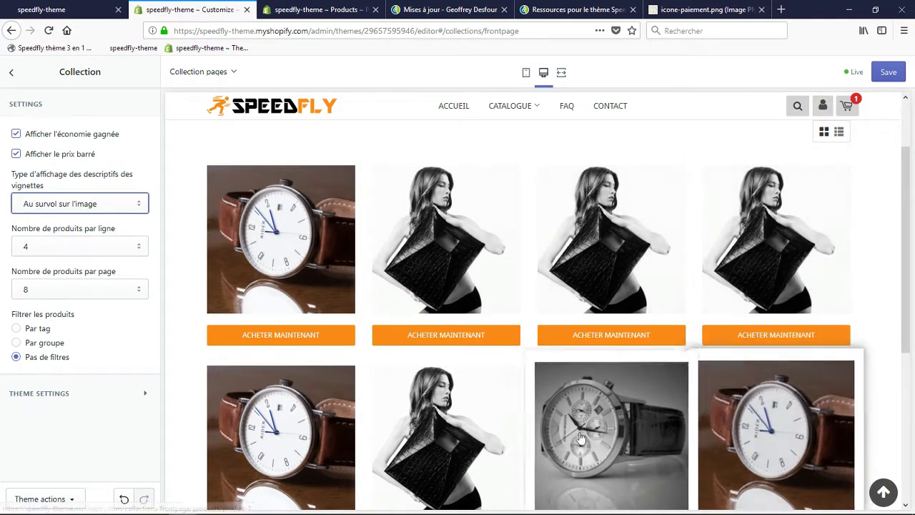
{"action": "scroll", "coordinate": [322, 409], "scroll_direction": "down", "scroll_amount": 1}
{"action": "scroll", "coordinate": [408, 350], "scroll_direction": "up", "scroll_amount": 2}
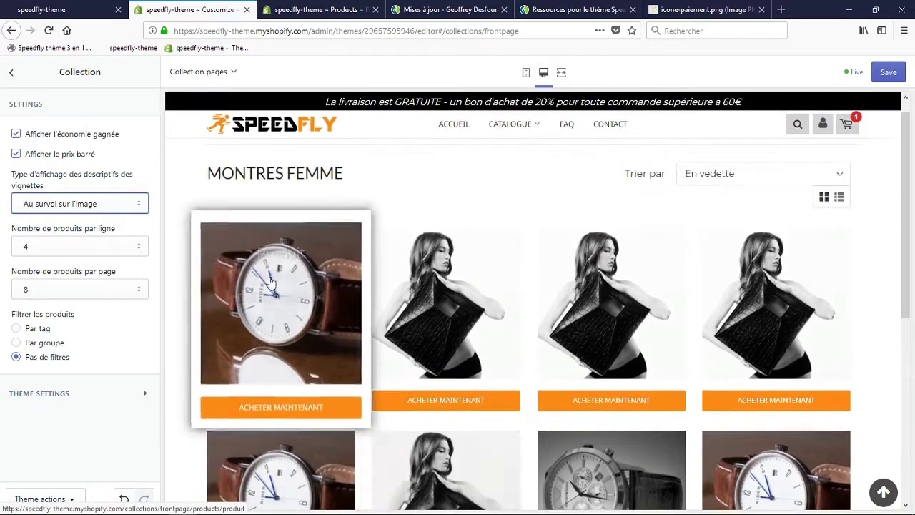
{"action": "scroll", "coordinate": [432, 286], "scroll_direction": "down", "scroll_amount": 3}
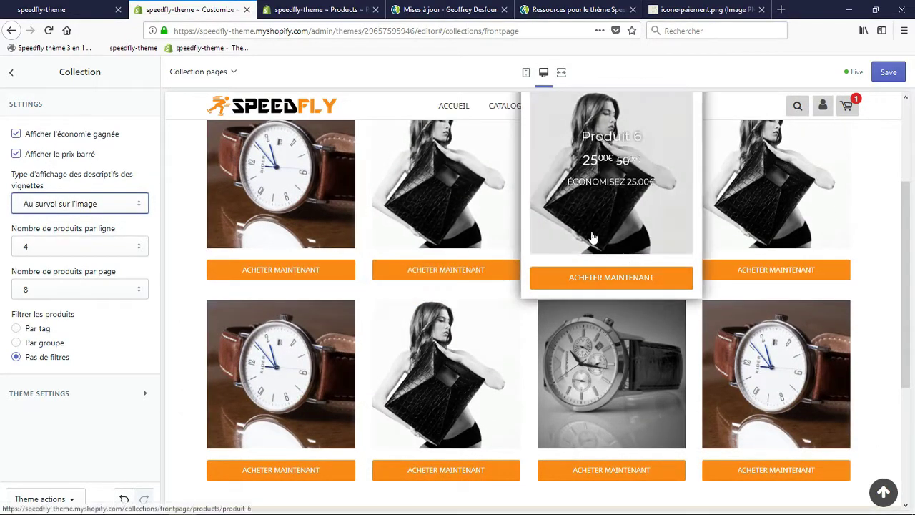
{"action": "scroll", "coordinate": [283, 284], "scroll_direction": "up", "scroll_amount": 2}
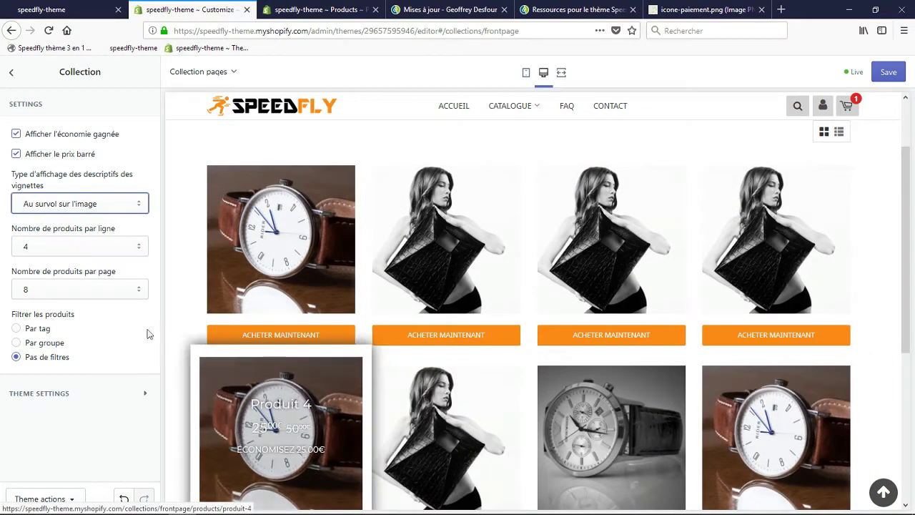
{"action": "left_click", "coordinate": [63, 204]}
{"action": "left_click", "coordinate": [61, 217]}
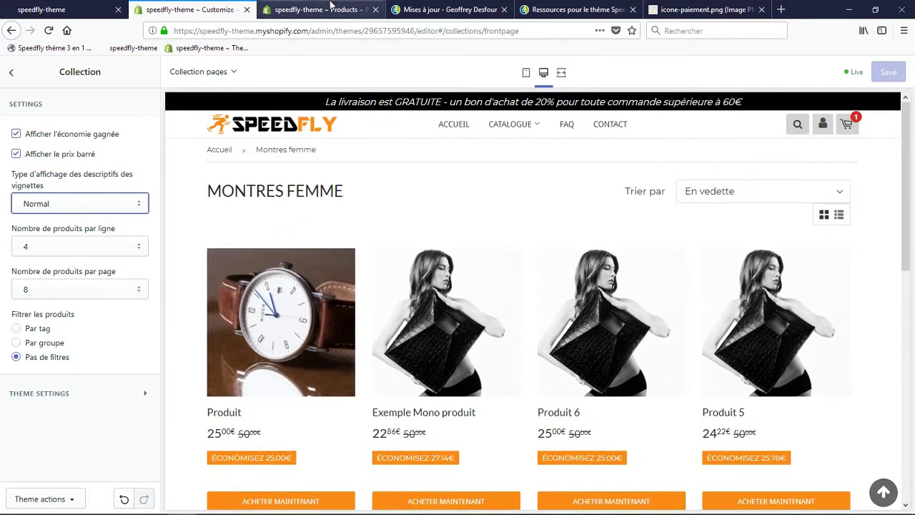
Read the carousel text colour entry in the update list, view the storefront carousel, and return to the theme editor
{"action": "left_click", "coordinate": [559, 10]}
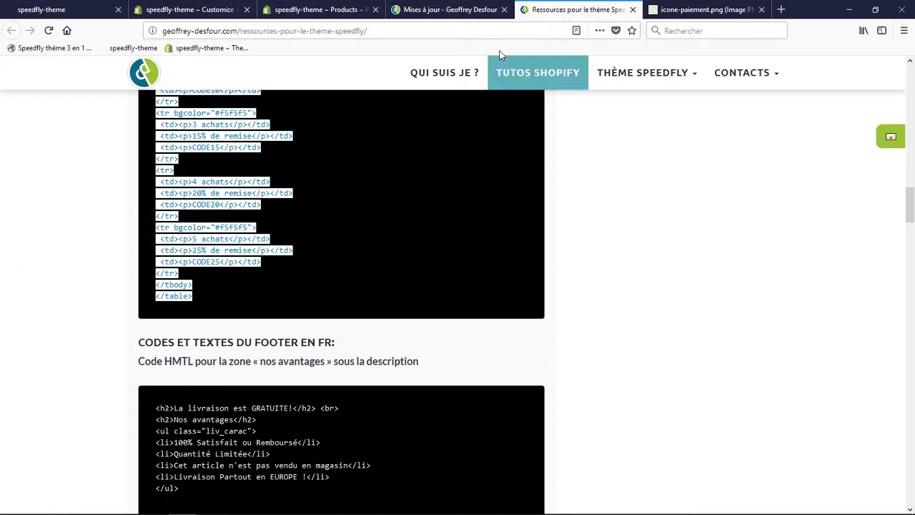
{"action": "left_click", "coordinate": [439, 9]}
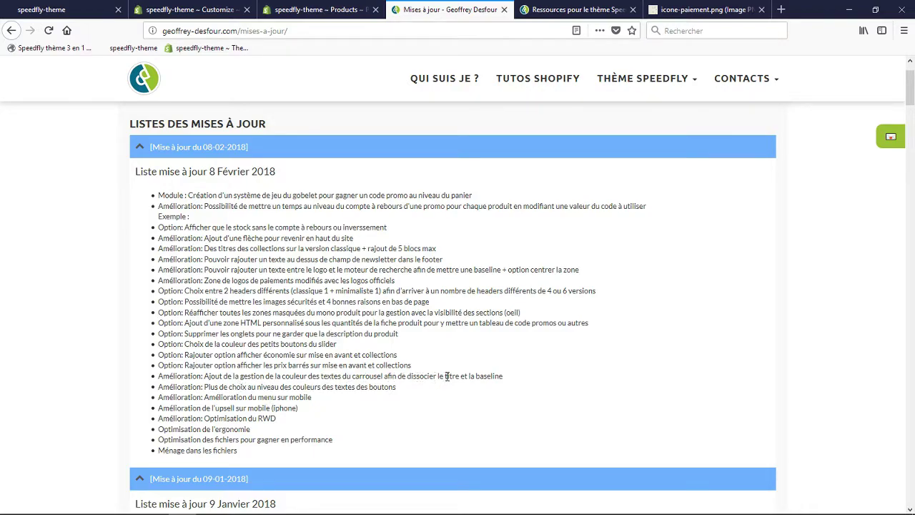
{"action": "key", "text": "ctrl+shift+Tab"}
{"action": "key", "text": "ctrl+shift+Tab"}
{"action": "key", "text": "ctrl+shift+Tab"}
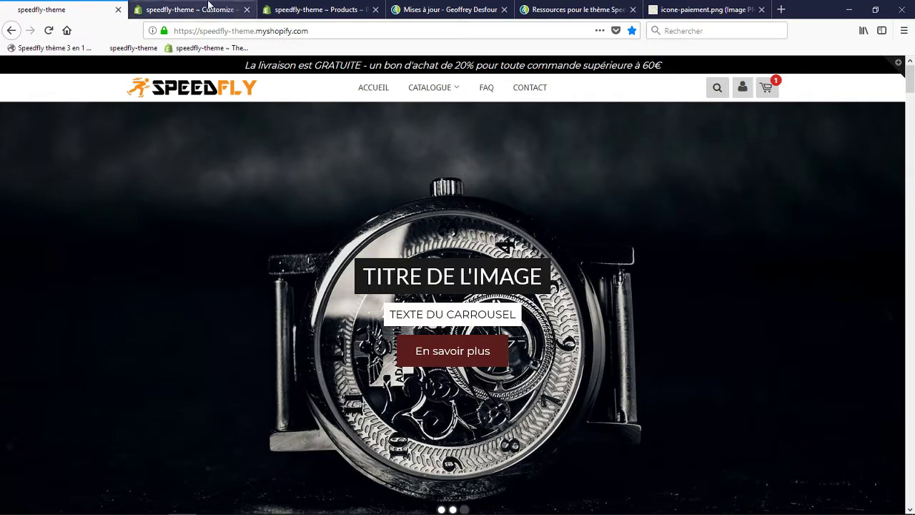
{"action": "left_click", "coordinate": [203, 9]}
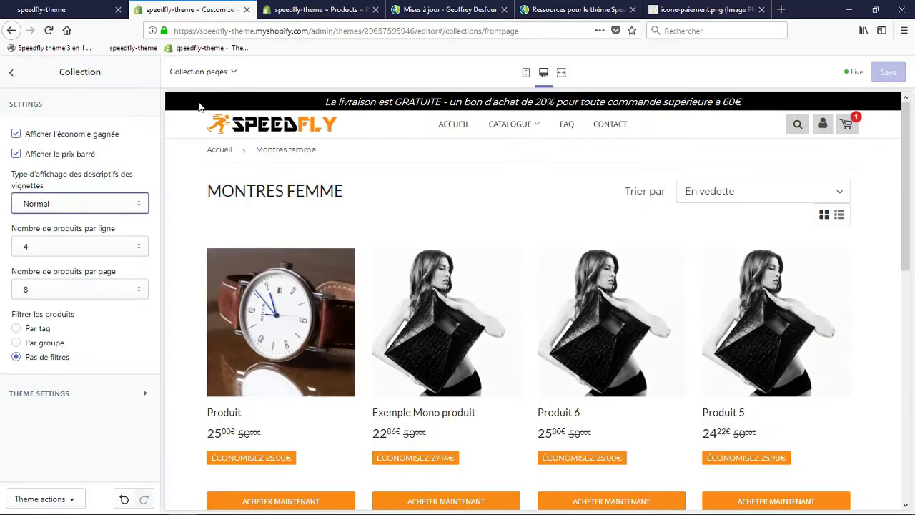
Leave the Collection section, find the Carrousel colours in Couleurs et images, and load the home page in the preview
{"action": "left_click", "coordinate": [10, 73]}
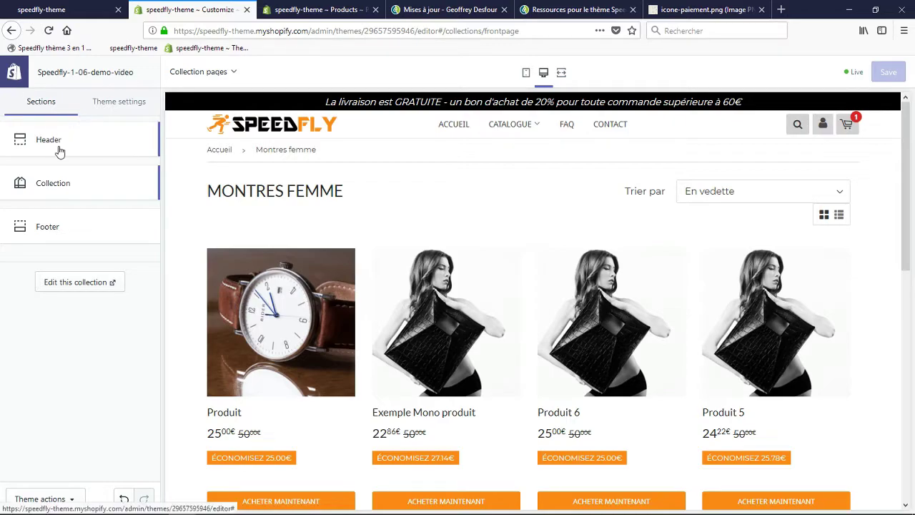
{"action": "left_click", "coordinate": [116, 115]}
{"action": "left_click", "coordinate": [75, 176]}
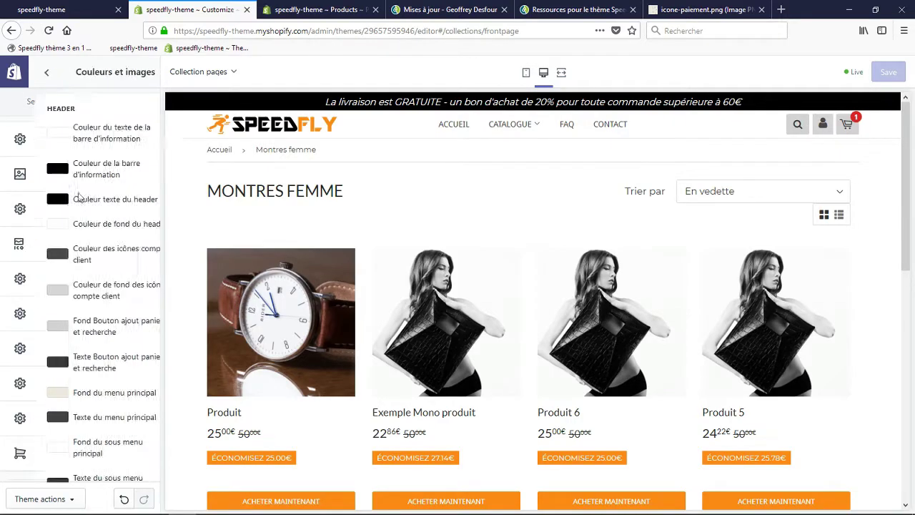
{"action": "scroll", "coordinate": [80, 275], "scroll_direction": "down", "scroll_amount": 10}
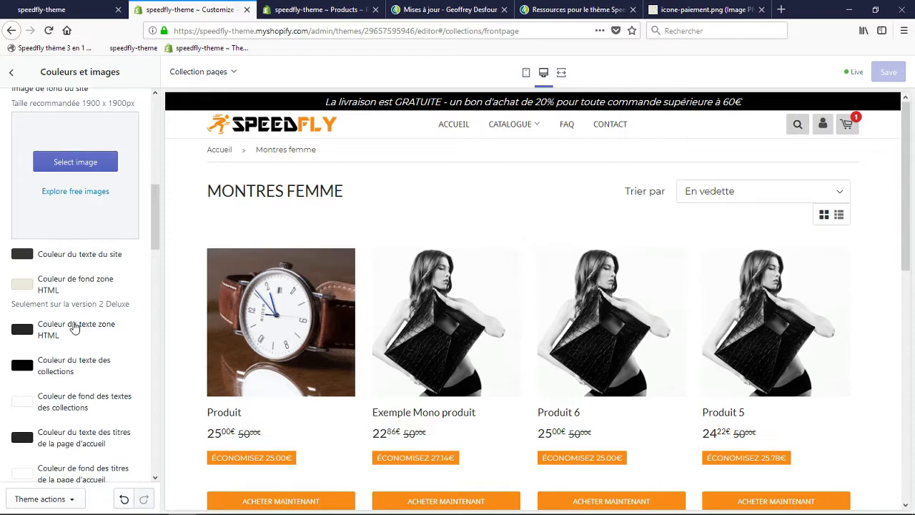
{"action": "scroll", "coordinate": [74, 328], "scroll_direction": "down", "scroll_amount": 10}
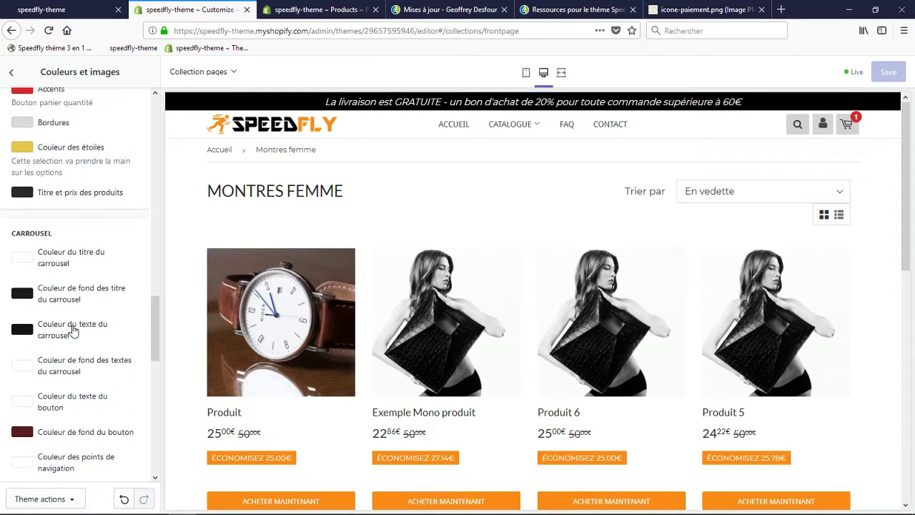
{"action": "scroll", "coordinate": [72, 328], "scroll_direction": "down", "scroll_amount": 4}
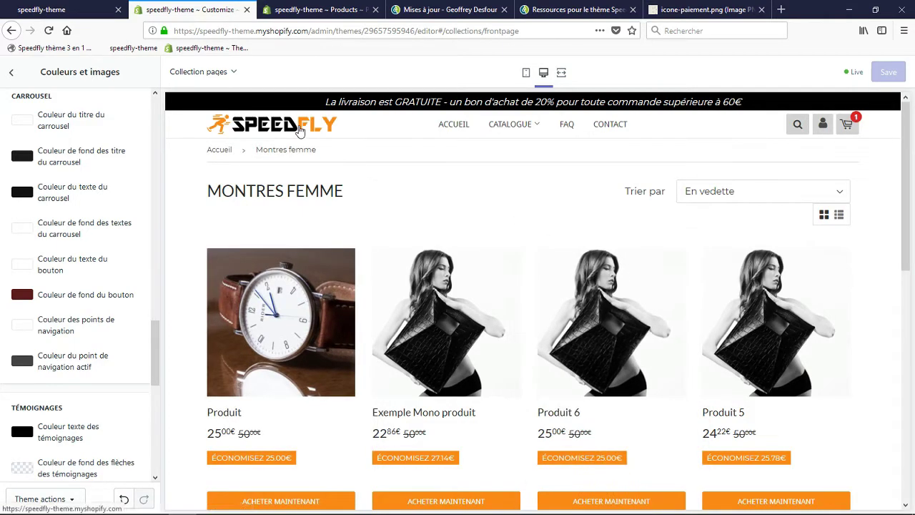
{"action": "left_click", "coordinate": [300, 127]}
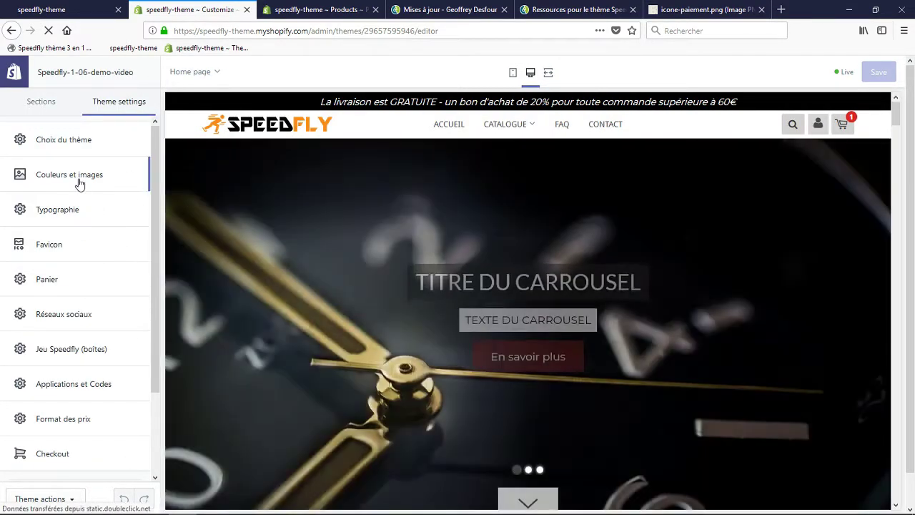
In the Carrousel colours of Couleurs et images, set Couleur du texte du carrousel to #2f2f2f and save the theme
{"action": "left_click", "coordinate": [80, 179]}
{"action": "scroll", "coordinate": [86, 331], "scroll_direction": "down", "scroll_amount": 6}
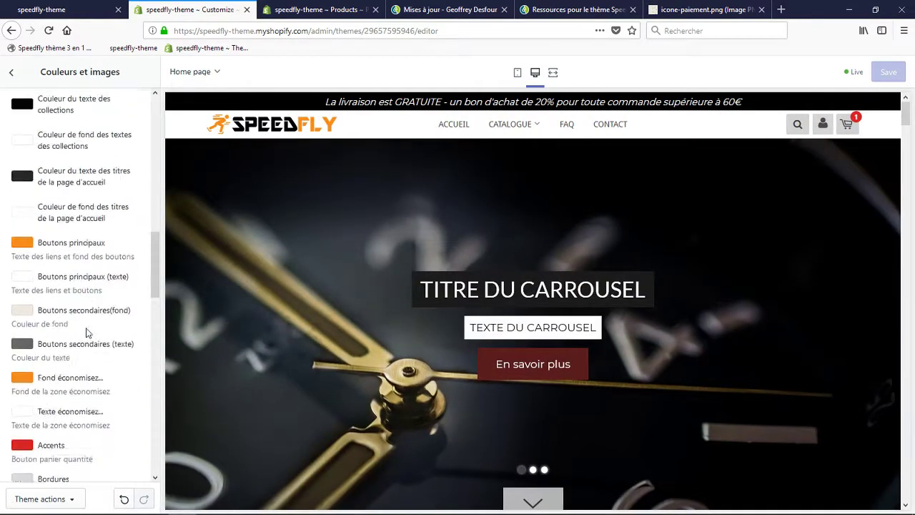
{"action": "scroll", "coordinate": [86, 333], "scroll_direction": "down", "scroll_amount": 5}
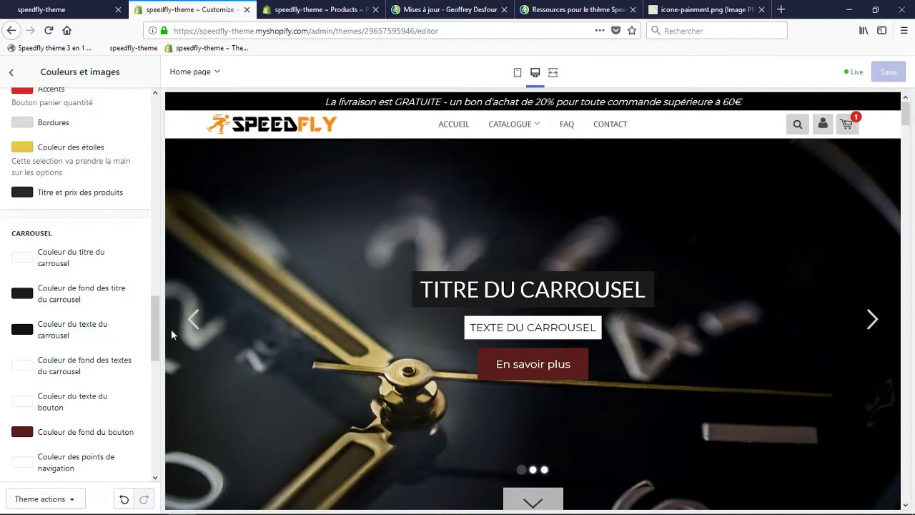
{"action": "left_click", "coordinate": [18, 334]}
{"action": "left_click_drag", "start_coordinate": [47, 369], "coordinate": [16, 412]}
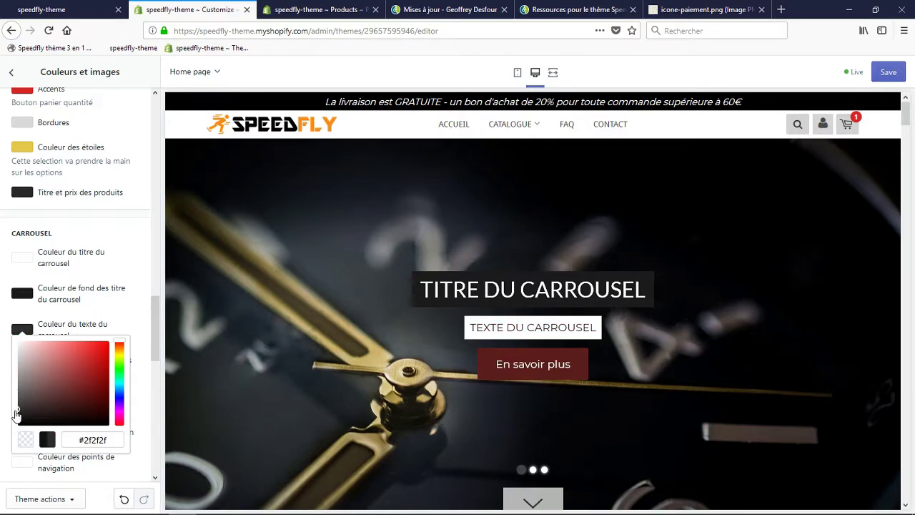
{"action": "left_click", "coordinate": [2, 348]}
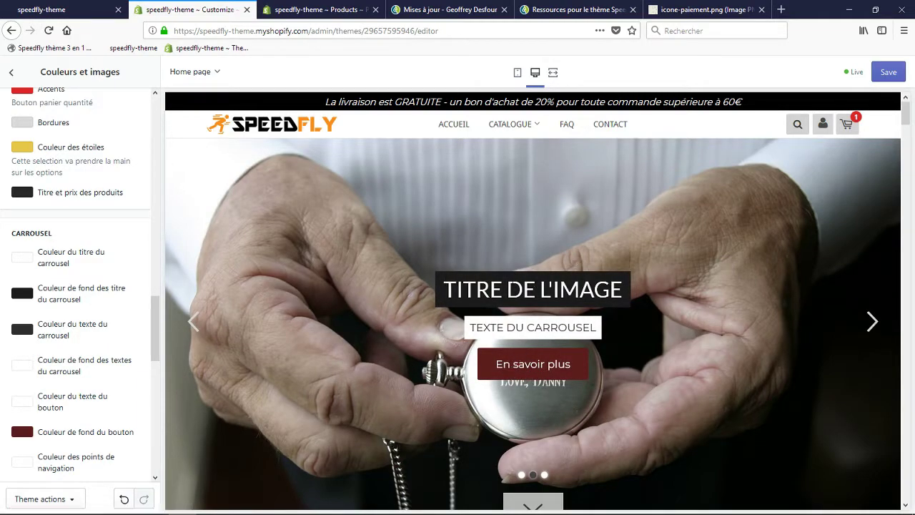
{"action": "left_click", "coordinate": [888, 73]}
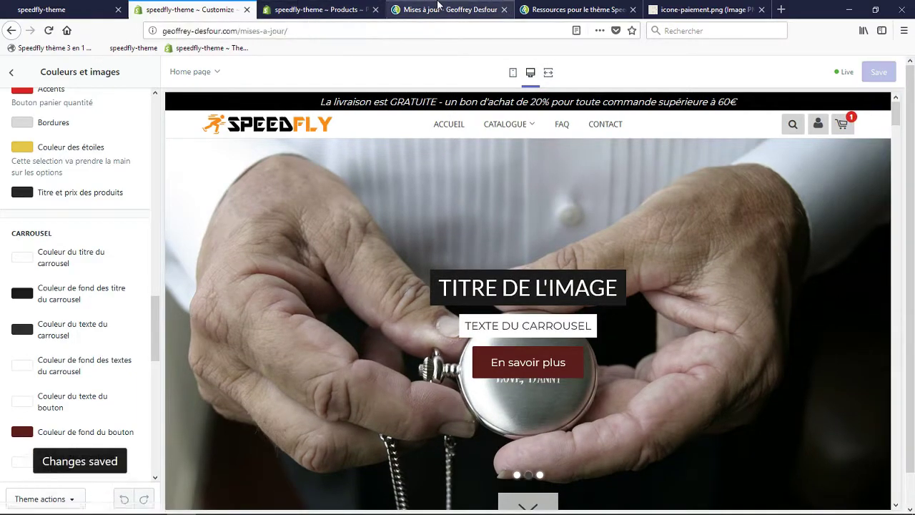
Check the button text colours entry in the update list, and review the button colour settings in Couleurs et images
{"action": "left_click", "coordinate": [439, 8]}
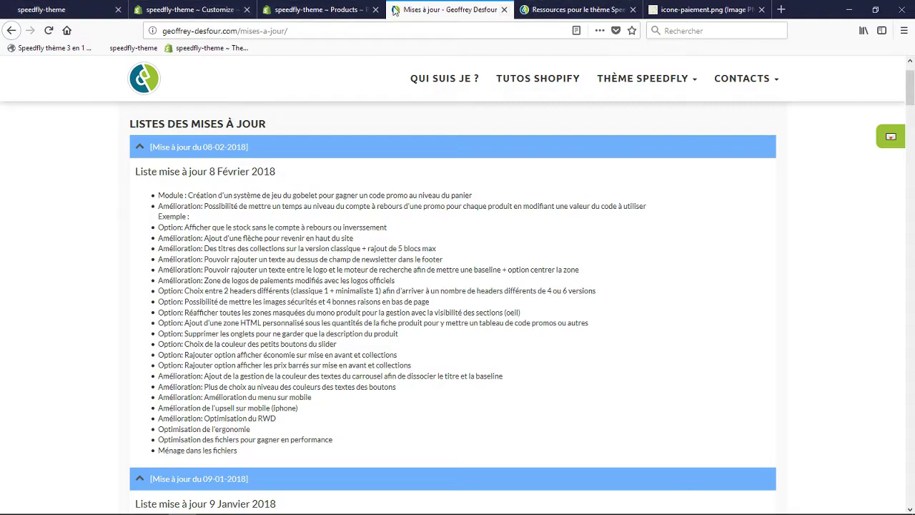
{"action": "left_click", "coordinate": [190, 9]}
{"action": "scroll", "coordinate": [69, 289], "scroll_direction": "up", "scroll_amount": 5}
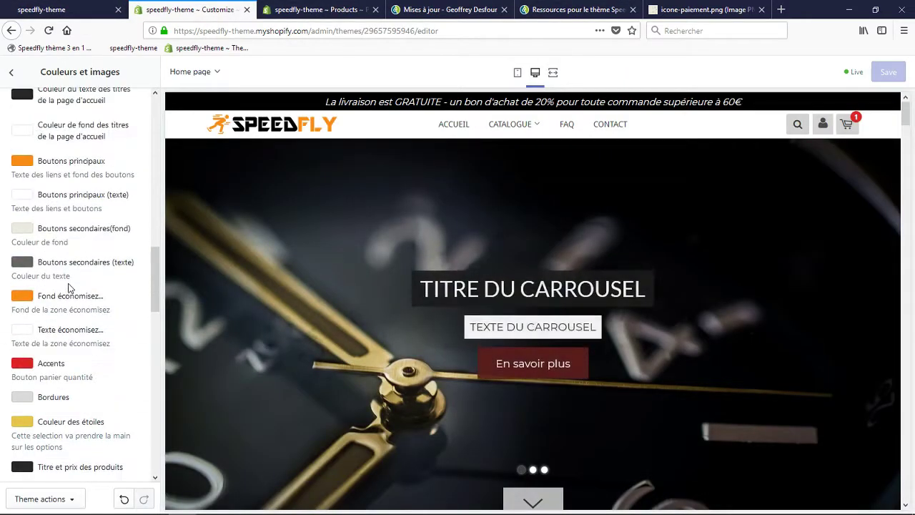
{"action": "scroll", "coordinate": [69, 289], "scroll_direction": "up", "scroll_amount": 8}
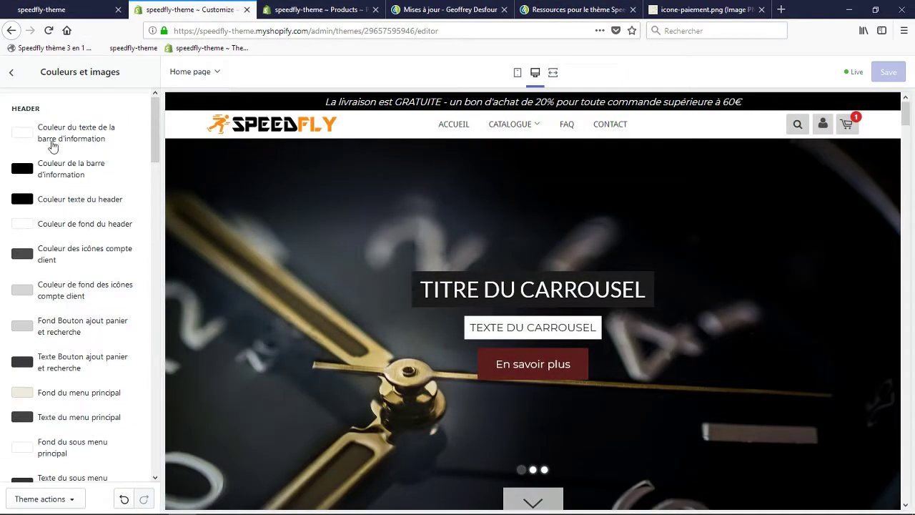
{"action": "scroll", "coordinate": [67, 178], "scroll_direction": "down", "scroll_amount": 12}
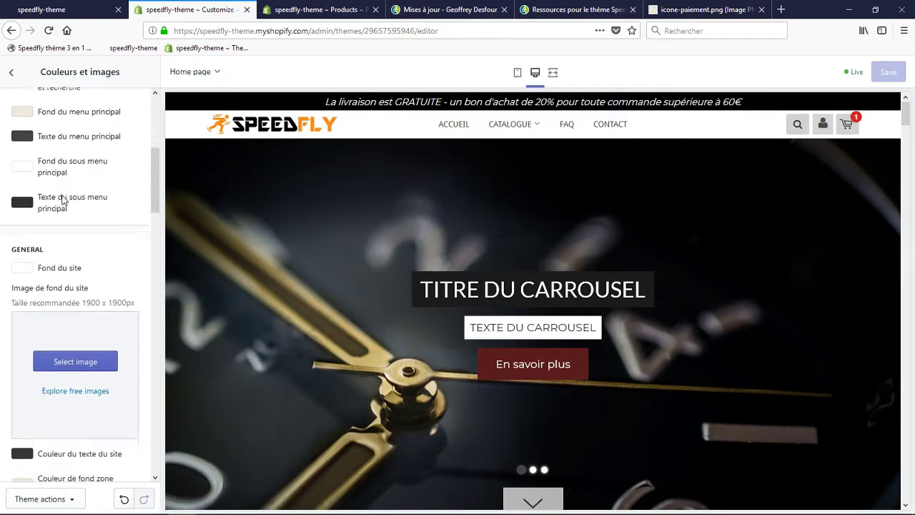
{"action": "scroll", "coordinate": [65, 229], "scroll_direction": "down", "scroll_amount": 6}
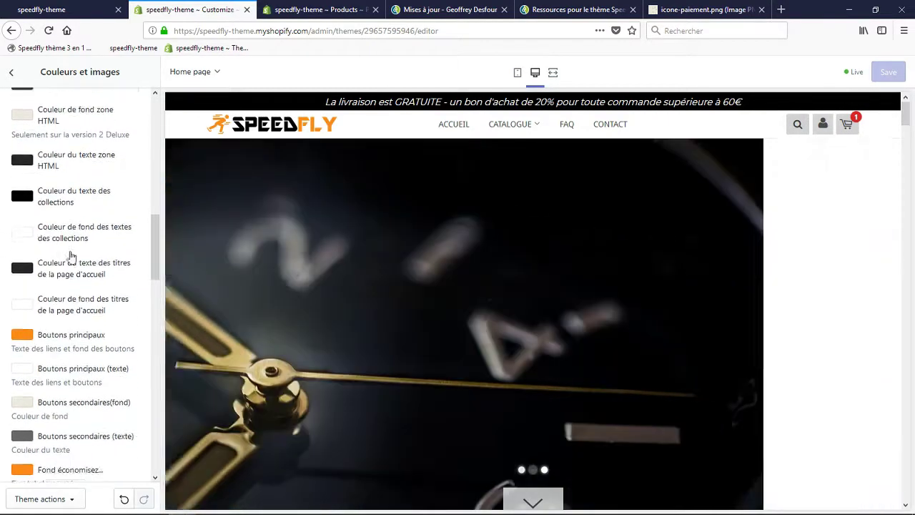
{"action": "scroll", "coordinate": [68, 254], "scroll_direction": "down", "scroll_amount": 5}
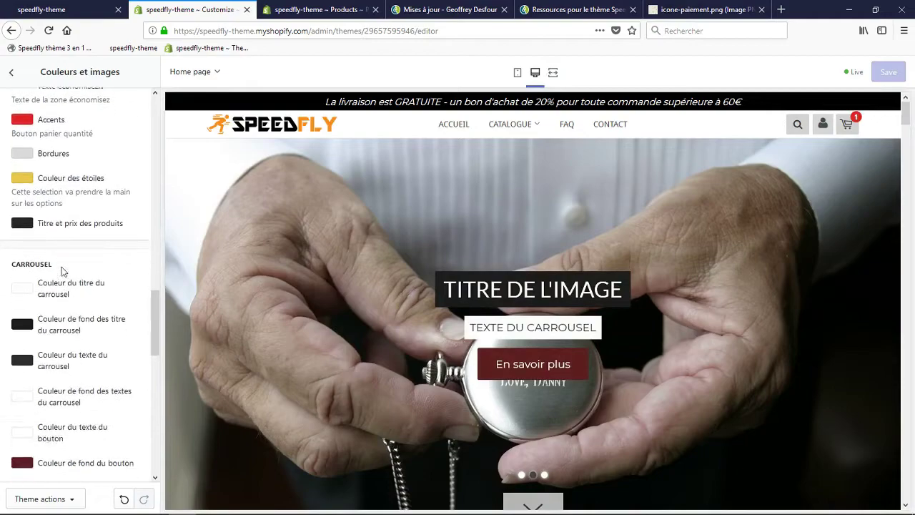
{"action": "scroll", "coordinate": [143, 117], "scroll_direction": "down", "scroll_amount": 2}
{"action": "scroll", "coordinate": [143, 117], "scroll_direction": "up", "scroll_amount": 3}
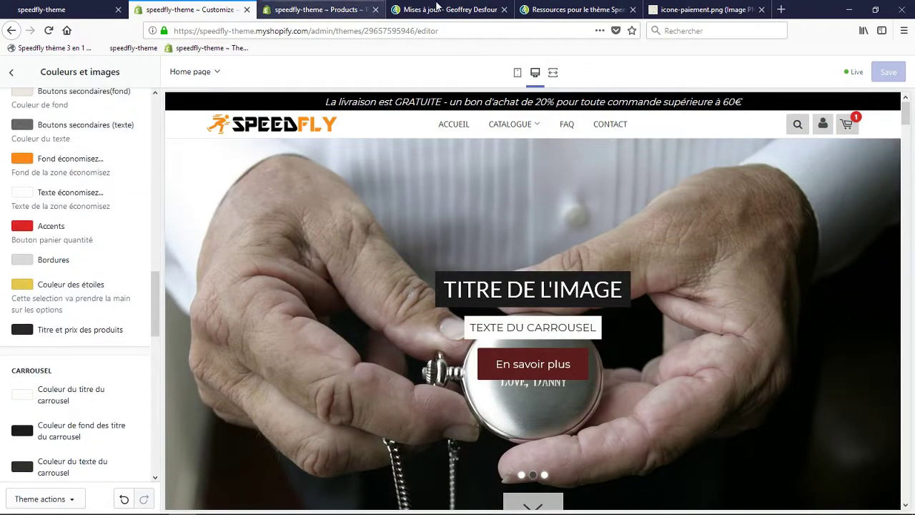
Consult the remaining mobile menu and upsell entries in the update list, checking the product page and theme editor in between
{"action": "left_click", "coordinate": [453, 9]}
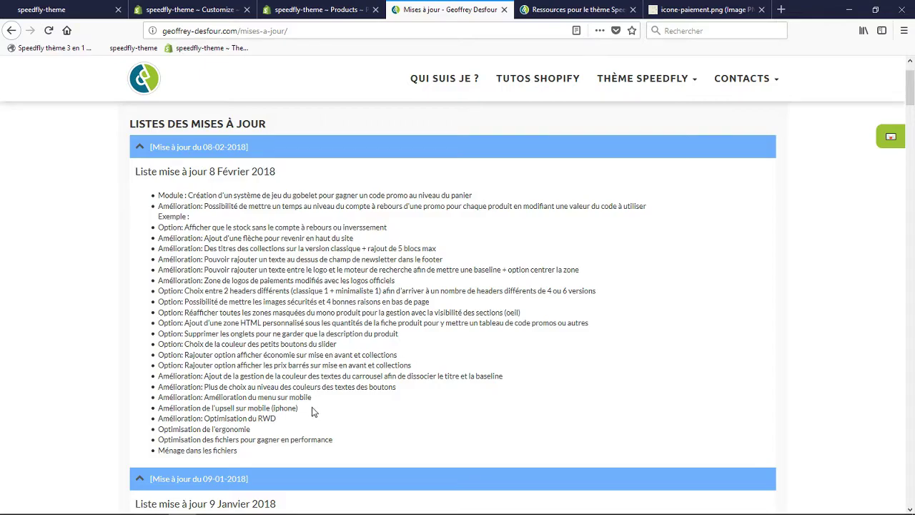
{"action": "left_click", "coordinate": [303, 10]}
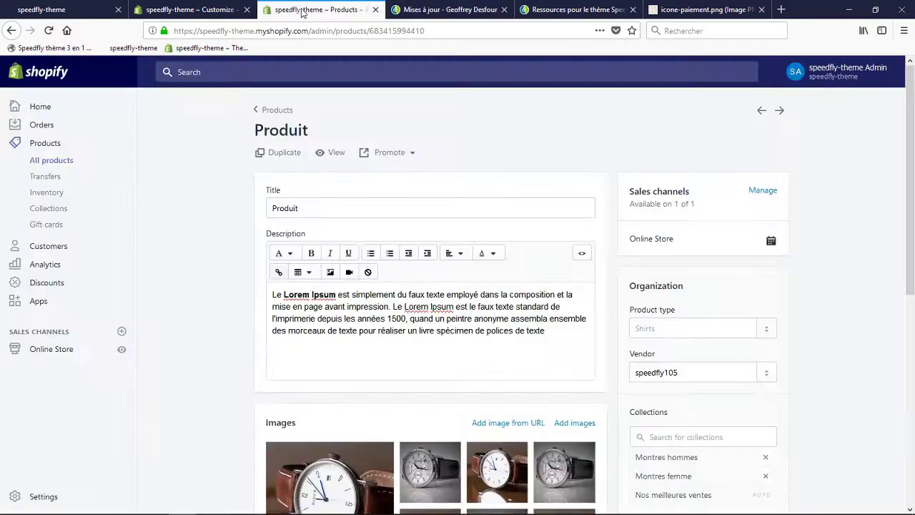
{"action": "left_click", "coordinate": [195, 10]}
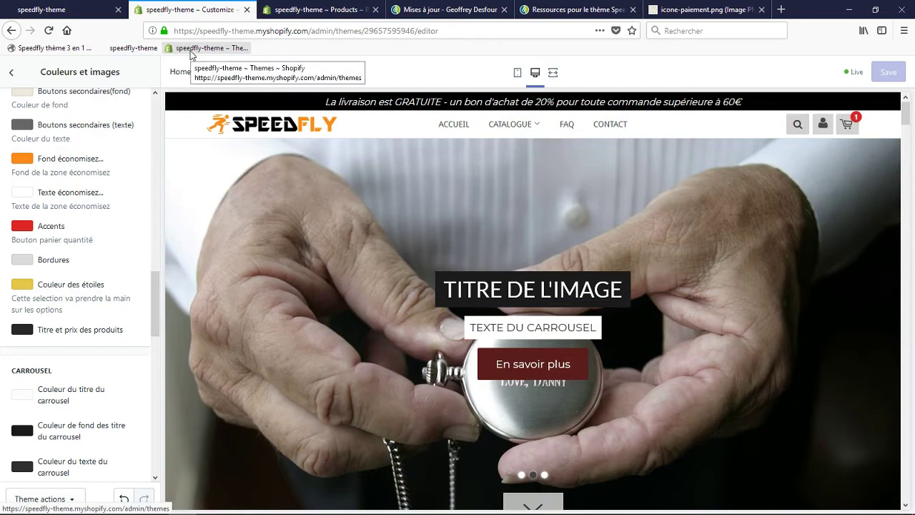
{"action": "left_click", "coordinate": [427, 11]}
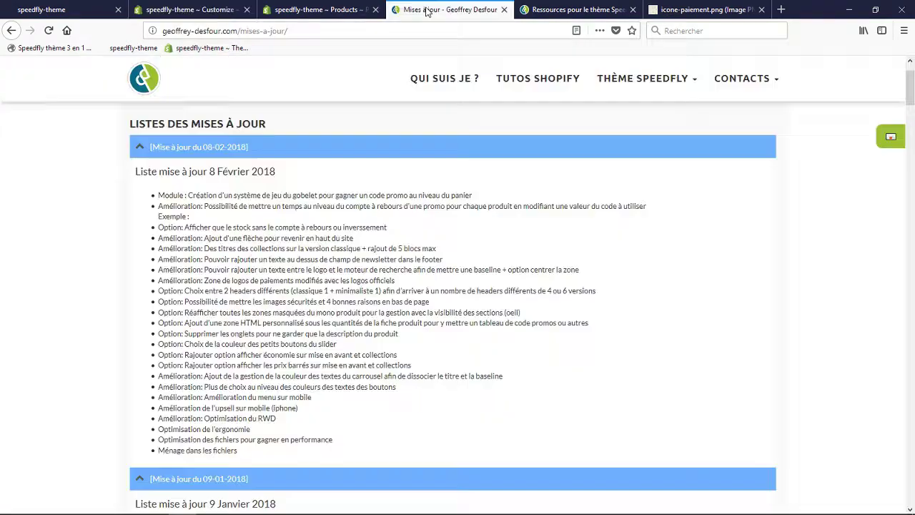